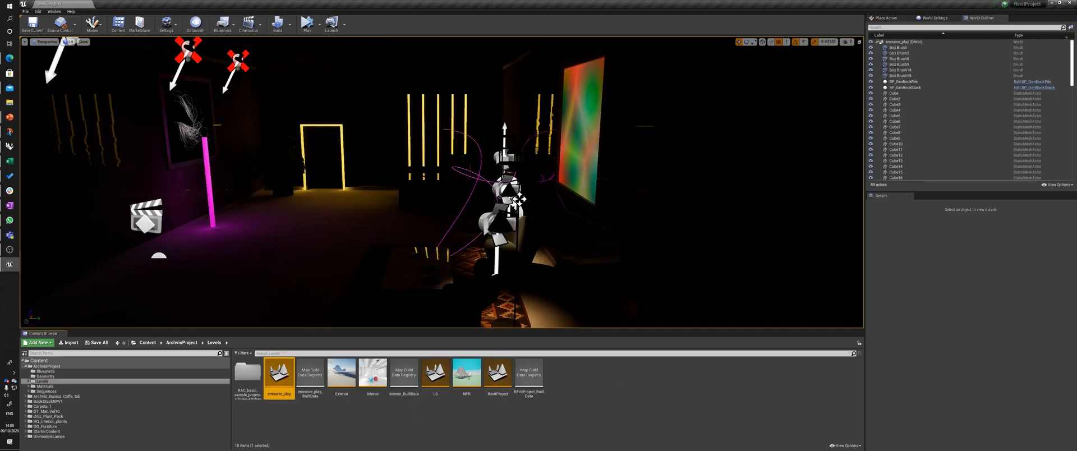
Step: Examine the emissive pink cylinder and the yellow light strips in the emissive_play room
{"action": "mouse_move", "coordinate": [508, 188]}
{"action": "right_mouse_down"}
{"action": "mouse_move", "coordinate": [449, 163]}
{"action": "mouse_move", "coordinate": [506, 173]}
{"action": "right_mouse_up"}
{"action": "key", "text": "s"}
{"action": "key", "text": "a"}
{"action": "key", "text": "d"}
{"action": "key", "text": "w"}
{"action": "key", "text": "s"}
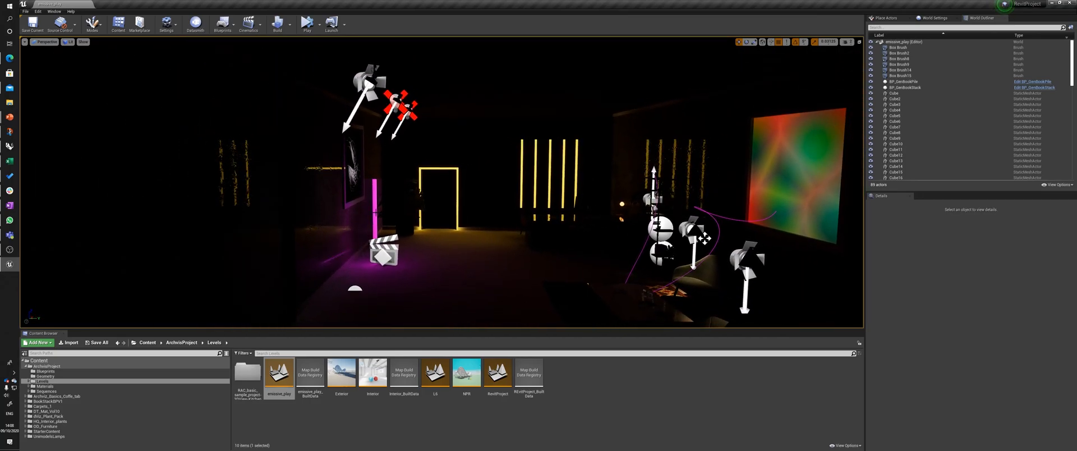
{"action": "left_click", "coordinate": [380, 218]}
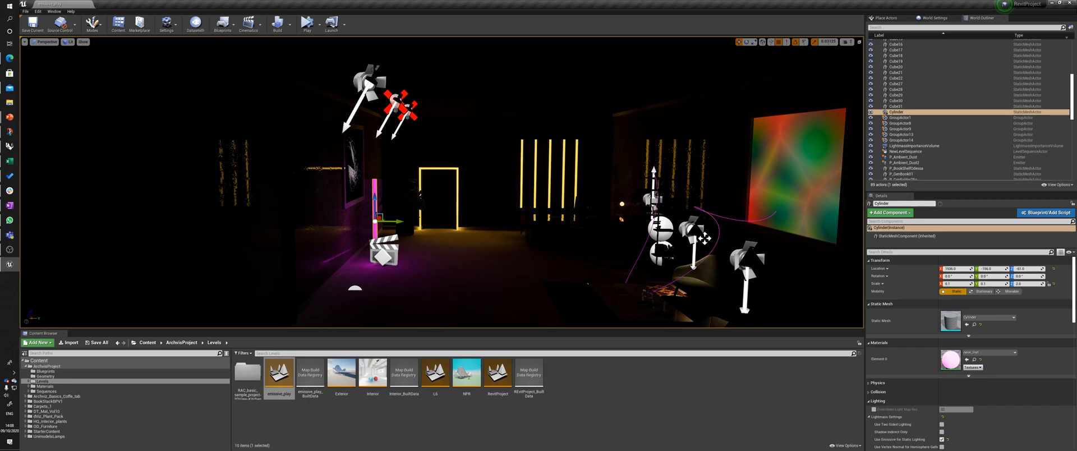
{"action": "left_click", "coordinate": [522, 179]}
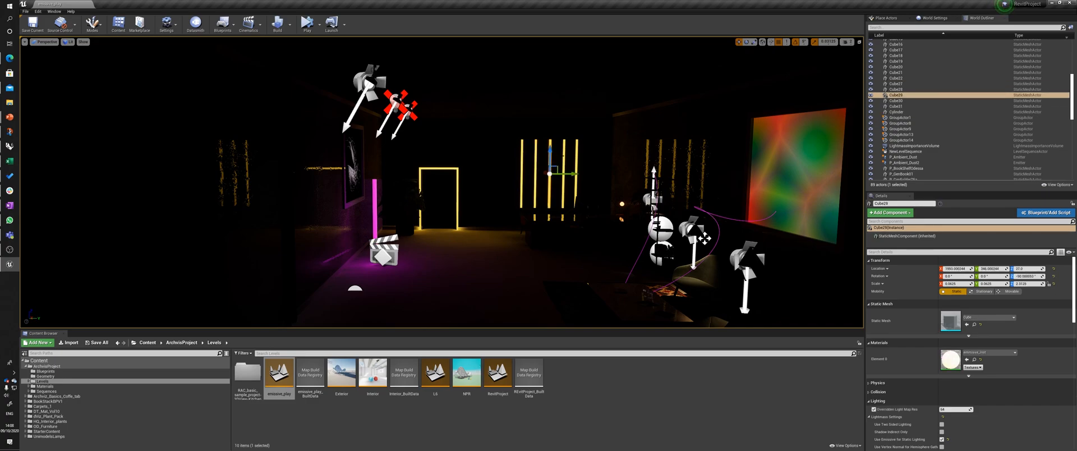
{"action": "key", "text": "Escape"}
Step: Examine the seating side of the room, including the wall cube and the glowing curved pipe mesh
{"action": "right_click_drag", "start_coordinate": [563, 168], "coordinate": [577, 188]}
{"action": "key", "text": "w"}
{"action": "mouse_move", "coordinate": [677, 185]}
{"action": "right_mouse_down"}
{"action": "mouse_move", "coordinate": [630, 172]}
{"action": "mouse_move", "coordinate": [490, 177]}
{"action": "mouse_move", "coordinate": [650, 176]}
{"action": "mouse_move", "coordinate": [502, 177]}
{"action": "right_mouse_up"}
{"action": "left_click", "coordinate": [534, 176]}
{"action": "left_click", "coordinate": [549, 127]}
{"action": "right_click_drag", "start_coordinate": [548, 126], "coordinate": [712, 130]}
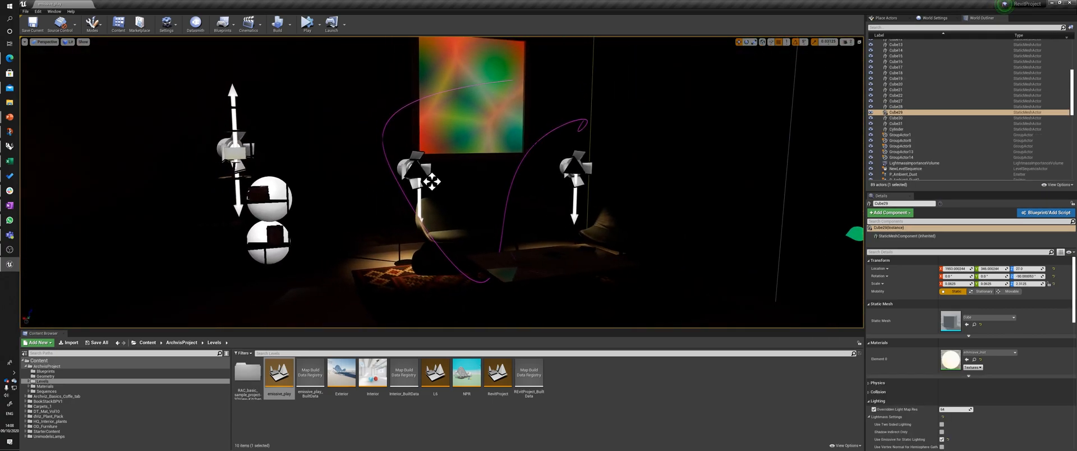
{"action": "left_click", "coordinate": [548, 127]}
{"action": "right_click_drag", "start_coordinate": [549, 126], "coordinate": [573, 126]}
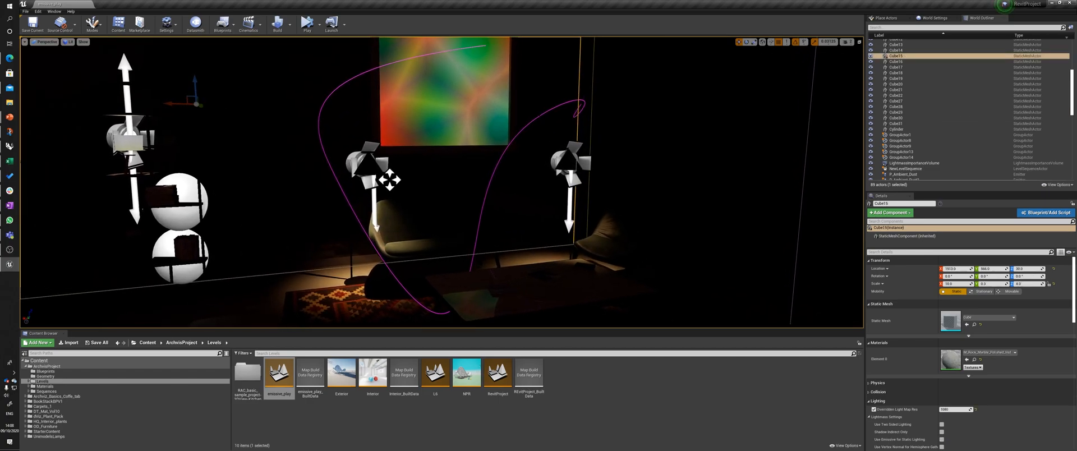
{"action": "scroll", "coordinate": [919, 103], "scroll_direction": "down", "scroll_amount": 7}
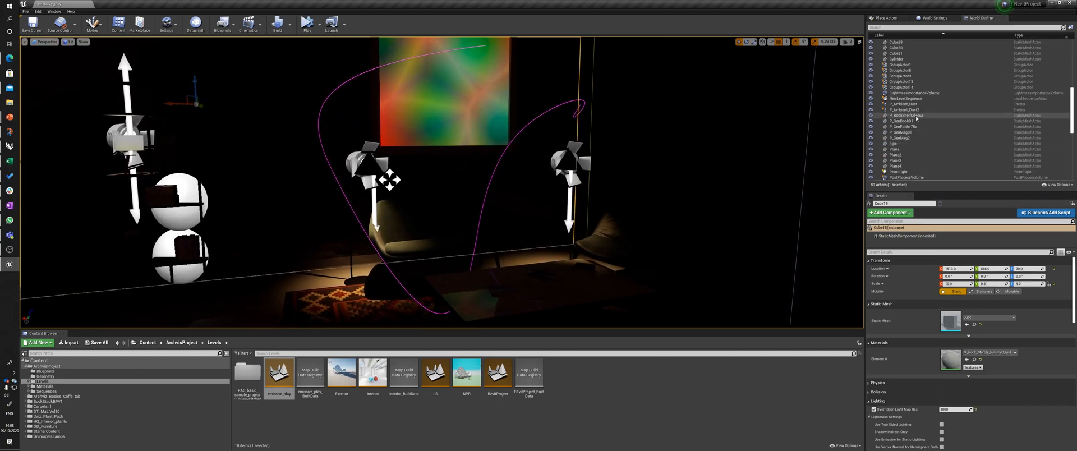
{"action": "double_click", "coordinate": [914, 94]}
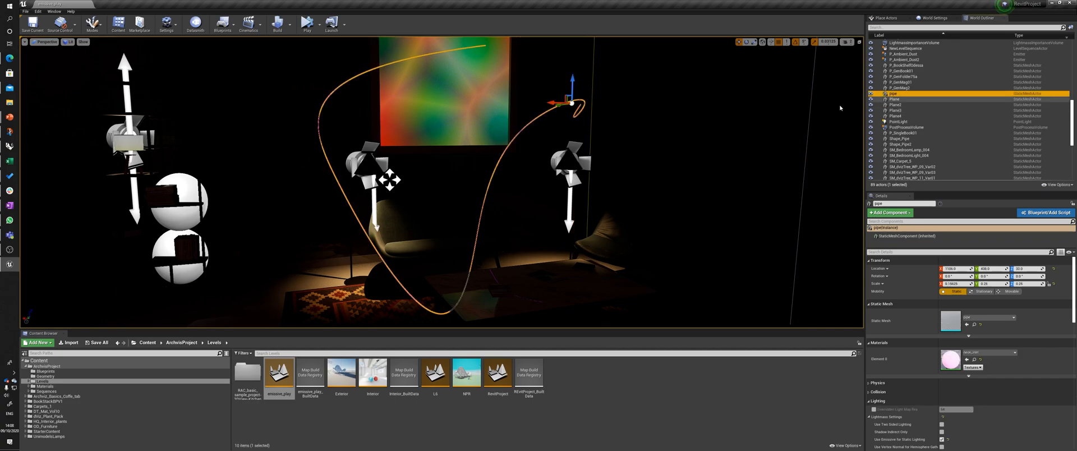
Step: Examine the glowing branching artwork on the wall and the box brush wall around the lit doorway
{"action": "mouse_move", "coordinate": [425, 189]}
{"action": "right_mouse_down"}
{"action": "mouse_move", "coordinate": [309, 191]}
{"action": "mouse_move", "coordinate": [415, 186]}
{"action": "mouse_move", "coordinate": [359, 185]}
{"action": "mouse_move", "coordinate": [348, 168]}
{"action": "mouse_move", "coordinate": [365, 169]}
{"action": "mouse_move", "coordinate": [368, 183]}
{"action": "mouse_move", "coordinate": [387, 152]}
{"action": "mouse_move", "coordinate": [479, 169]}
{"action": "right_mouse_up"}
{"action": "key", "text": "Escape"}
{"action": "left_click", "coordinate": [485, 132]}
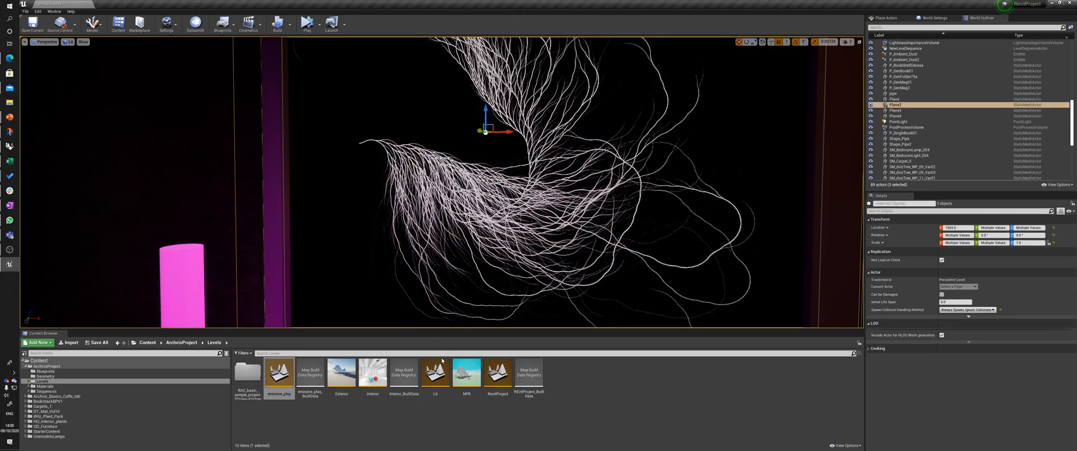
{"action": "right_click_drag", "start_coordinate": [485, 132], "coordinate": [65, 131]}
{"action": "left_click", "coordinate": [509, 181]}
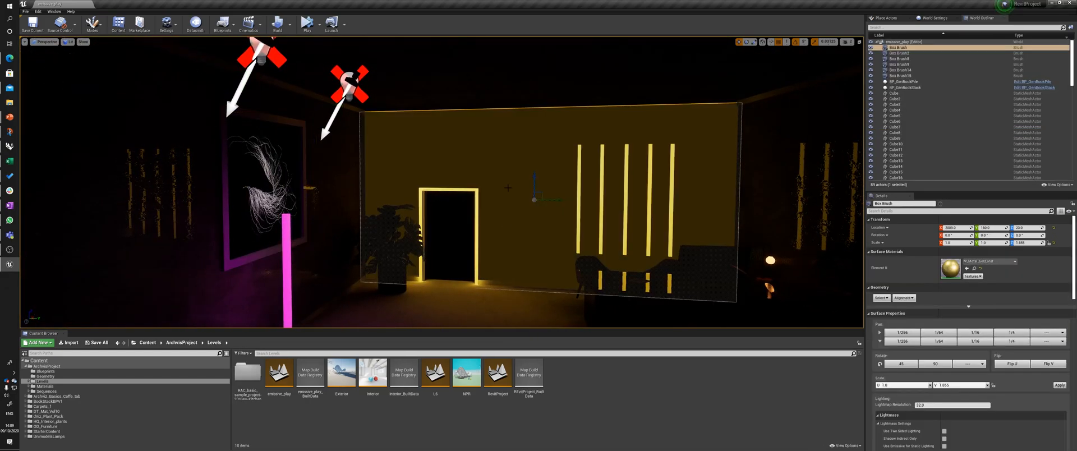
{"action": "left_click", "coordinate": [446, 309]}
{"action": "key", "text": "Escape"}
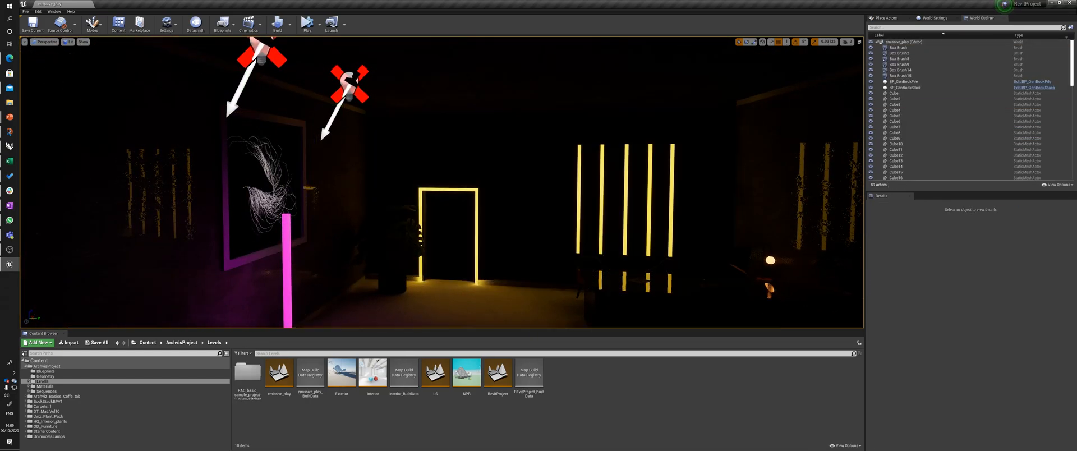
Step: Inspect the cubes forming the room's shell, including the floor, and view the whole room from outside
{"action": "left_click", "coordinate": [336, 225]}
{"action": "left_click", "coordinate": [896, 160]}
{"action": "key", "text": "f"}
{"action": "right_click_drag", "start_coordinate": [449, 185], "coordinate": [600, 185]}
{"action": "left_click", "coordinate": [895, 104]}
{"action": "key", "text": "f"}
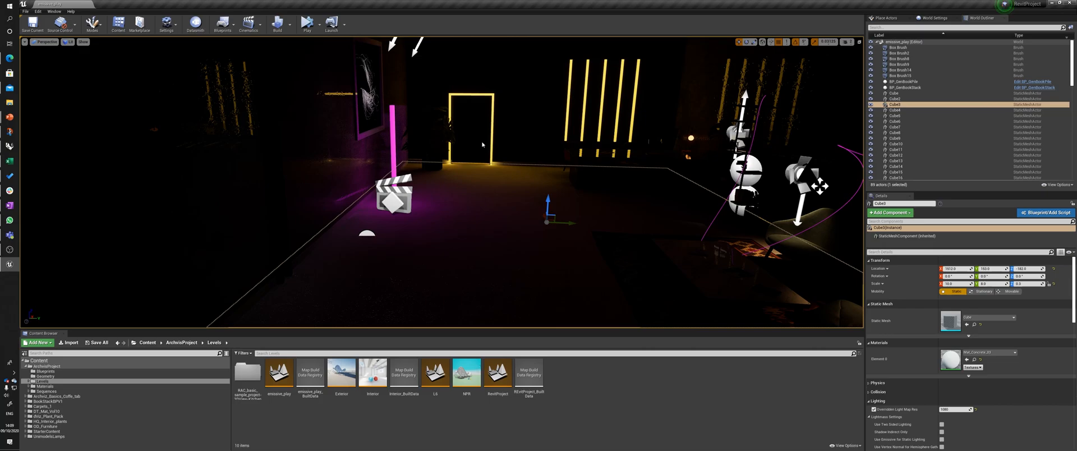
{"action": "right_click_drag", "start_coordinate": [443, 182], "coordinate": [488, 176]}
{"action": "key", "text": "w"}
{"action": "key", "text": "s"}
{"action": "key", "text": "Escape"}
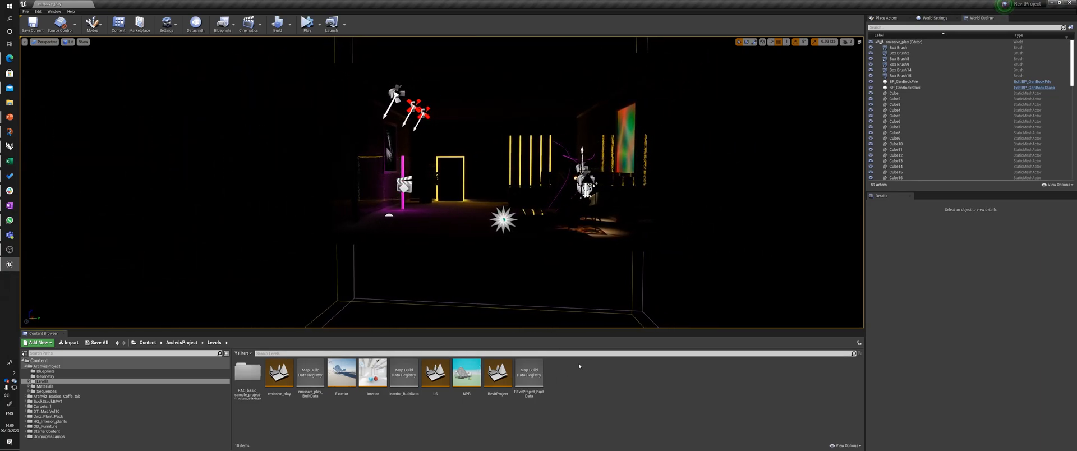
Step: Create a level named Emissive2 in the Levels folder and open it without saving pending content
{"action": "right_click", "coordinate": [579, 366]}
{"action": "left_click", "coordinate": [600, 204]}
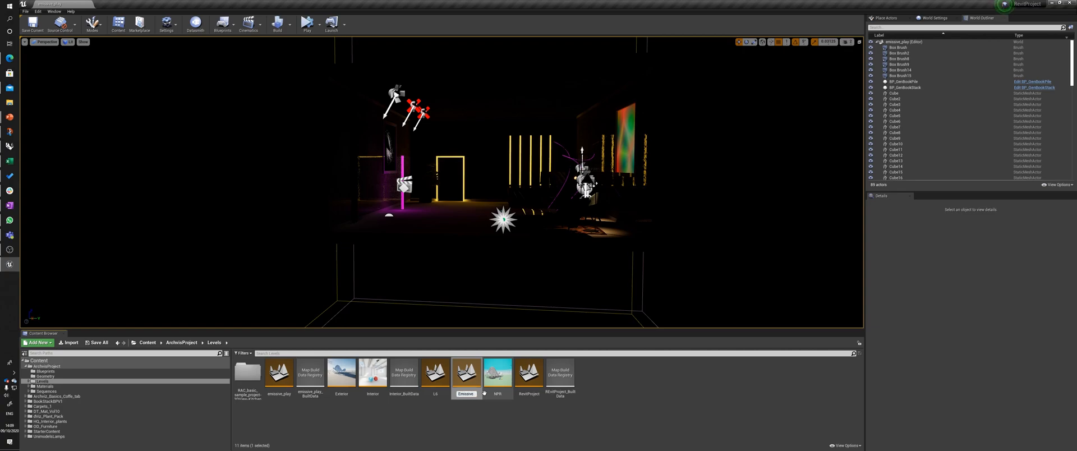
{"action": "key", "text": "Return"}
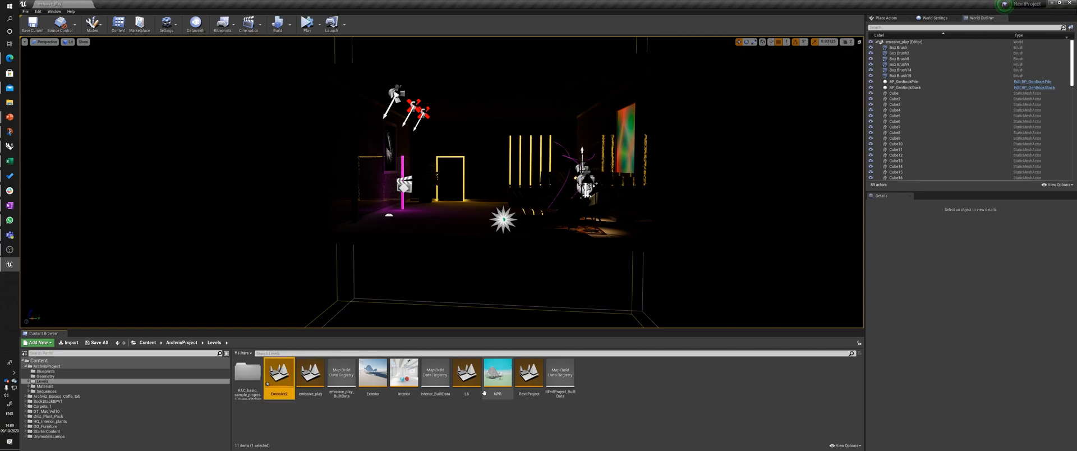
{"action": "double_click", "coordinate": [279, 375]}
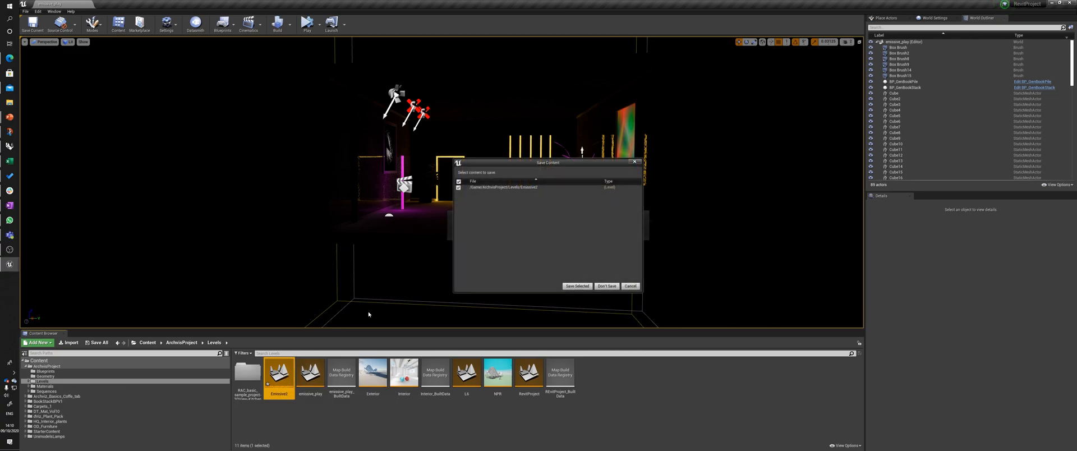
{"action": "left_click", "coordinate": [602, 286]}
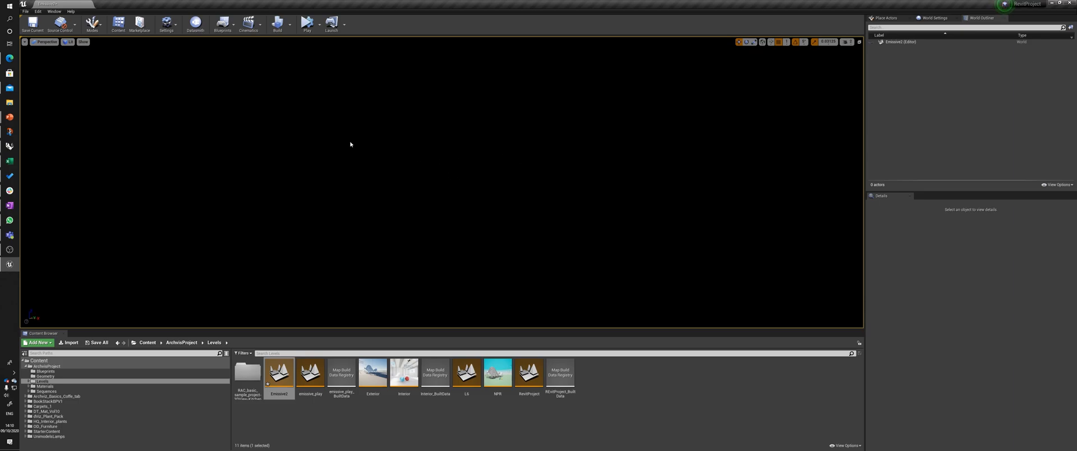
Step: Place a cube in the empty level and add a directional light near it
{"action": "left_click", "coordinate": [898, 20]}
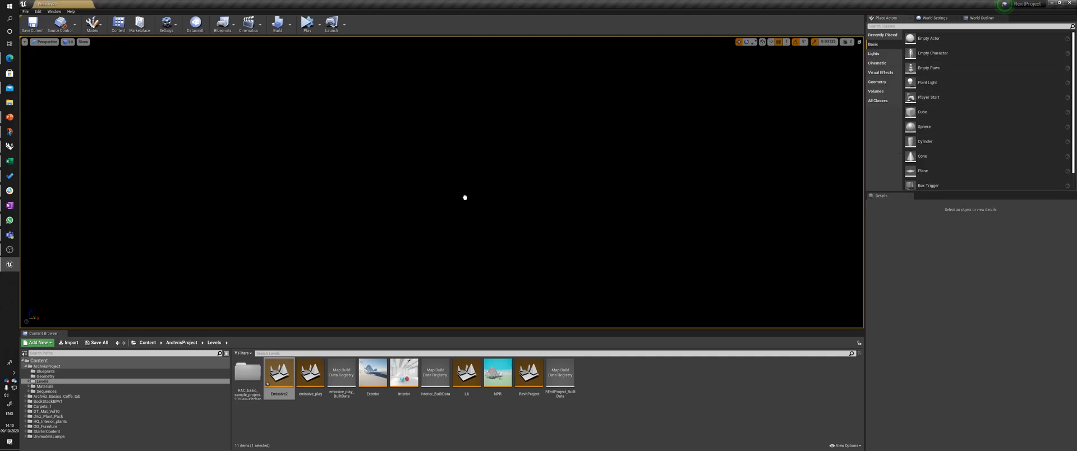
{"action": "left_click_drag", "start_coordinate": [463, 198], "coordinate": [465, 198]}
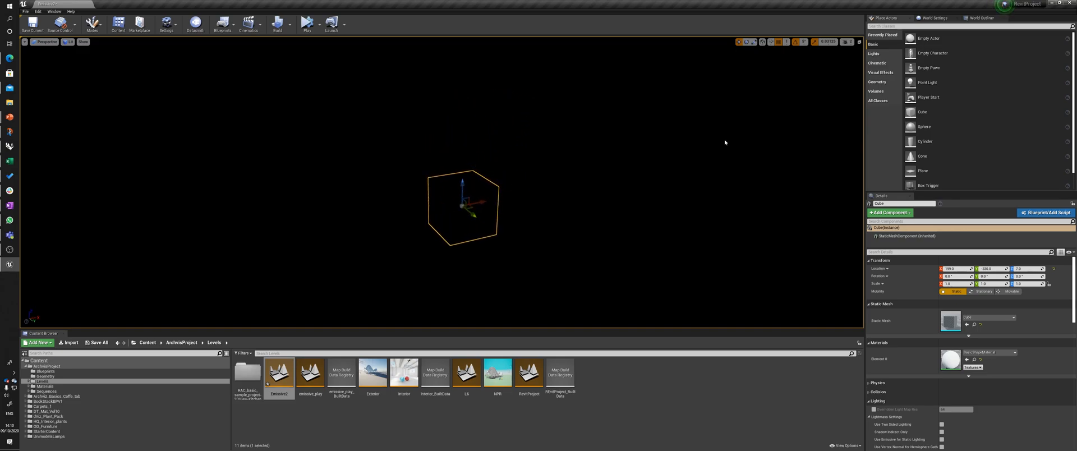
{"action": "left_click", "coordinate": [886, 54]}
{"action": "left_click_drag", "start_coordinate": [925, 44], "coordinate": [717, 125]}
{"action": "right_click_drag", "start_coordinate": [717, 126], "coordinate": [682, 126]}
{"action": "key", "text": "s"}
{"action": "mouse_move", "coordinate": [575, 207]}
{"action": "right_mouse_down"}
{"action": "mouse_move", "coordinate": [550, 204]}
{"action": "mouse_move", "coordinate": [576, 208]}
{"action": "right_mouse_up"}
Step: Scale the cube freehand equally in X and Y into a wide, flat slab
{"action": "left_click", "coordinate": [482, 202]}
{"action": "right_click_drag", "start_coordinate": [482, 202], "coordinate": [494, 198]}
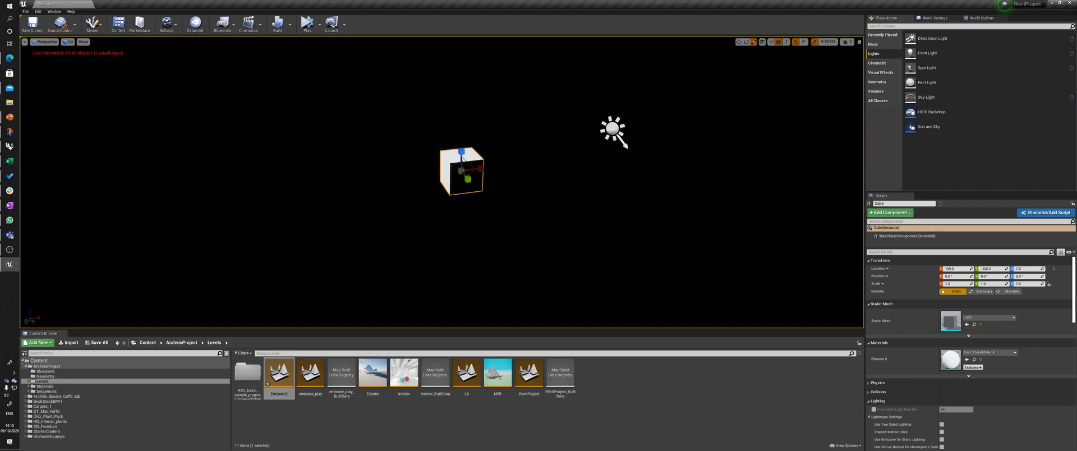
{"action": "left_click_drag", "start_coordinate": [469, 173], "coordinate": [572, 182]}
{"action": "right_click_drag", "start_coordinate": [382, 150], "coordinate": [852, 284]}
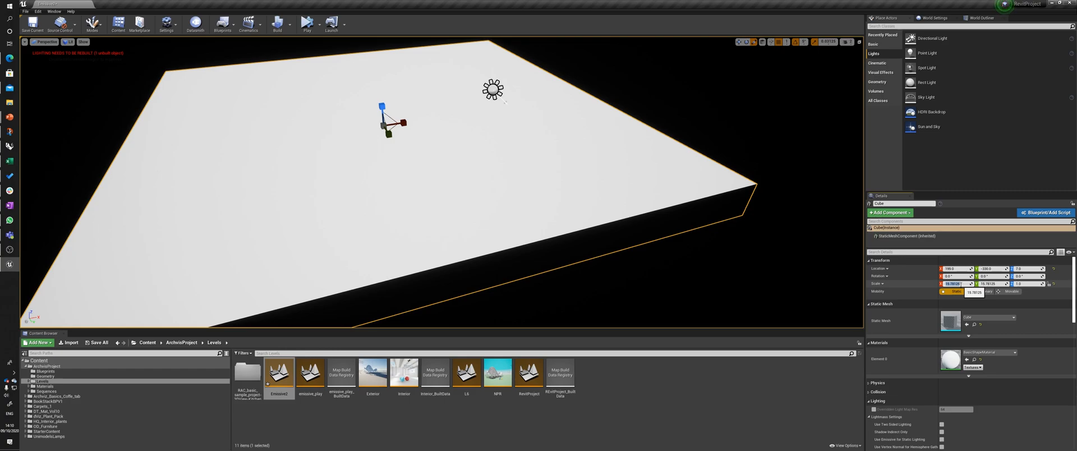
Step: Place a second cube on the slab and set the slab's scale to 15, 10 and 0.3
{"action": "left_click", "coordinate": [884, 44]}
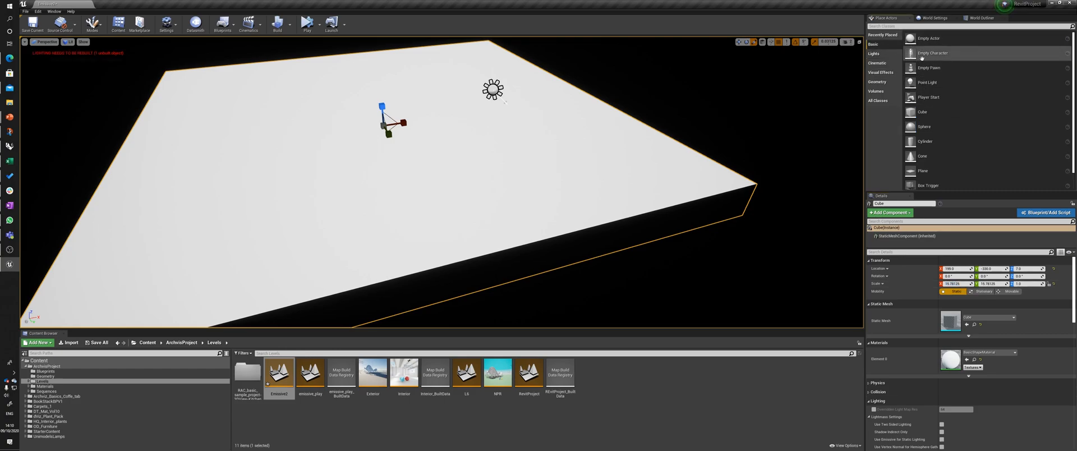
{"action": "left_click_drag", "start_coordinate": [923, 112], "coordinate": [532, 143]}
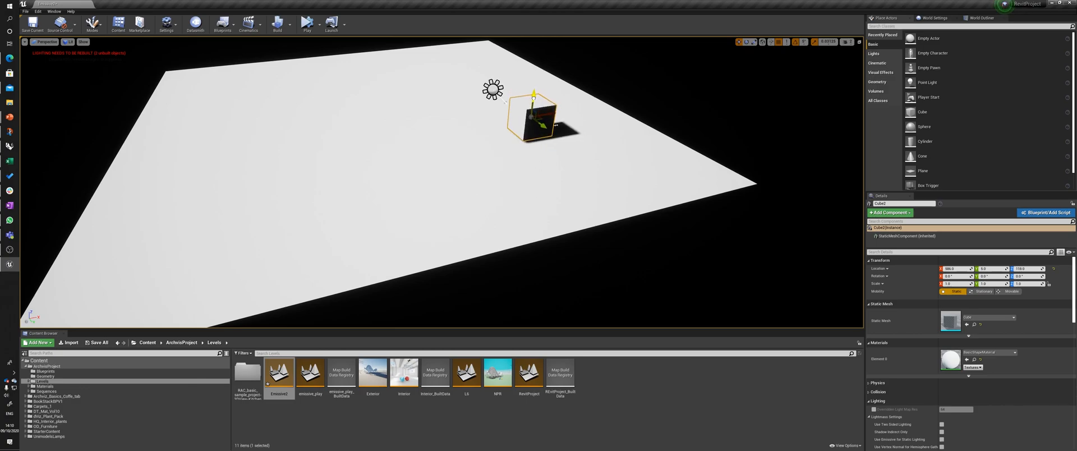
{"action": "left_click", "coordinate": [645, 204]}
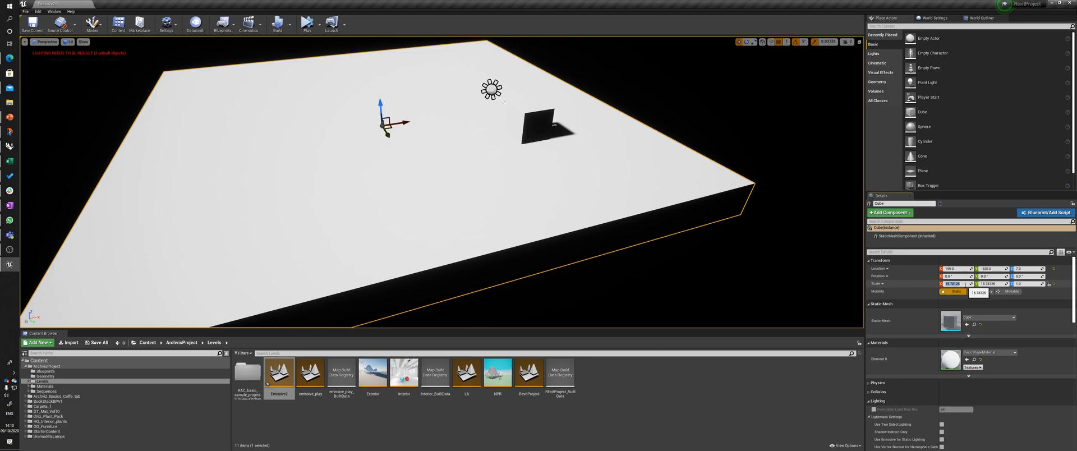
{"action": "type", "text": "15"}
{"action": "key", "text": "Tab"}
{"action": "type", "text": "10"}
{"action": "key", "text": "Tab"}
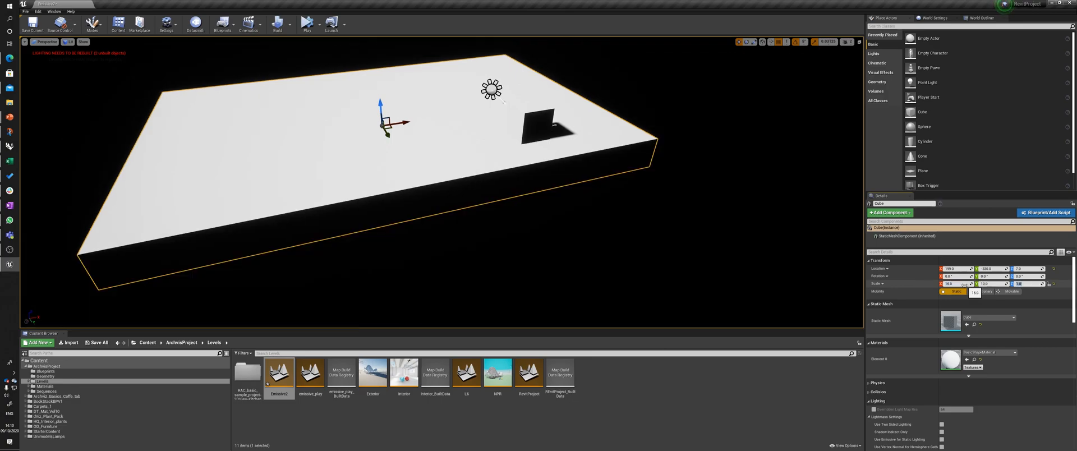
{"action": "type", "text": ".3"}
{"action": "key", "text": "Return"}
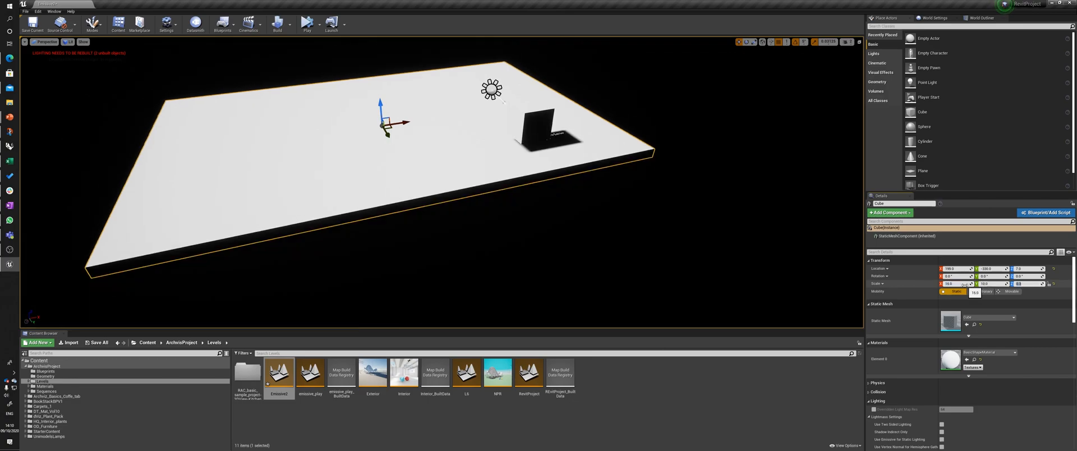
Step: Lower the second cube to about Z 73 so it meets the floor slab
{"action": "right_click_drag", "start_coordinate": [729, 224], "coordinate": [726, 154]}
{"action": "mouse_move", "coordinate": [542, 166]}
{"action": "right_mouse_down"}
{"action": "mouse_move", "coordinate": [499, 159]}
{"action": "mouse_move", "coordinate": [567, 170]}
{"action": "mouse_move", "coordinate": [542, 166]}
{"action": "right_mouse_up"}
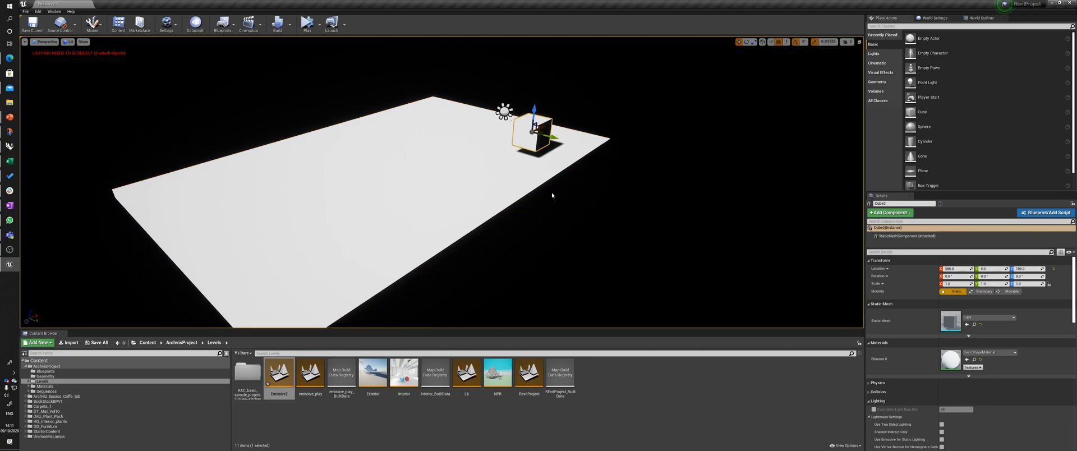
{"action": "key", "text": "f"}
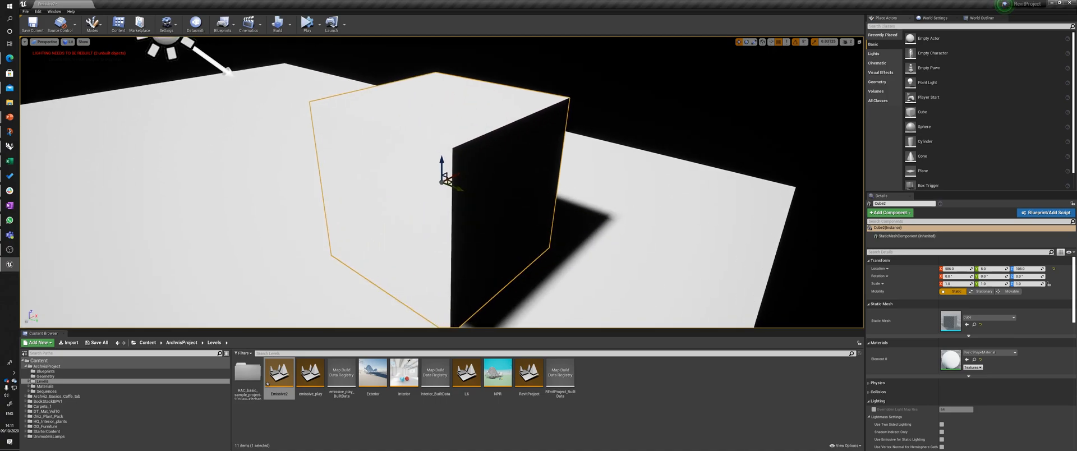
{"action": "left_click_drag", "start_coordinate": [441, 160], "coordinate": [441, 205]}
{"action": "right_click_drag", "start_coordinate": [441, 207], "coordinate": [413, 289]}
{"action": "key", "text": "d"}
{"action": "key", "text": "Escape"}
Step: Shape the second cube into a wall by setting its scale to 10, 0.3 and 4
{"action": "left_click", "coordinate": [483, 182]}
{"action": "right_click_drag", "start_coordinate": [482, 182], "coordinate": [401, 206]}
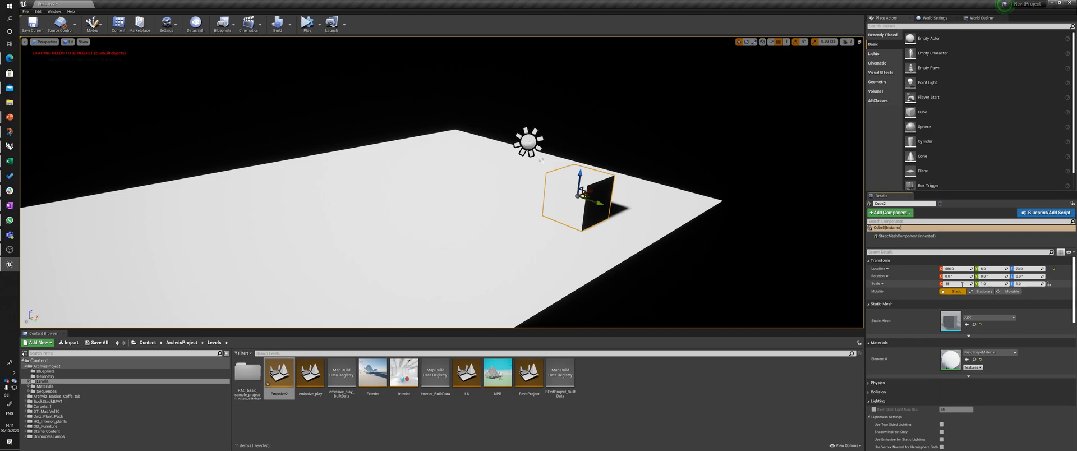
{"action": "key", "text": "Return"}
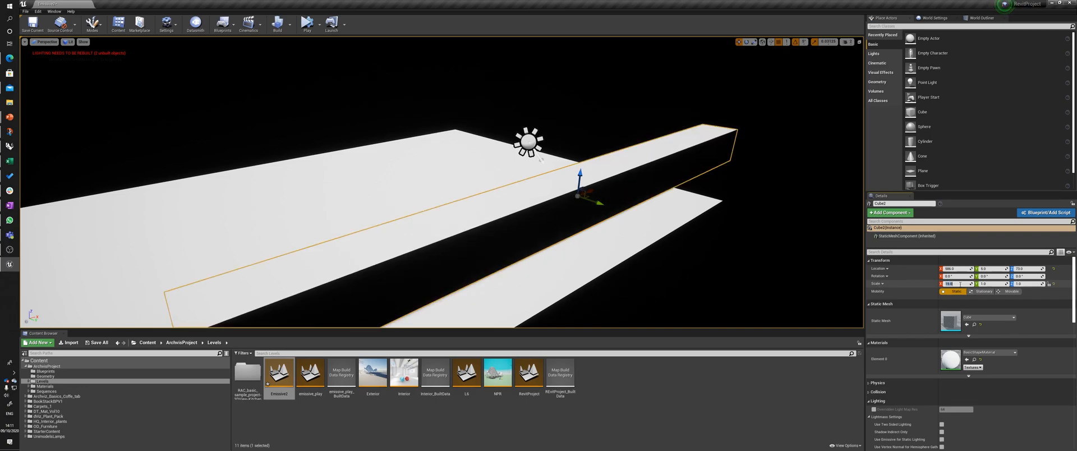
{"action": "type", "text": "0"}
{"action": "key", "text": "Tab"}
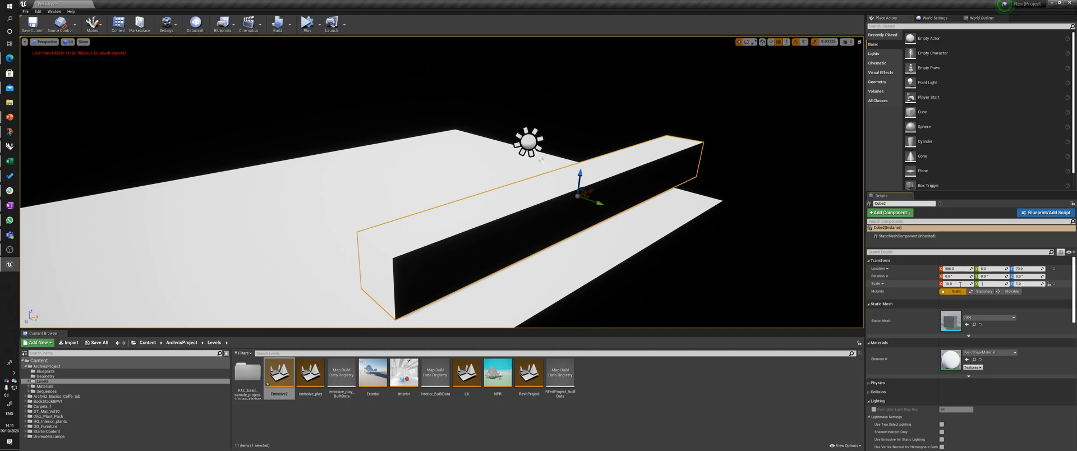
{"action": "type", "text": ".3"}
{"action": "key", "text": "Tab"}
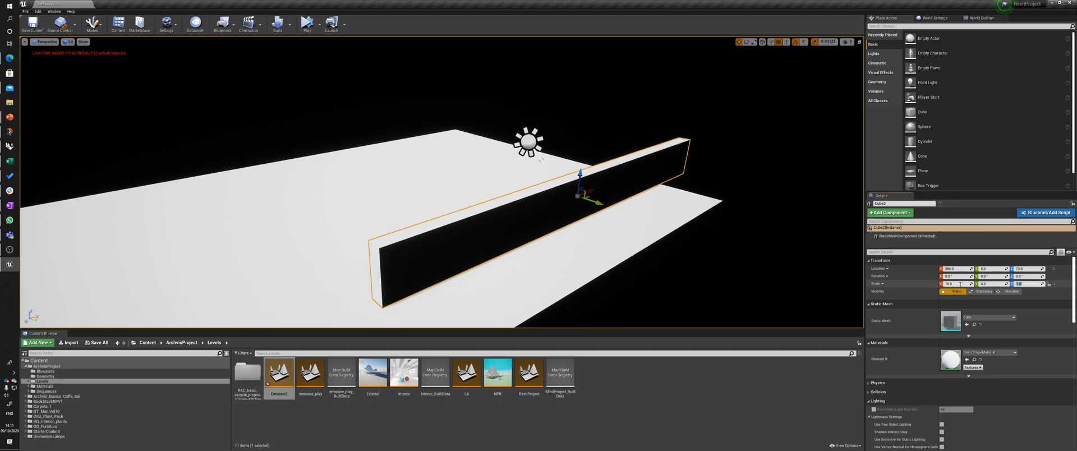
{"action": "type", "text": "4"}
{"action": "key", "text": "Return"}
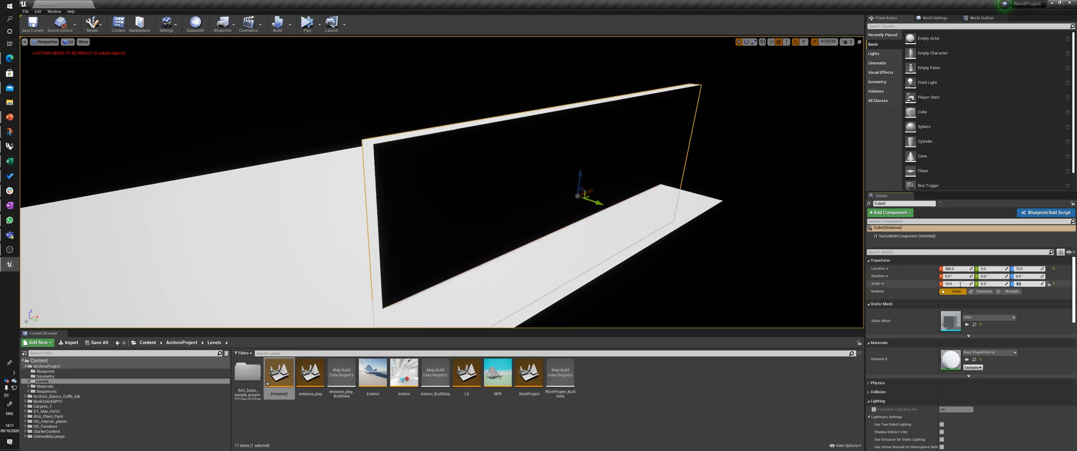
Step: Raise the wall to about Z 218 so its base sits on the floor slab
{"action": "mouse_move", "coordinate": [660, 225]}
{"action": "right_mouse_down"}
{"action": "mouse_move", "coordinate": [660, 208]}
{"action": "mouse_move", "coordinate": [647, 226]}
{"action": "right_mouse_up"}
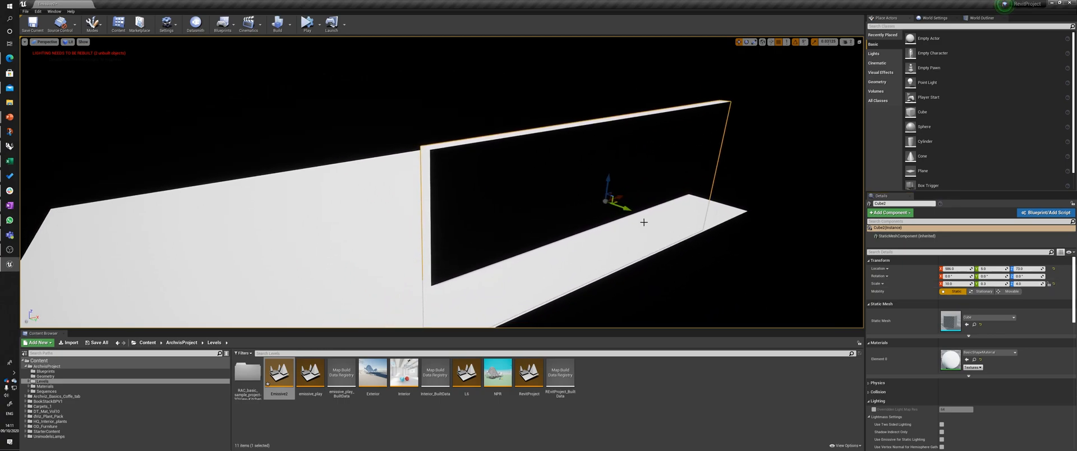
{"action": "left_click_drag", "start_coordinate": [609, 182], "coordinate": [616, 126]}
{"action": "right_click_drag", "start_coordinate": [615, 126], "coordinate": [666, 140]}
Step: Move the wall to the short end of the floor and rotate it 90° about Z to align with that edge
{"action": "left_click", "coordinate": [847, 41]}
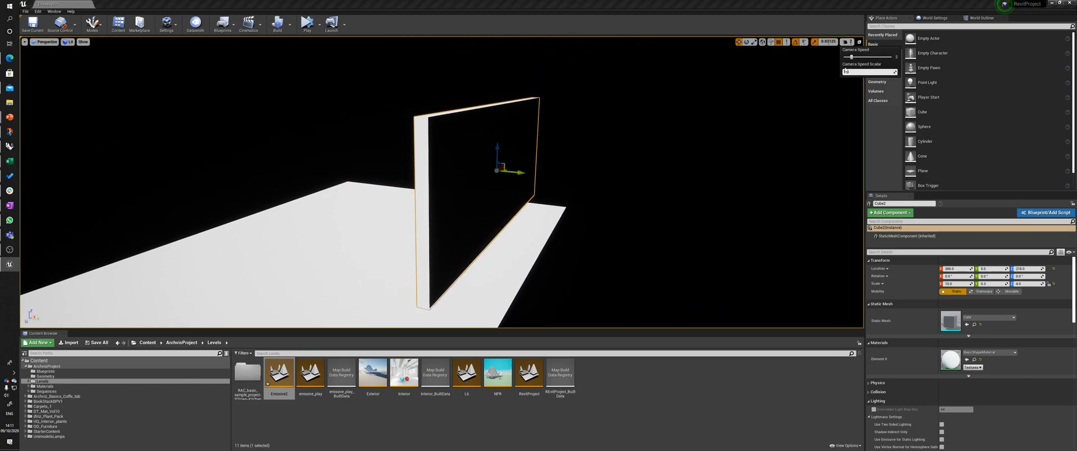
{"action": "right_click_drag", "start_coordinate": [729, 123], "coordinate": [554, 194]}
{"action": "left_click_drag", "start_coordinate": [560, 190], "coordinate": [516, 142]}
{"action": "key", "text": "e"}
{"action": "key", "text": "w"}
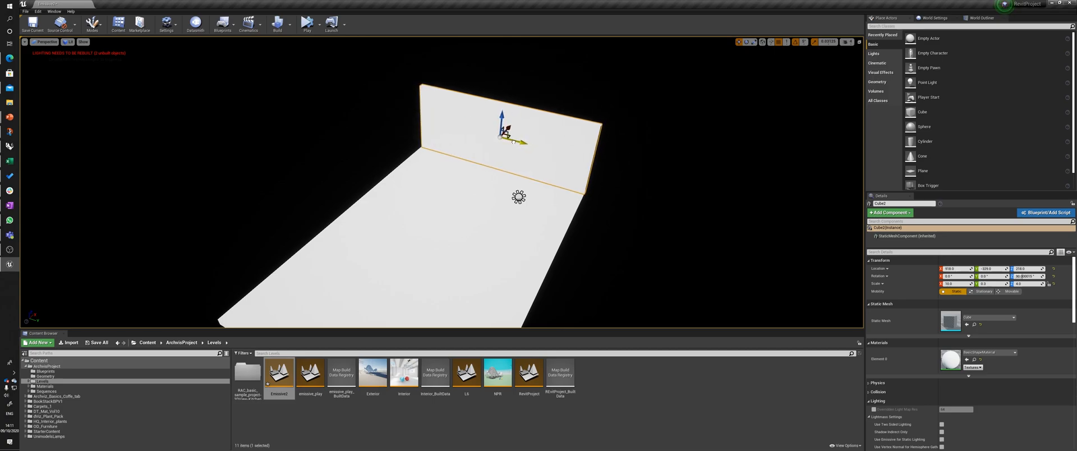
Step: Add a third cube on the floor and set its scale to 15, 0.3 and 4 to form a long side wall
{"action": "left_click_drag", "start_coordinate": [922, 111], "coordinate": [512, 203]}
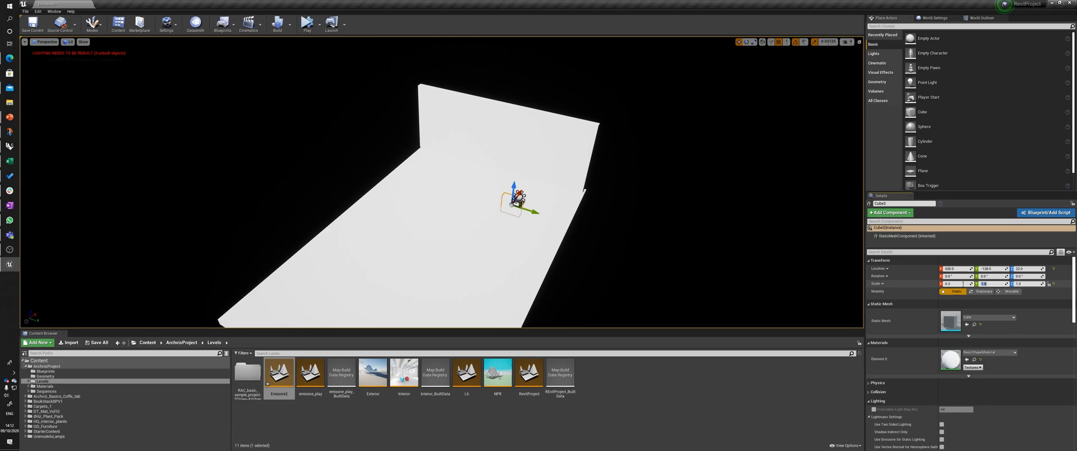
{"action": "key", "text": "Tab"}
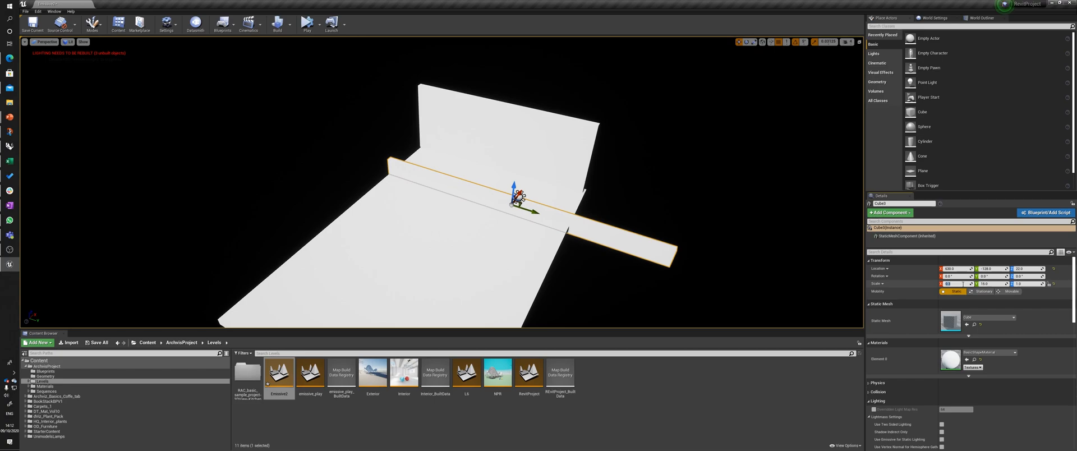
{"action": "type", "text": "15"}
{"action": "key", "text": "Tab"}
{"action": "type", "text": "0.3"}
{"action": "key", "text": "Tab"}
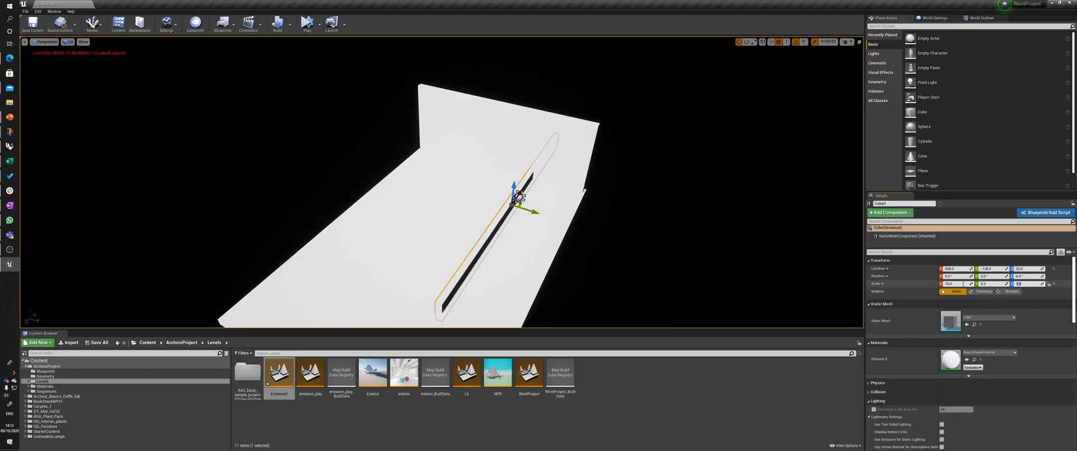
{"action": "type", "text": "4"}
{"action": "key", "text": "Return"}
Step: Duplicate the long wall and position the two copies along the opposite long edges of the floor
{"action": "left_click_drag", "start_coordinate": [525, 210], "coordinate": [567, 255]}
{"action": "right_click_drag", "start_coordinate": [505, 267], "coordinate": [553, 271]}
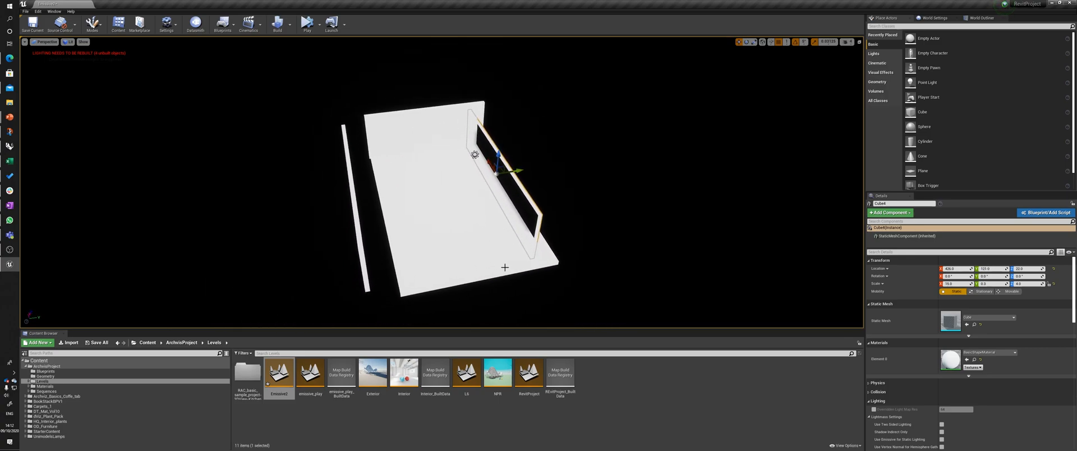
{"action": "left_click", "coordinate": [361, 238]}
{"action": "left_click", "coordinate": [369, 223]}
{"action": "left_click_drag", "start_coordinate": [383, 192], "coordinate": [430, 189]}
{"action": "right_click_drag", "start_coordinate": [430, 189], "coordinate": [430, 219]}
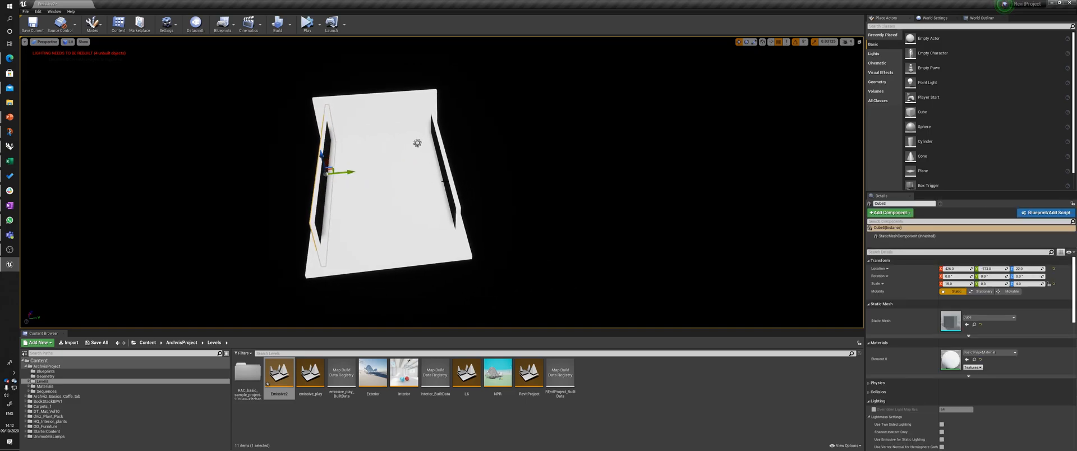
Step: Select both long side walls and raise them together toward the top of the floor slab
{"action": "left_click", "coordinate": [434, 162], "text": "ctrl"}
{"action": "left_click_drag", "start_coordinate": [440, 145], "coordinate": [440, 118]}
{"action": "right_click_drag", "start_coordinate": [440, 118], "coordinate": [558, 135]}
{"action": "left_click_drag", "start_coordinate": [432, 151], "coordinate": [433, 140]}
{"action": "right_click_drag", "start_coordinate": [432, 141], "coordinate": [482, 142]}
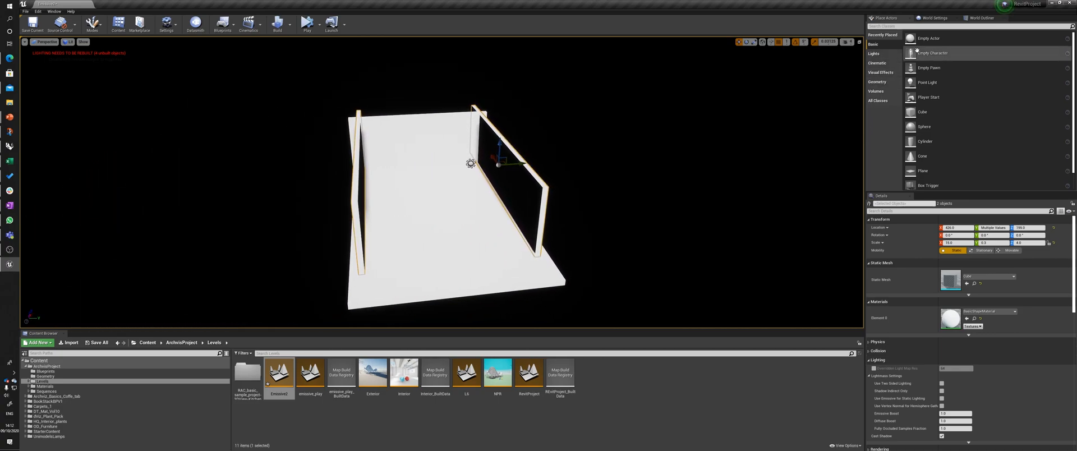
Step: Delete the directional light from the level
{"action": "left_click", "coordinate": [933, 18]}
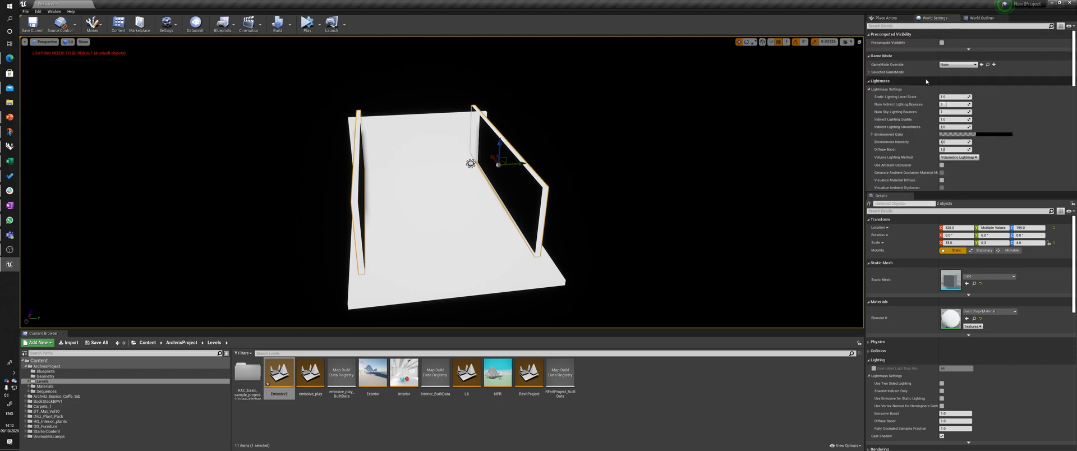
{"action": "left_click", "coordinate": [982, 18]}
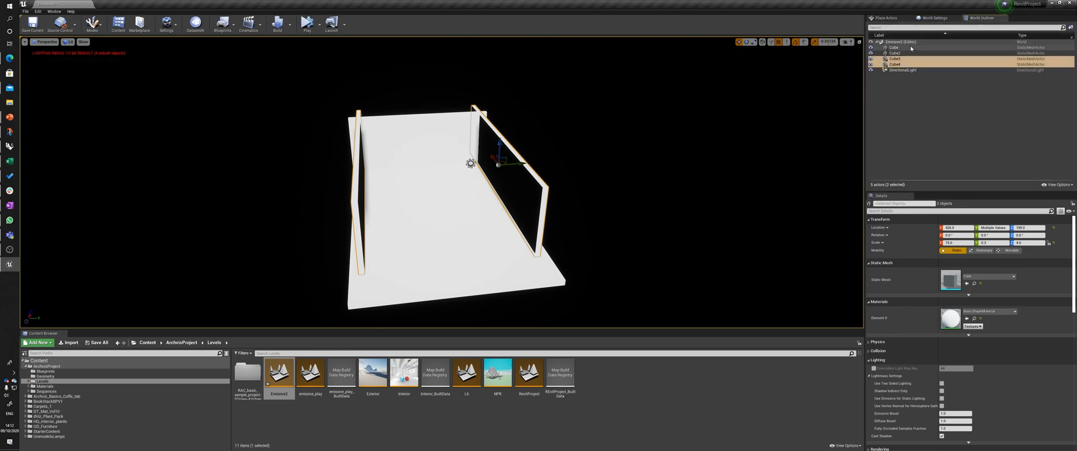
{"action": "left_click", "coordinate": [901, 71]}
{"action": "key", "text": "Delete"}
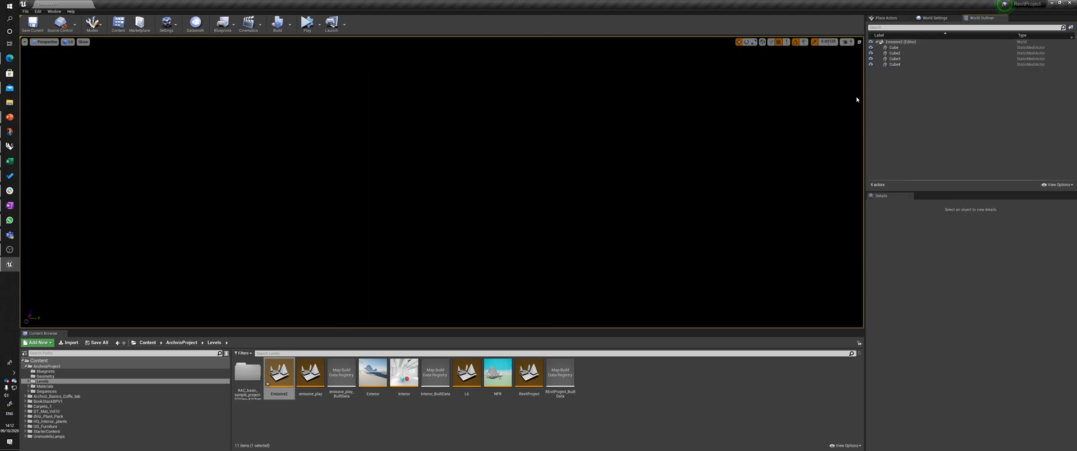
Step: Add a point light above the floor between the two long walls
{"action": "left_click", "coordinate": [905, 19]}
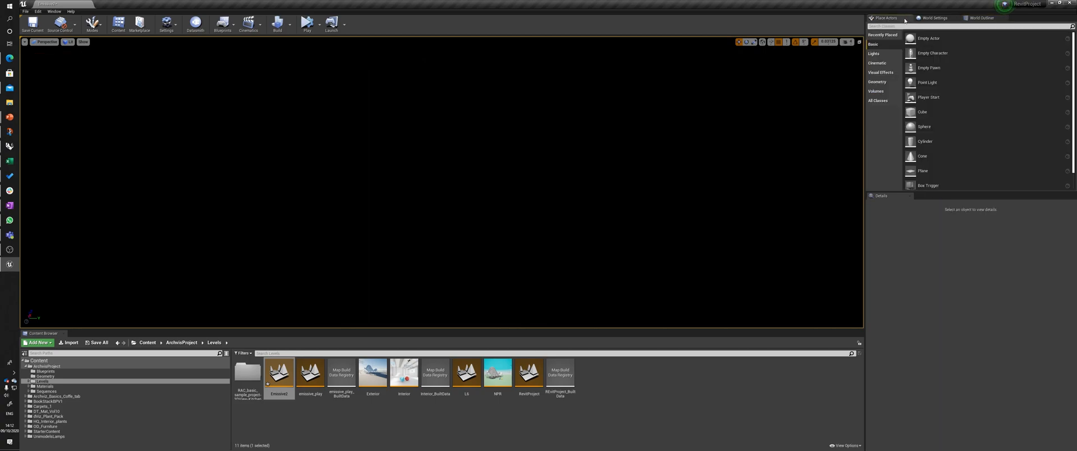
{"action": "left_click", "coordinate": [875, 54]}
{"action": "left_click_drag", "start_coordinate": [928, 53], "coordinate": [426, 189]}
Step: Raise both long side walls together slightly so that their bases sit on the floor slab
{"action": "right_click_drag", "start_coordinate": [427, 189], "coordinate": [385, 209]}
{"action": "left_click", "coordinate": [385, 209]}
{"action": "left_click", "coordinate": [541, 188], "text": "ctrl"}
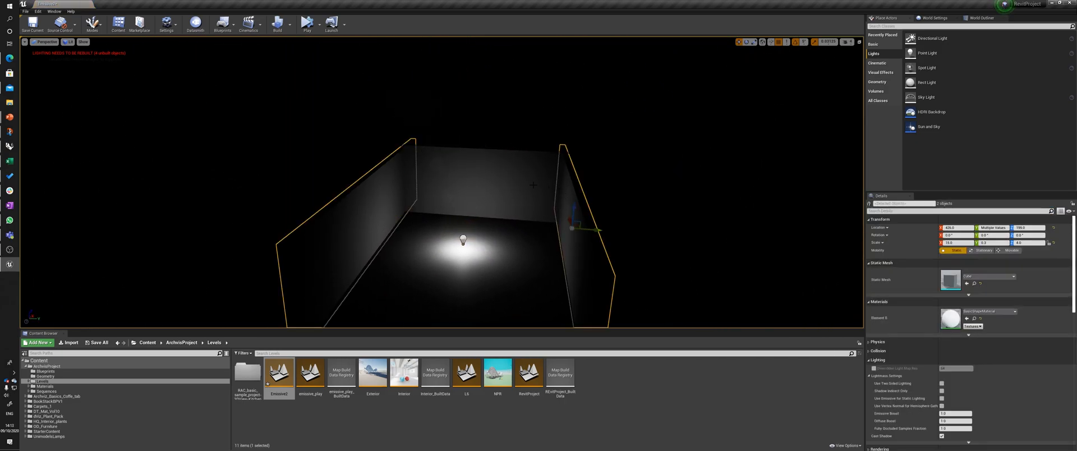
{"action": "left_click_drag", "start_coordinate": [573, 208], "coordinate": [577, 203]}
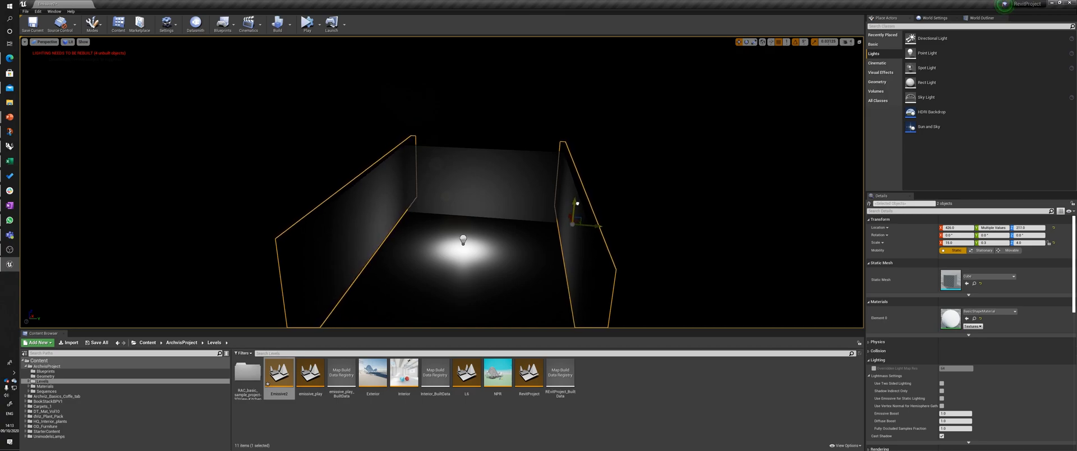
{"action": "left_click", "coordinate": [511, 119]}
{"action": "right_click_drag", "start_coordinate": [511, 119], "coordinate": [531, 134]}
Step: Duplicate the floor slab and raise the copy to the top of the walls as a ceiling
{"action": "key", "text": "w"}
{"action": "right_click_drag", "start_coordinate": [436, 202], "coordinate": [427, 242]}
{"action": "left_click", "coordinate": [436, 202]}
{"action": "right_click_drag", "start_coordinate": [436, 202], "coordinate": [441, 179]}
{"action": "left_click_drag", "start_coordinate": [432, 205], "coordinate": [453, 90], "text": "alt"}
{"action": "right_click_drag", "start_coordinate": [417, 187], "coordinate": [417, 157]}
{"action": "key", "text": "s"}
{"action": "left_click_drag", "start_coordinate": [476, 92], "coordinate": [479, 53]}
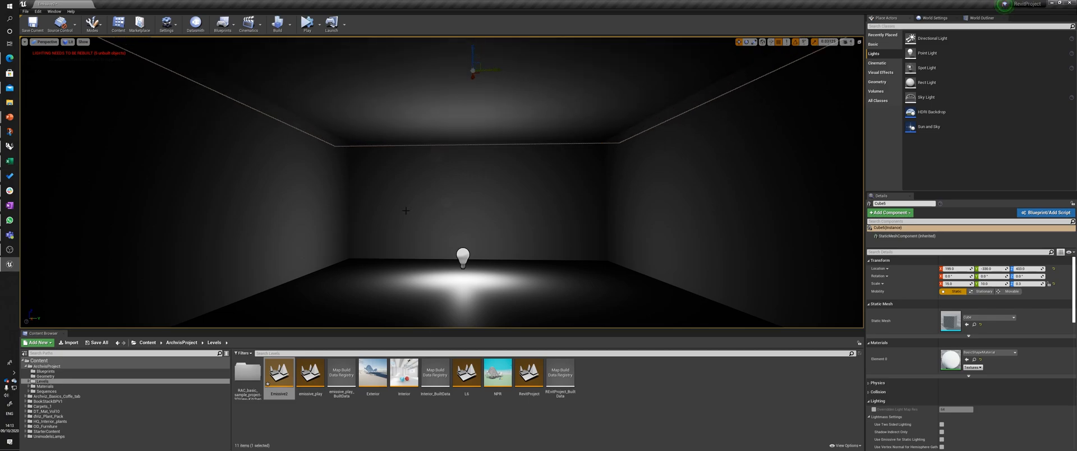
{"action": "left_click", "coordinate": [505, 220]}
{"action": "left_click_drag", "start_coordinate": [504, 221], "coordinate": [486, 155]}
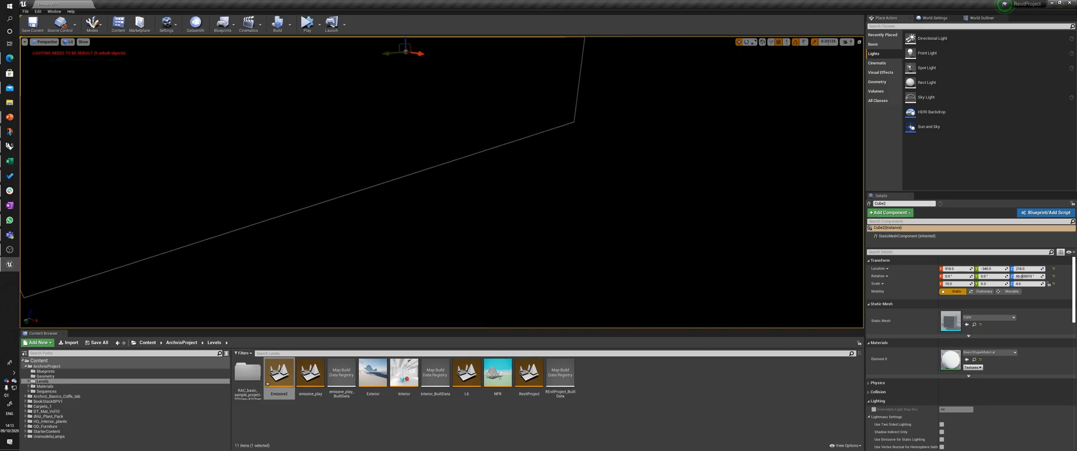
{"action": "key", "text": "f"}
{"action": "left_click_drag", "start_coordinate": [935, 53], "coordinate": [423, 196]}
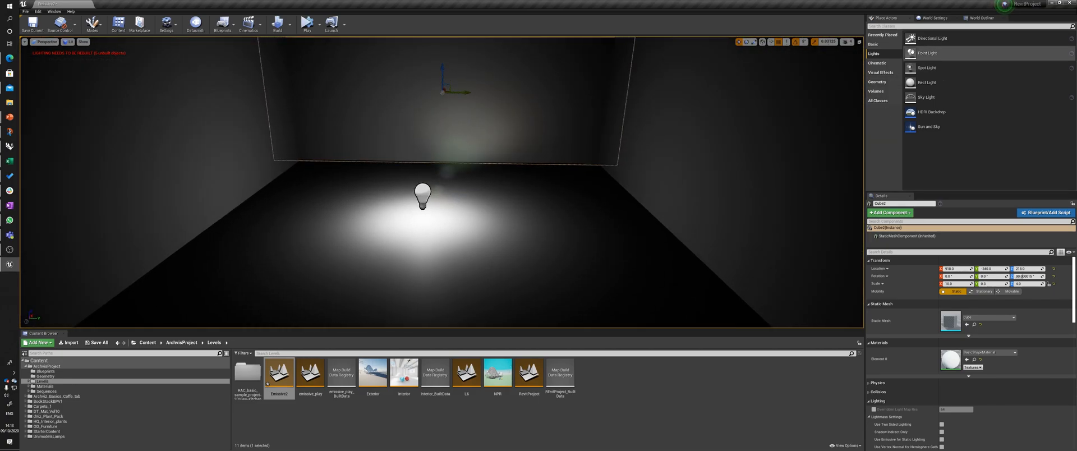
{"action": "left_click", "coordinate": [874, 44]}
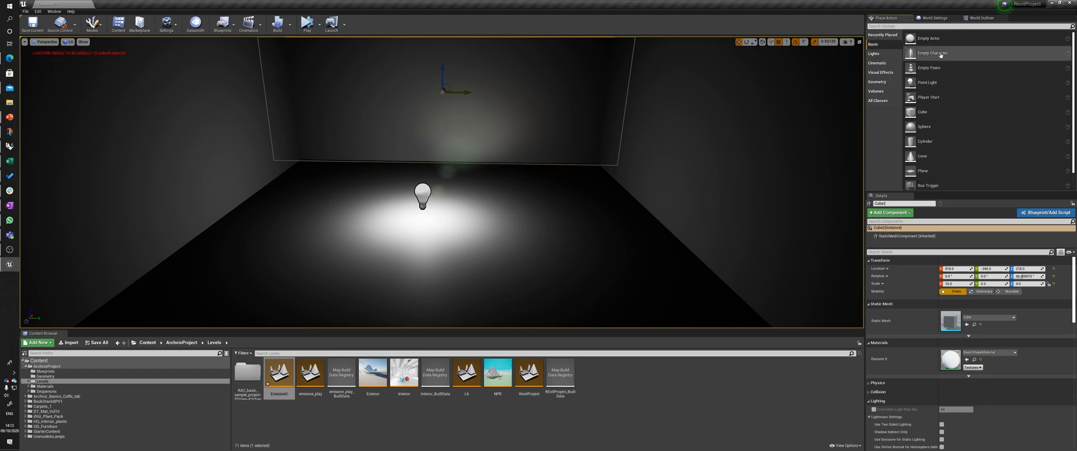
{"action": "left_click_drag", "start_coordinate": [922, 112], "coordinate": [537, 126]}
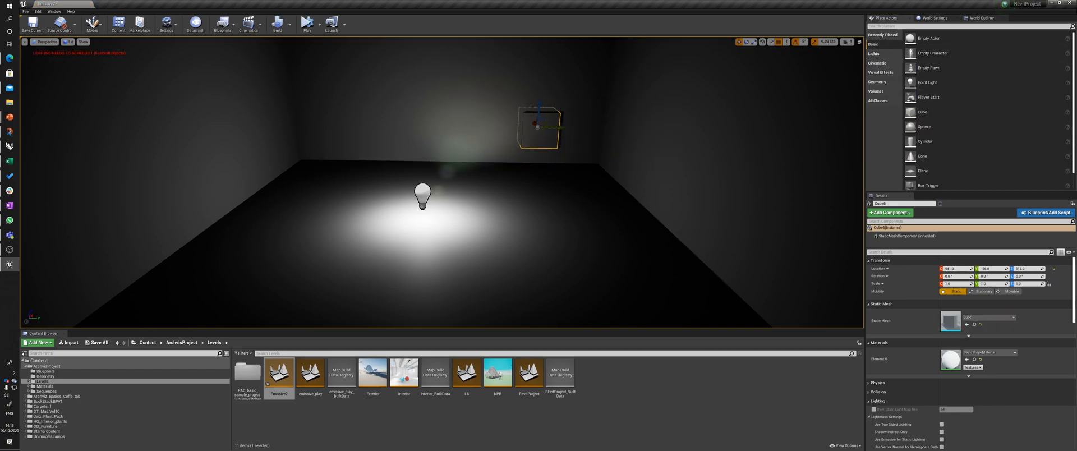
{"action": "left_click", "coordinate": [501, 150]}
{"action": "scroll", "coordinate": [499, 168], "scroll_direction": "up", "scroll_amount": 10}
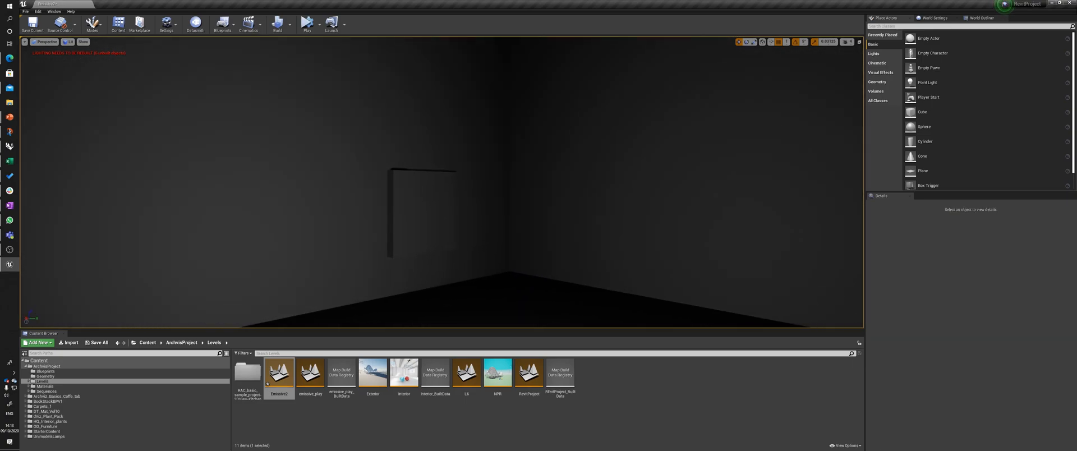
{"action": "left_click", "coordinate": [477, 211]}
{"action": "key", "text": "Delete"}
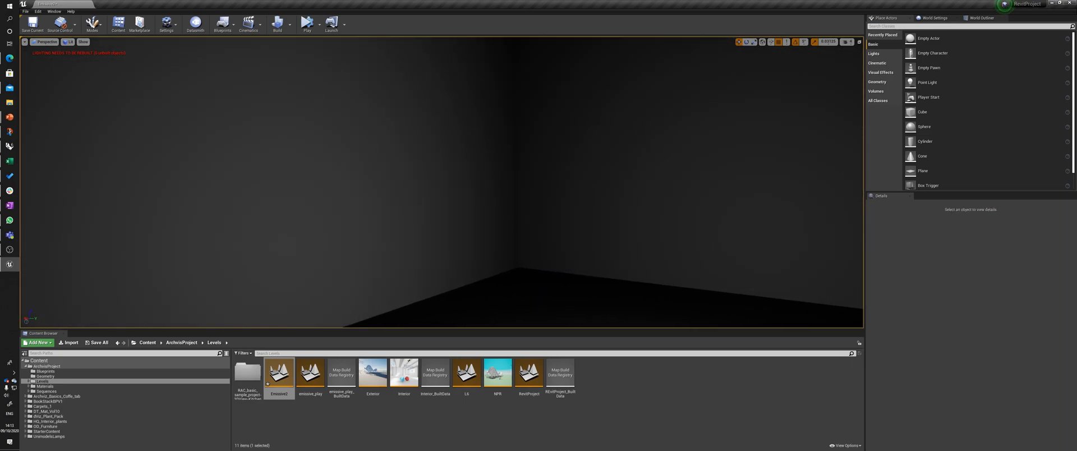
Step: Add an additive box geometry brush on the floor in front of the end wall
{"action": "scroll", "coordinate": [499, 223], "scroll_direction": "down", "scroll_amount": 10}
{"action": "scroll", "coordinate": [497, 221], "scroll_direction": "down", "scroll_amount": 2}
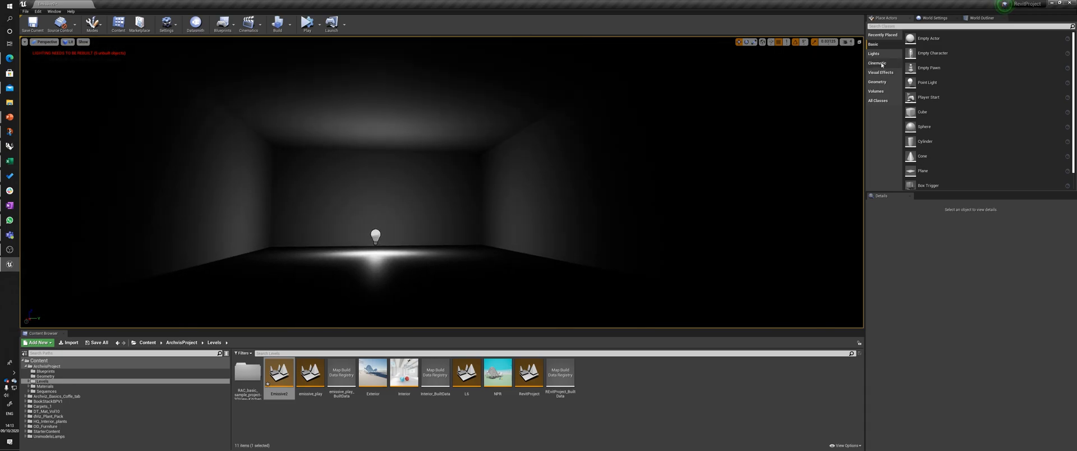
{"action": "left_click", "coordinate": [877, 81]}
{"action": "left_click_drag", "start_coordinate": [920, 38], "coordinate": [744, 68]}
{"action": "left_click_drag", "start_coordinate": [393, 243], "coordinate": [401, 245]}
{"action": "mouse_move", "coordinate": [401, 245]}
{"action": "right_mouse_down"}
{"action": "mouse_move", "coordinate": [396, 236]}
{"action": "mouse_move", "coordinate": [427, 252]}
{"action": "right_mouse_up"}
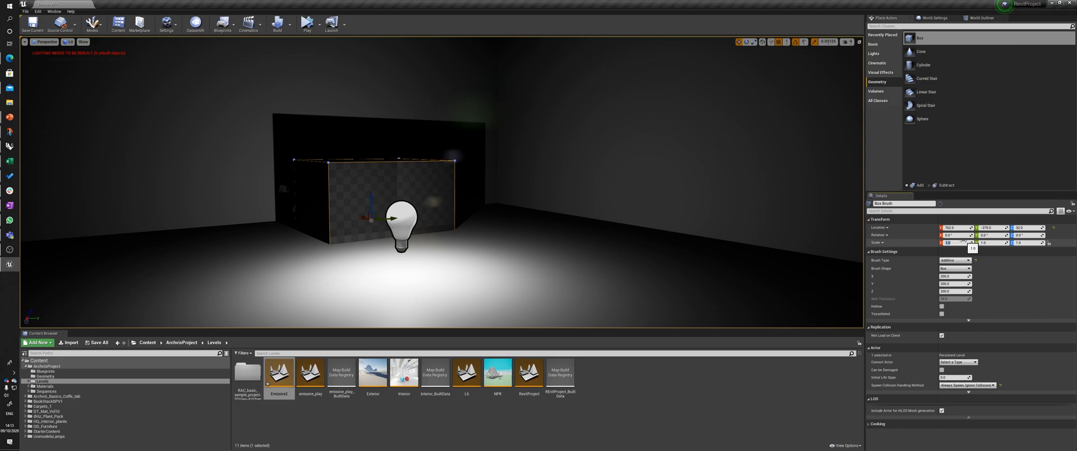
Step: Set the box brush's scale to 1, 4 and 2
{"action": "type", "text": "8"}
{"action": "key", "text": "Tab"}
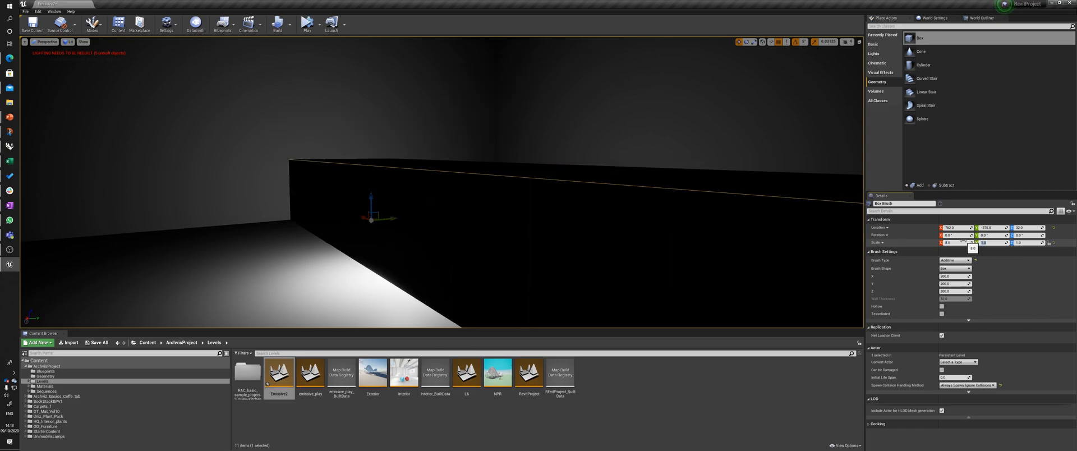
{"action": "type", "text": "1"}
{"action": "key", "text": "Tab"}
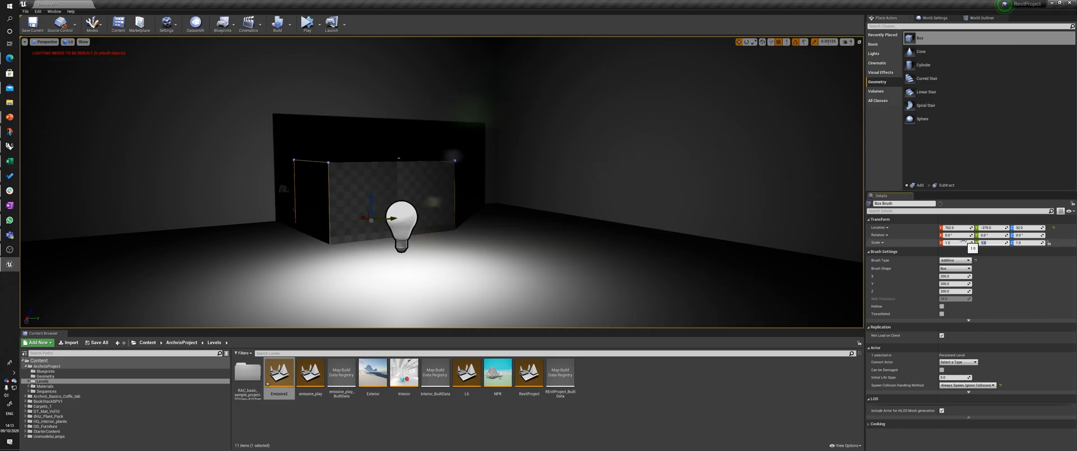
{"action": "type", "text": "4"}
{"action": "key", "text": "Tab"}
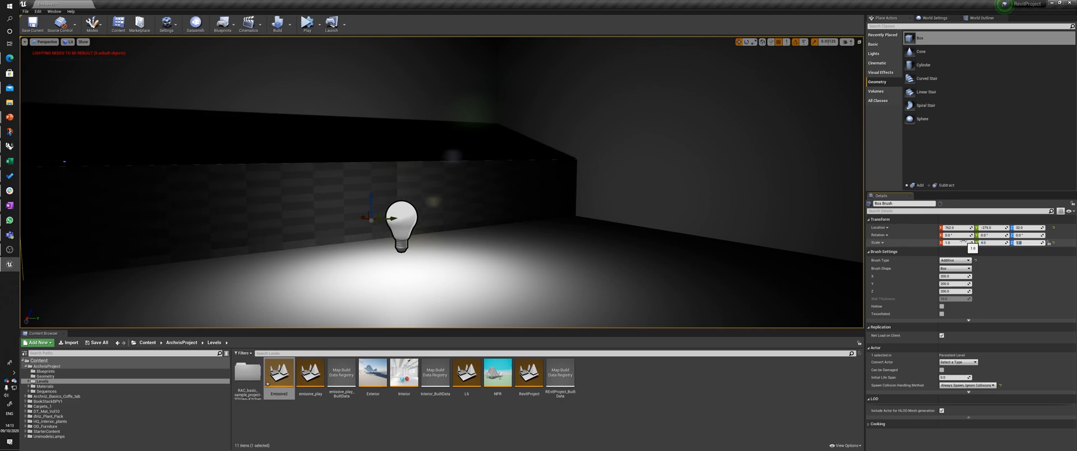
{"action": "key", "text": "Return"}
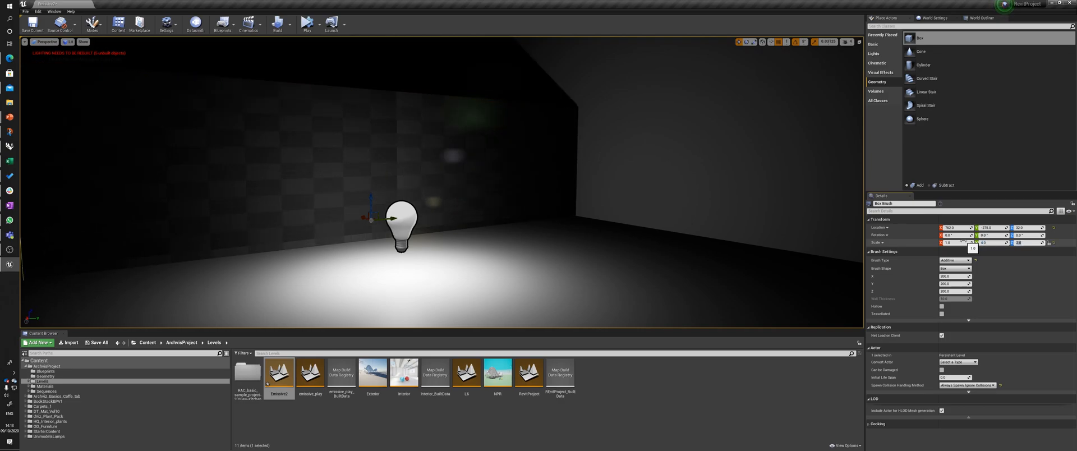
Step: Raise the box brush to about Z 166 and delete the cube that forms the end wall
{"action": "left_click_drag", "start_coordinate": [371, 198], "coordinate": [371, 136]}
{"action": "mouse_move", "coordinate": [371, 137]}
{"action": "right_mouse_down"}
{"action": "mouse_move", "coordinate": [348, 141]}
{"action": "mouse_move", "coordinate": [370, 118]}
{"action": "mouse_move", "coordinate": [356, 128]}
{"action": "right_mouse_up"}
{"action": "mouse_move", "coordinate": [413, 184]}
{"action": "left_mouse_down"}
{"action": "mouse_move", "coordinate": [393, 176]}
{"action": "mouse_move", "coordinate": [406, 169]}
{"action": "mouse_move", "coordinate": [369, 189]}
{"action": "left_mouse_up"}
{"action": "left_click", "coordinate": [369, 190]}
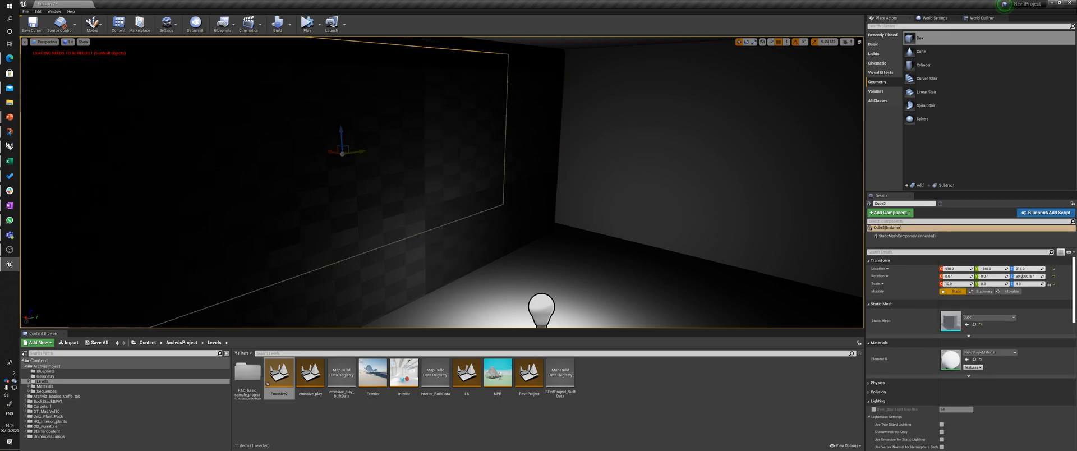
{"action": "key", "text": "Delete"}
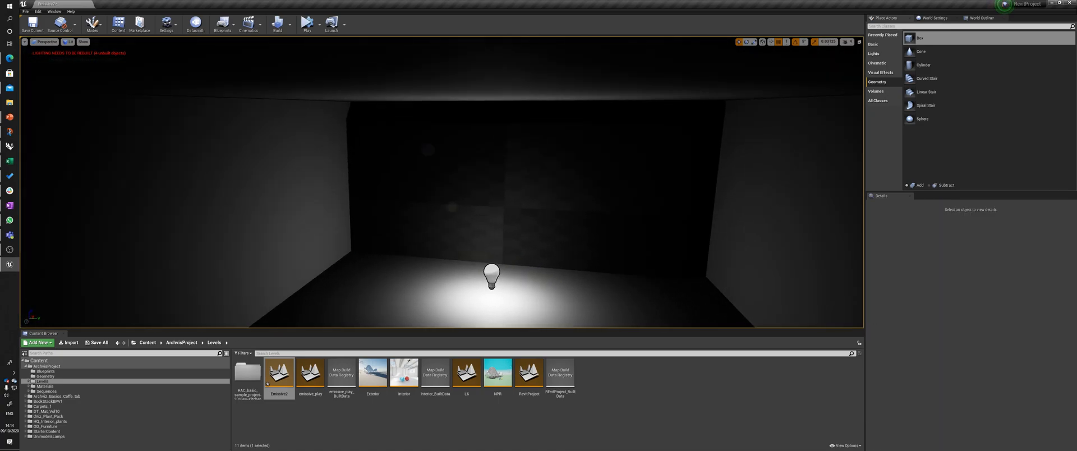
Step: Move the box brush back to the room's open end and enlarge it to about 4.94 in Y and 2.31 in Z
{"action": "left_click", "coordinate": [524, 189]}
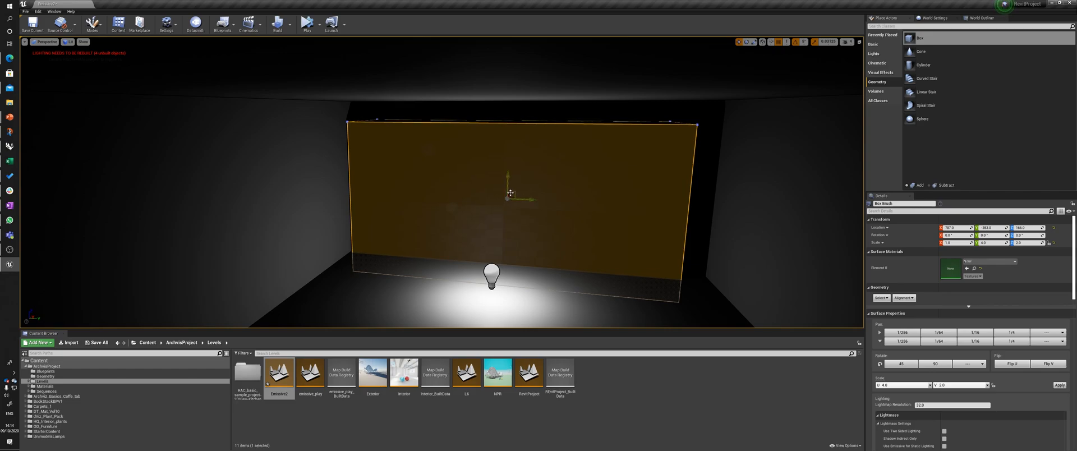
{"action": "left_click_drag", "start_coordinate": [523, 170], "coordinate": [523, 170]}
{"action": "right_click_drag", "start_coordinate": [523, 170], "coordinate": [483, 165]}
{"action": "mouse_move", "coordinate": [542, 167]}
{"action": "left_mouse_down"}
{"action": "mouse_move", "coordinate": [530, 181]}
{"action": "mouse_move", "coordinate": [555, 182]}
{"action": "mouse_move", "coordinate": [527, 156]}
{"action": "left_mouse_up"}
{"action": "key", "text": "r"}
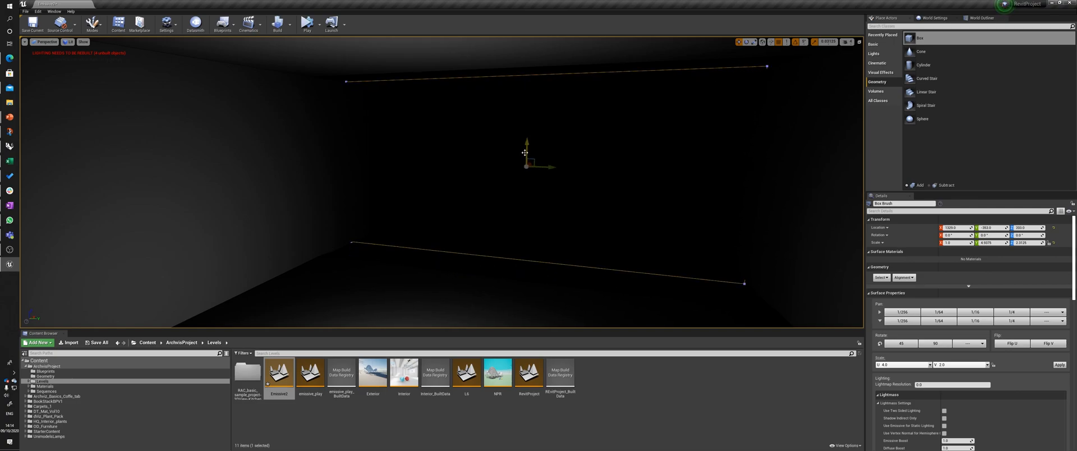
{"action": "mouse_move", "coordinate": [528, 157]}
{"action": "right_mouse_down"}
{"action": "mouse_move", "coordinate": [468, 170]}
{"action": "mouse_move", "coordinate": [532, 152]}
{"action": "right_mouse_up"}
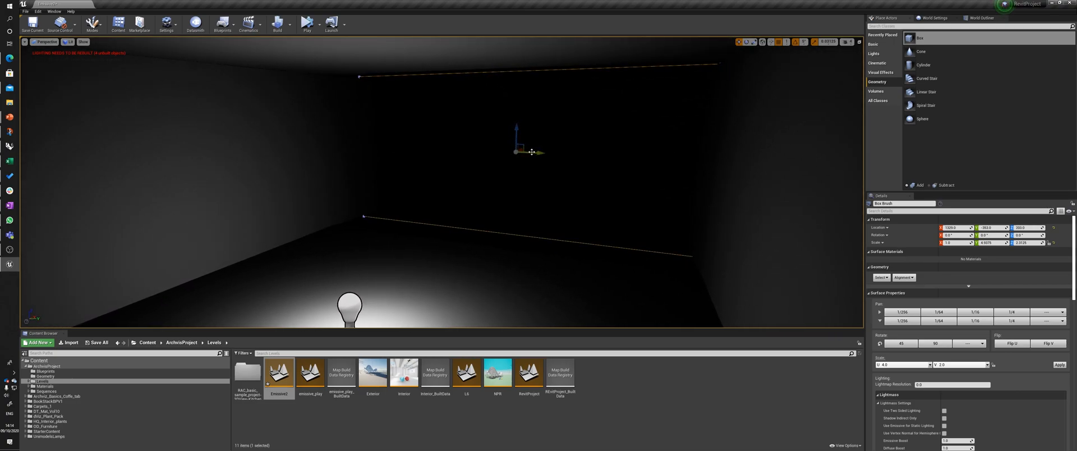
{"action": "left_click_drag", "start_coordinate": [524, 147], "coordinate": [519, 154]}
{"action": "mouse_move", "coordinate": [518, 155]}
{"action": "right_mouse_down"}
{"action": "mouse_move", "coordinate": [505, 152]}
{"action": "mouse_move", "coordinate": [530, 160]}
{"action": "mouse_move", "coordinate": [496, 174]}
{"action": "right_mouse_up"}
Step: Place a point light closer to the end of the room to light the box brush's face
{"action": "left_click", "coordinate": [440, 222]}
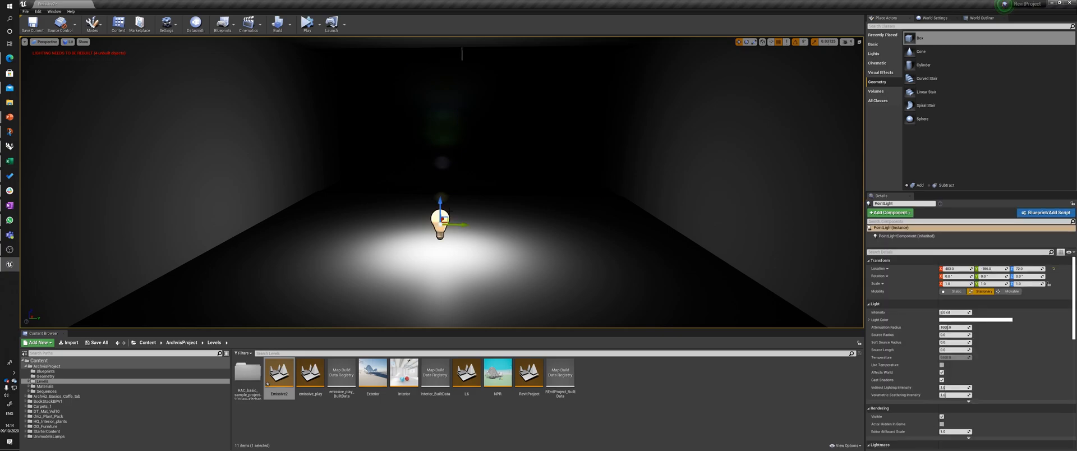
{"action": "left_click_drag", "start_coordinate": [442, 219], "coordinate": [471, 163], "text": "alt"}
{"action": "right_click_drag", "start_coordinate": [470, 164], "coordinate": [438, 149]}
Step: Shift the floor and adjoining room geometry toward the box brush to close the gap at the room's end
{"action": "left_click", "coordinate": [438, 150]}
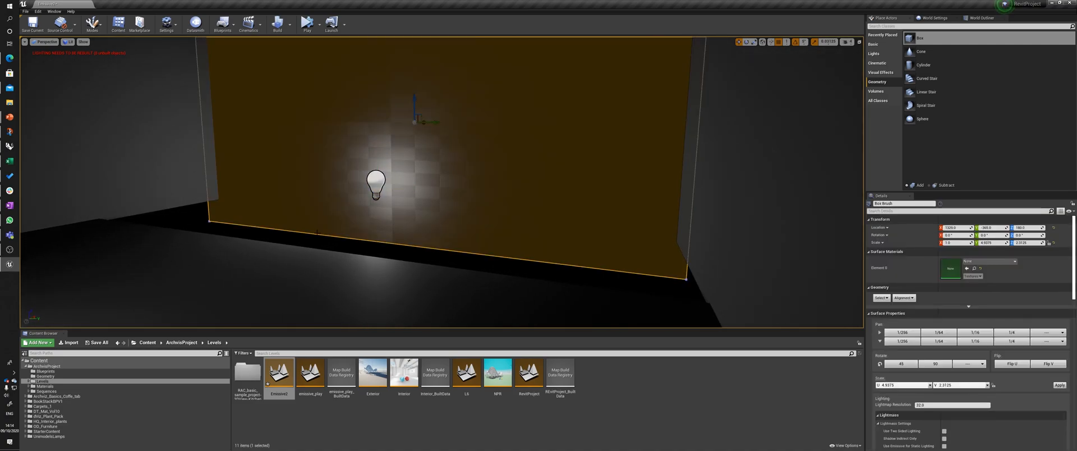
{"action": "left_click", "coordinate": [349, 269]}
{"action": "right_click_drag", "start_coordinate": [349, 269], "coordinate": [280, 196]}
{"action": "left_click", "coordinate": [313, 163]}
{"action": "left_click", "coordinate": [382, 298], "text": "ctrl"}
{"action": "right_click_drag", "start_coordinate": [382, 298], "coordinate": [370, 286]}
{"action": "left_click_drag", "start_coordinate": [423, 271], "coordinate": [488, 279]}
{"action": "right_click_drag", "start_coordinate": [497, 160], "coordinate": [535, 159]}
{"action": "left_click", "coordinate": [497, 159]}
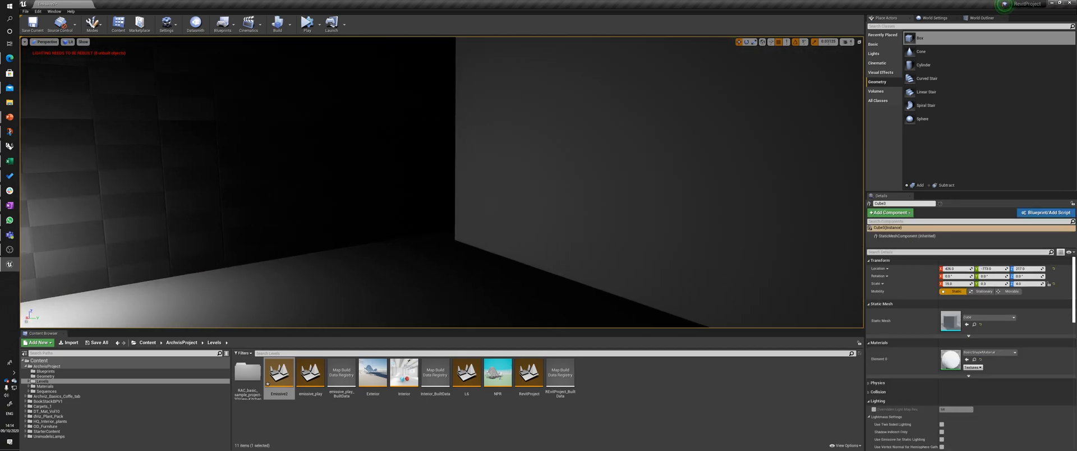
Step: Nudge the box brush into place as the end wall between the side walls and clear the selection
{"action": "right_click_drag", "start_coordinate": [365, 164], "coordinate": [354, 164]}
{"action": "left_click", "coordinate": [364, 163]}
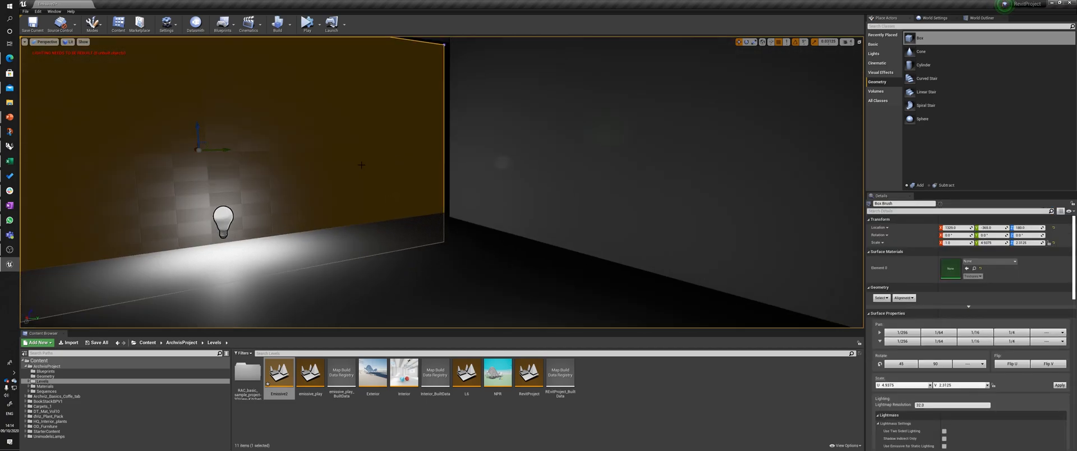
{"action": "left_click_drag", "start_coordinate": [209, 160], "coordinate": [211, 155]}
{"action": "mouse_move", "coordinate": [211, 155]}
{"action": "right_mouse_down"}
{"action": "mouse_move", "coordinate": [154, 161]}
{"action": "mouse_move", "coordinate": [176, 161]}
{"action": "mouse_move", "coordinate": [148, 147]}
{"action": "mouse_move", "coordinate": [160, 149]}
{"action": "right_mouse_up"}
{"action": "key", "text": "s"}
{"action": "key", "text": "s"}
{"action": "key", "text": "s"}
{"action": "key", "text": "w"}
{"action": "key", "text": "Escape"}
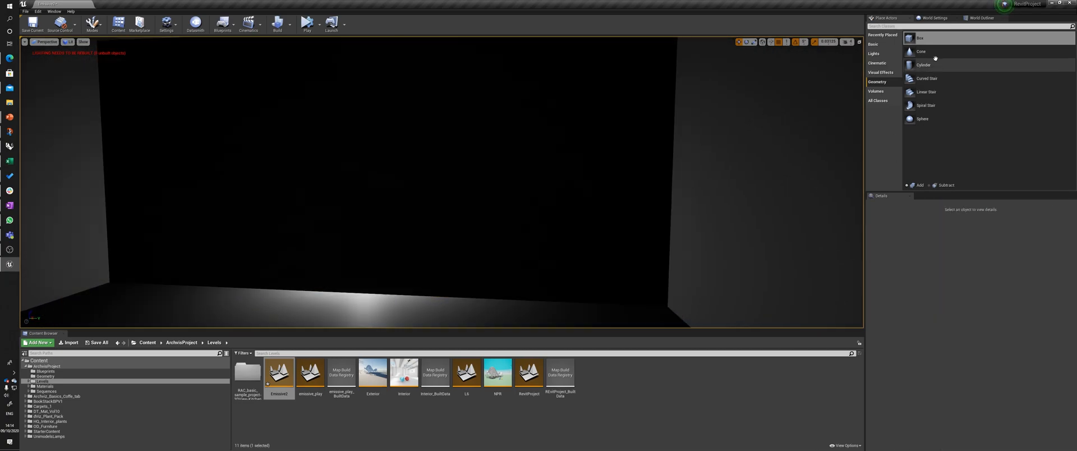
Step: Place a new box brush at the end wall and scale it to 0.9 in Y and 1.8 in Z as a doorway volume
{"action": "left_click_drag", "start_coordinate": [920, 39], "coordinate": [419, 209]}
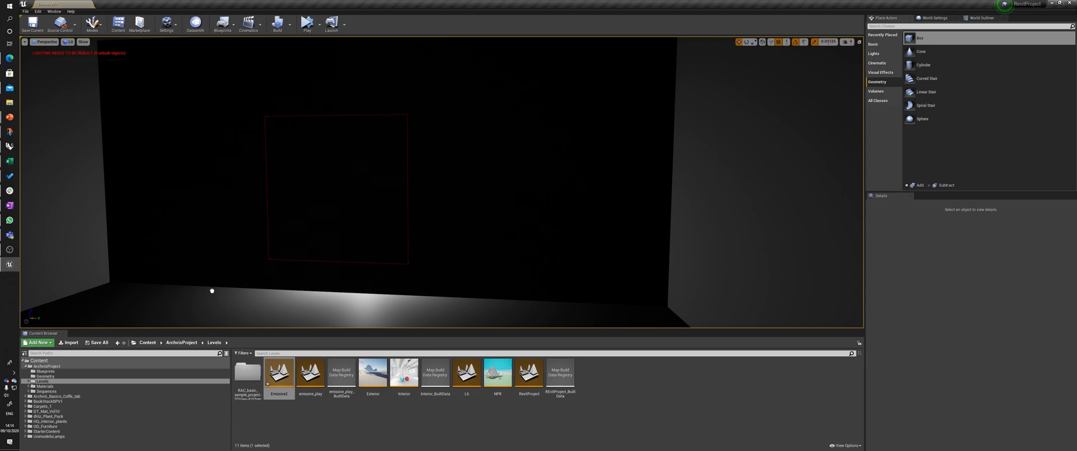
{"action": "left_click_drag", "start_coordinate": [182, 301], "coordinate": [183, 301]}
{"action": "left_click_drag", "start_coordinate": [231, 217], "coordinate": [248, 221]}
{"action": "key", "text": "e"}
{"action": "right_click_drag", "start_coordinate": [337, 222], "coordinate": [292, 219]}
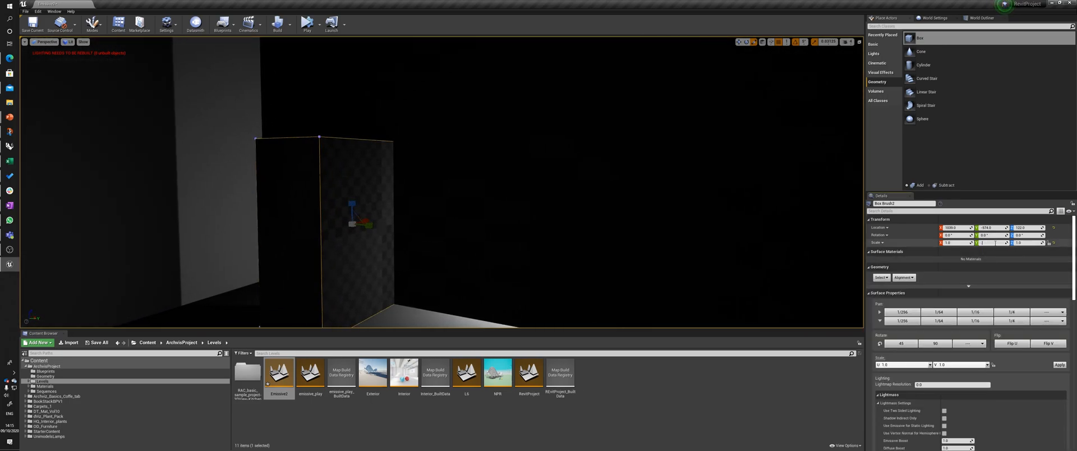
{"action": "key", "text": "shift+Tab"}
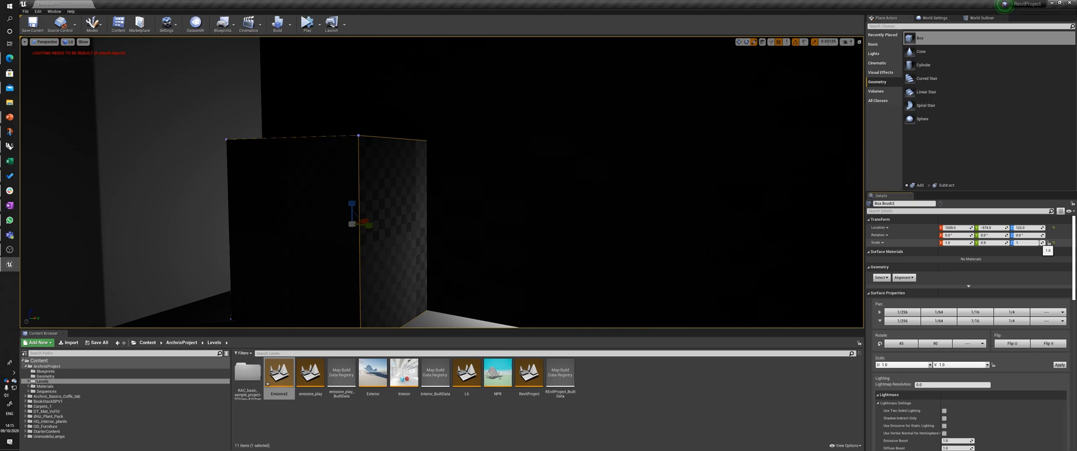
{"action": "key", "text": "Return"}
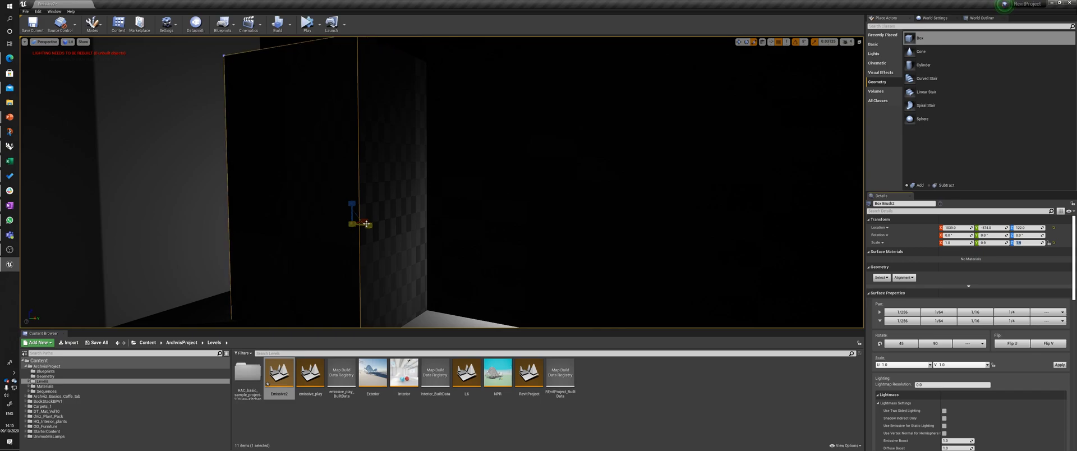
Step: Set the doorway box's brush type to Subtractive
{"action": "mouse_move", "coordinate": [442, 182]}
{"action": "right_mouse_down"}
{"action": "mouse_move", "coordinate": [396, 184]}
{"action": "mouse_move", "coordinate": [446, 177]}
{"action": "right_mouse_up"}
{"action": "scroll", "coordinate": [936, 293], "scroll_direction": "down", "scroll_amount": 4}
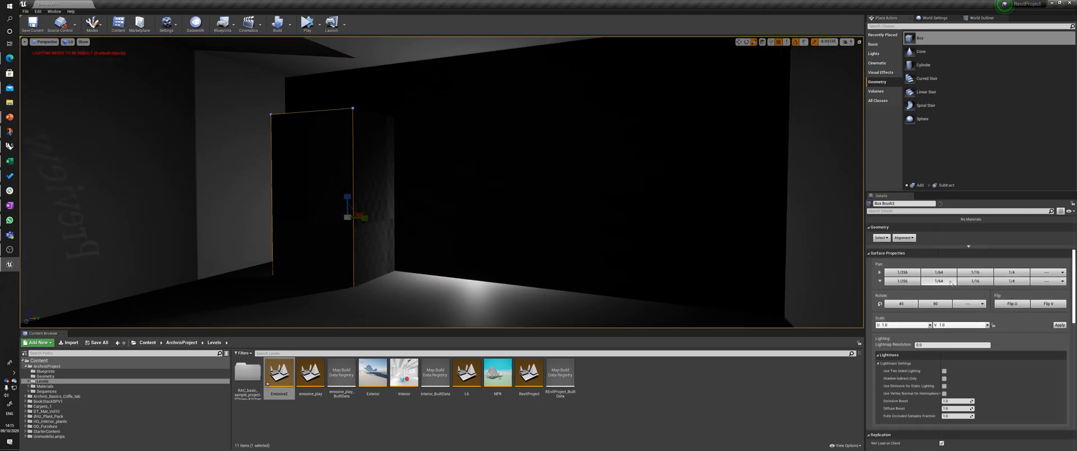
{"action": "scroll", "coordinate": [936, 293], "scroll_direction": "down", "scroll_amount": 3}
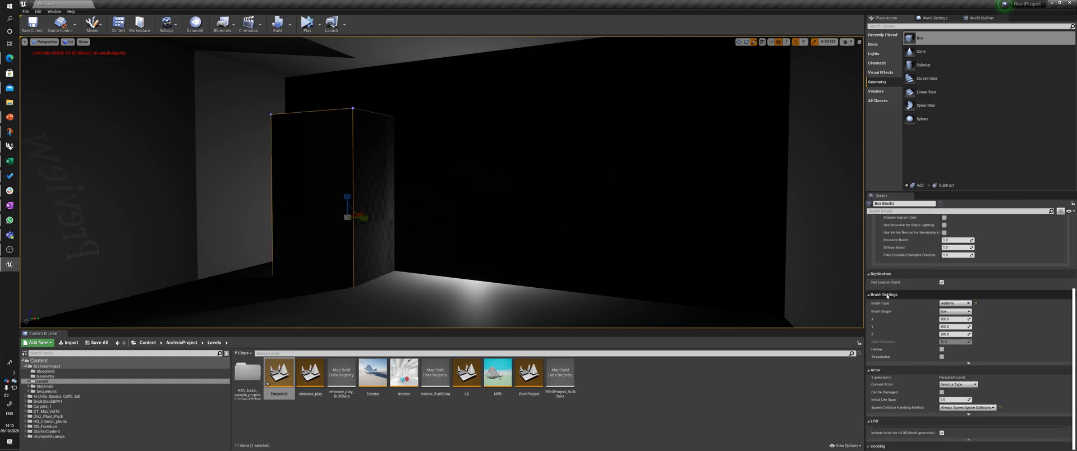
{"action": "left_click", "coordinate": [961, 304]}
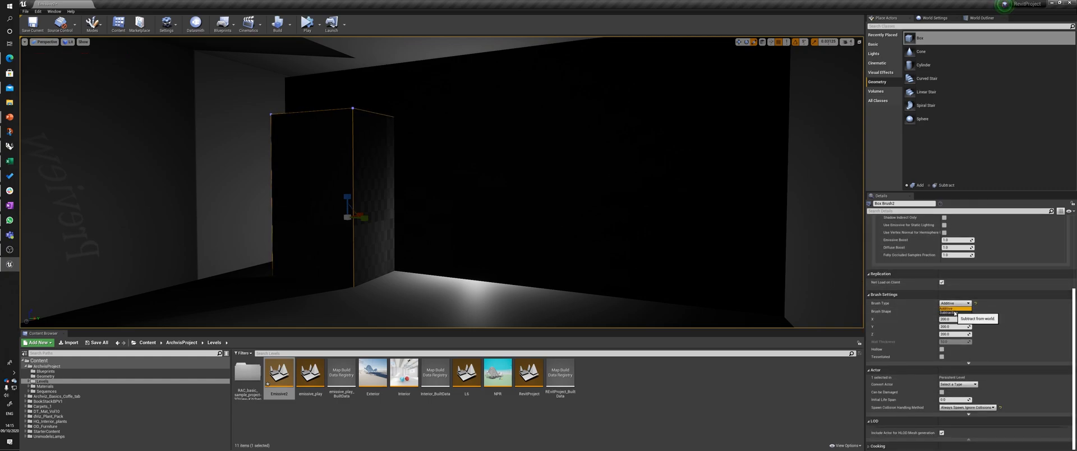
{"action": "left_click", "coordinate": [955, 313]}
Step: Position the subtractive brush so the doorway cuts through the end wall close to the side wall
{"action": "mouse_move", "coordinate": [443, 259]}
{"action": "right_mouse_down"}
{"action": "mouse_move", "coordinate": [396, 258]}
{"action": "mouse_move", "coordinate": [471, 260]}
{"action": "right_mouse_up"}
{"action": "key", "text": "w"}
{"action": "key", "text": "w"}
{"action": "key", "text": "a"}
{"action": "key", "text": "a"}
{"action": "left_click_drag", "start_coordinate": [730, 259], "coordinate": [571, 248]}
{"action": "key", "text": "s"}
{"action": "key", "text": "d"}
{"action": "right_click_drag", "start_coordinate": [571, 249], "coordinate": [569, 249]}
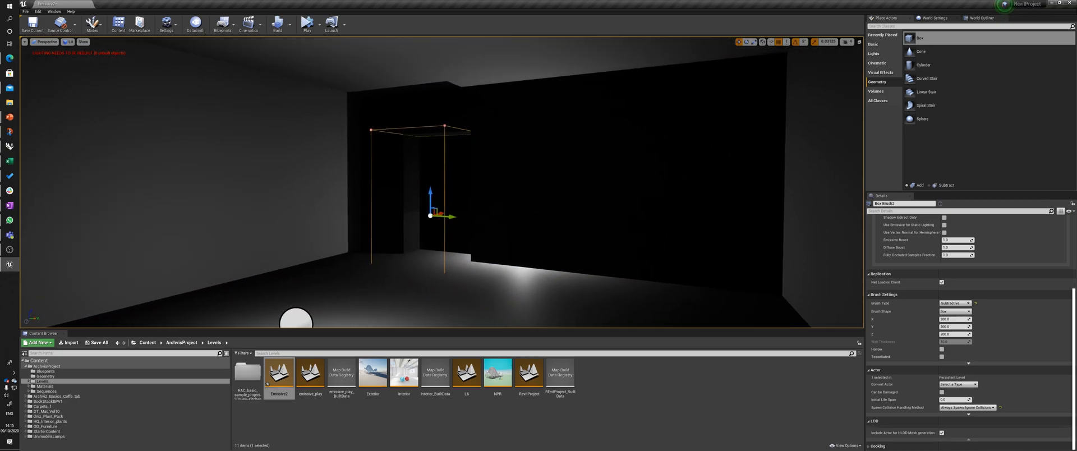
Step: Duplicate the doorway brush along the end wall, rotate it 90°, and scale it to 0.3125 by 1.3125 as a window opening
{"action": "mouse_move", "coordinate": [452, 217]}
{"action": "left_mouse_down", "text": "alt"}
{"action": "mouse_move", "coordinate": [602, 224]}
{"action": "mouse_move", "coordinate": [611, 189]}
{"action": "mouse_move", "coordinate": [624, 222]}
{"action": "mouse_move", "coordinate": [581, 150]}
{"action": "left_mouse_up", "text": "alt"}
{"action": "mouse_move", "coordinate": [610, 175]}
{"action": "left_mouse_down"}
{"action": "mouse_move", "coordinate": [655, 173]}
{"action": "mouse_move", "coordinate": [627, 175]}
{"action": "mouse_move", "coordinate": [596, 153]}
{"action": "left_mouse_up"}
{"action": "key", "text": "r"}
{"action": "mouse_move", "coordinate": [632, 180]}
{"action": "right_mouse_down"}
{"action": "mouse_move", "coordinate": [676, 179]}
{"action": "mouse_move", "coordinate": [658, 179]}
{"action": "right_mouse_up"}
{"action": "left_click", "coordinate": [530, 188]}
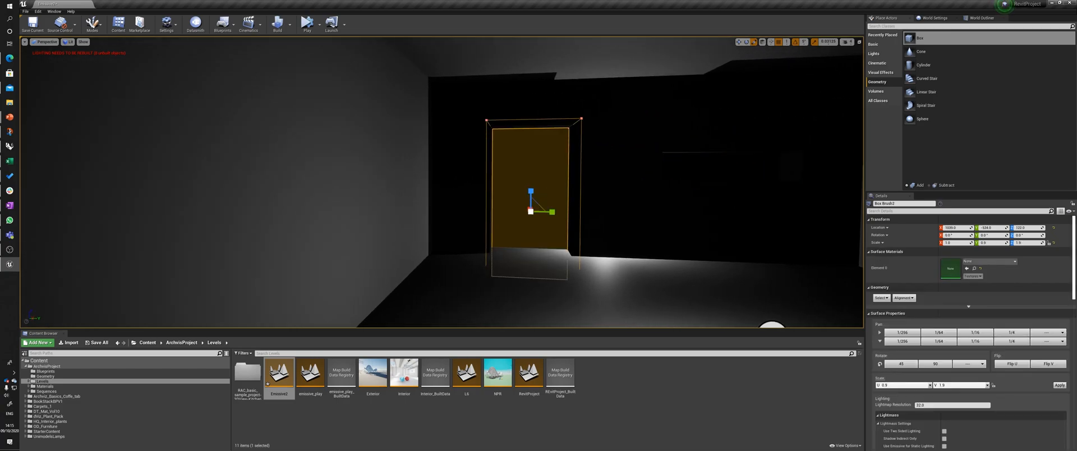
{"action": "key", "text": "ctrl+z"}
{"action": "key", "text": "f"}
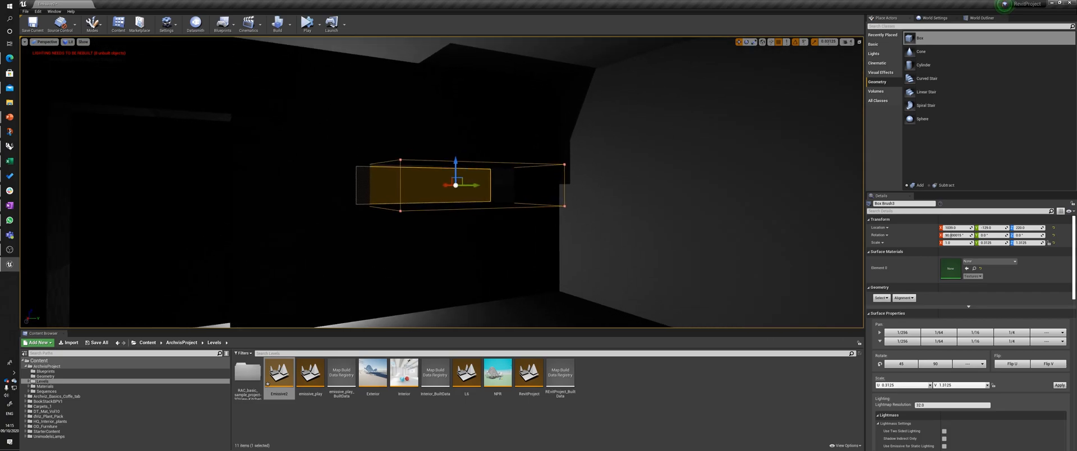
Step: Open the StarterContent Materials folder with the whole room in view
{"action": "key", "text": "s"}
{"action": "mouse_move", "coordinate": [290, 201]}
{"action": "right_mouse_down"}
{"action": "mouse_move", "coordinate": [312, 201]}
{"action": "mouse_move", "coordinate": [280, 202]}
{"action": "mouse_move", "coordinate": [247, 227]}
{"action": "mouse_move", "coordinate": [336, 185]}
{"action": "right_mouse_up"}
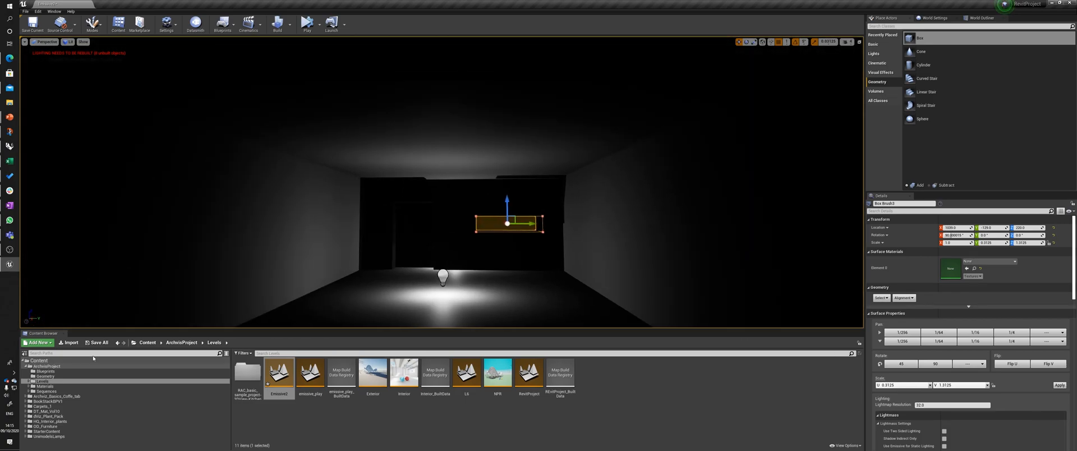
{"action": "left_click", "coordinate": [38, 431]}
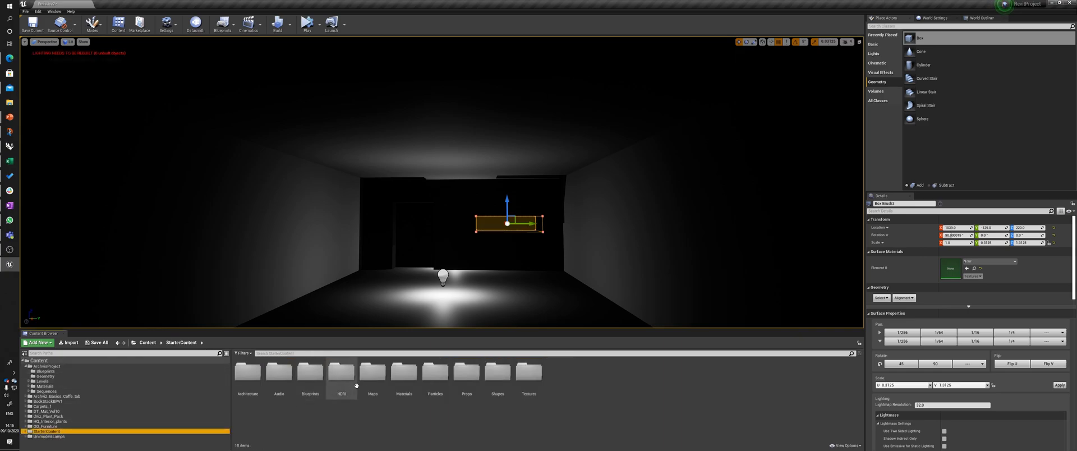
{"action": "double_click", "coordinate": [404, 373]}
{"action": "scroll", "coordinate": [589, 402], "scroll_direction": "down", "scroll_amount": 1}
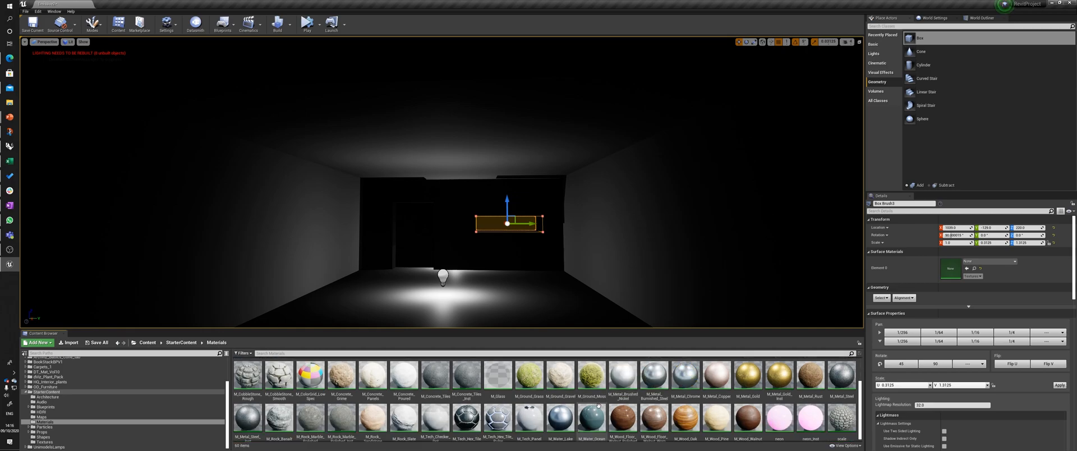
Step: Apply M_Metal_Gold to the side wall nearest the window opening and M_Concrete_Tiles_Inst to the floor
{"action": "left_click_drag", "start_coordinate": [759, 377], "coordinate": [701, 247]}
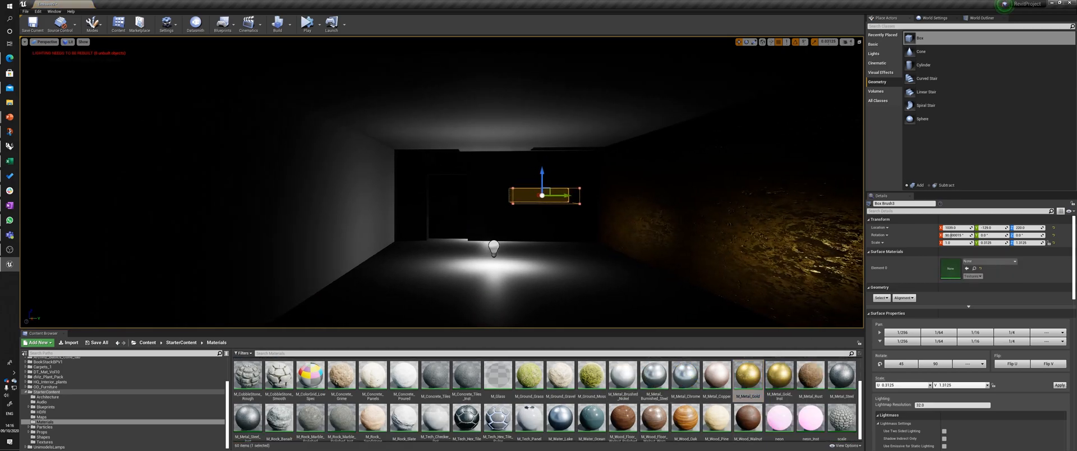
{"action": "left_click_drag", "start_coordinate": [467, 374], "coordinate": [527, 269]}
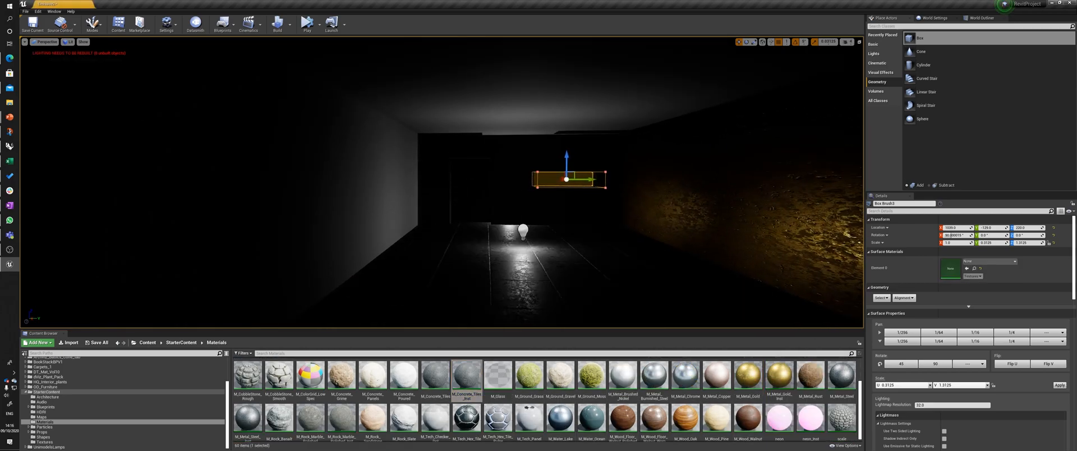
{"action": "mouse_move", "coordinate": [528, 224]}
{"action": "right_mouse_down"}
{"action": "mouse_move", "coordinate": [583, 247]}
{"action": "mouse_move", "coordinate": [426, 225]}
{"action": "mouse_move", "coordinate": [578, 247]}
{"action": "mouse_move", "coordinate": [482, 160]}
{"action": "mouse_move", "coordinate": [522, 176]}
{"action": "right_mouse_up"}
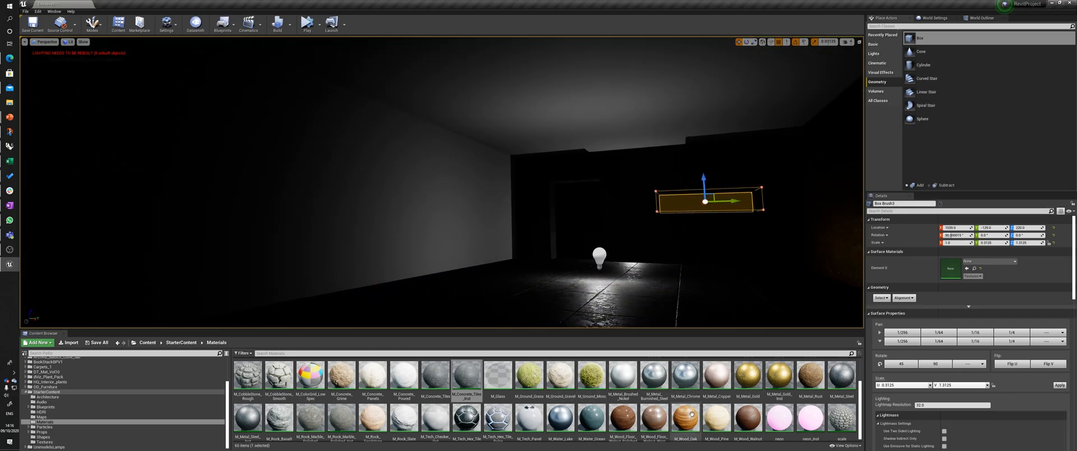
Step: Try M_Ground_Grass on the floor and inspect it under the point light
{"action": "scroll", "coordinate": [692, 414], "scroll_direction": "down", "scroll_amount": 1}
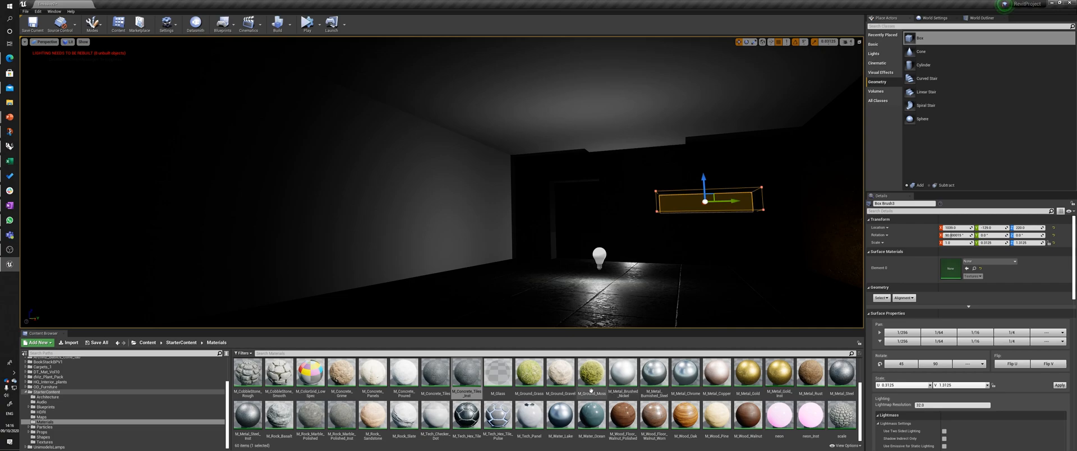
{"action": "left_click_drag", "start_coordinate": [530, 373], "coordinate": [584, 292]}
{"action": "mouse_move", "coordinate": [561, 281]}
{"action": "right_mouse_down"}
{"action": "mouse_move", "coordinate": [564, 312]}
{"action": "mouse_move", "coordinate": [581, 280]}
{"action": "mouse_move", "coordinate": [561, 308]}
{"action": "mouse_move", "coordinate": [571, 322]}
{"action": "mouse_move", "coordinate": [583, 317]}
{"action": "right_mouse_up"}
{"action": "key", "text": "w"}
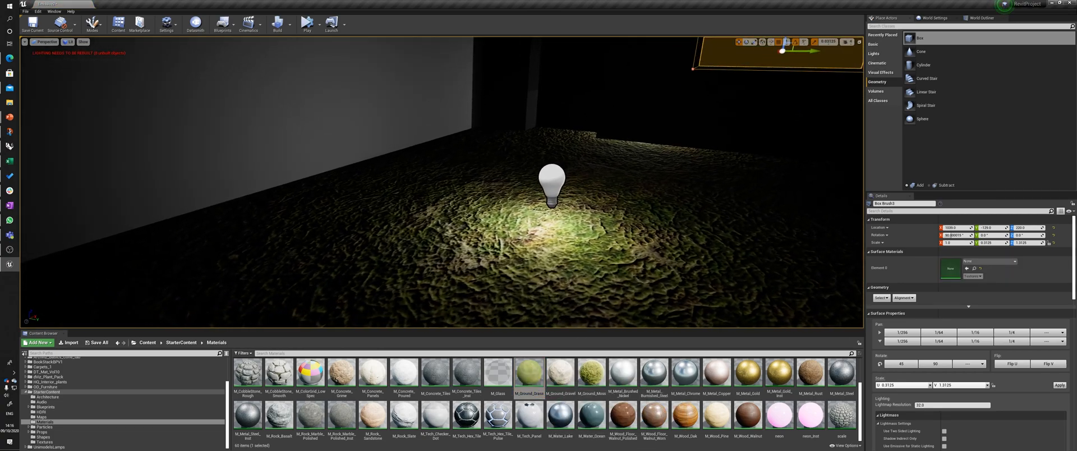
Step: Apply M_Rock_Marble_Polished to the side wall nearest the doorway
{"action": "left_click_drag", "start_coordinate": [312, 416], "coordinate": [219, 146]}
{"action": "mouse_move", "coordinate": [219, 146]}
{"action": "right_mouse_down"}
{"action": "mouse_move", "coordinate": [175, 110]}
{"action": "mouse_move", "coordinate": [224, 147]}
{"action": "mouse_move", "coordinate": [237, 135]}
{"action": "right_mouse_up"}
{"action": "key", "text": "s"}
Step: Apply M_Concrete_Tiles to the floor and the ceiling
{"action": "left_click_drag", "start_coordinate": [436, 376], "coordinate": [540, 293]}
{"action": "right_click_drag", "start_coordinate": [540, 292], "coordinate": [540, 269]}
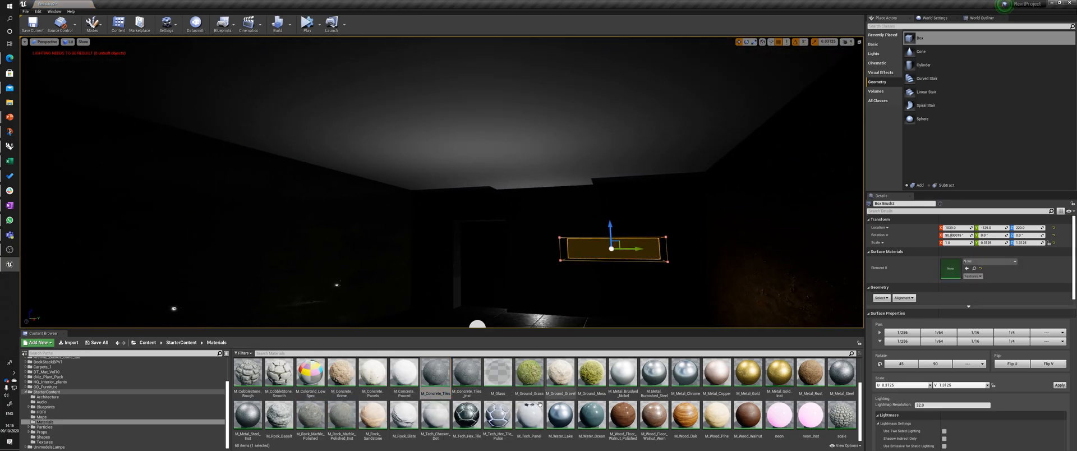
{"action": "left_click_drag", "start_coordinate": [446, 379], "coordinate": [426, 129]}
{"action": "right_click_drag", "start_coordinate": [426, 129], "coordinate": [469, 147]}
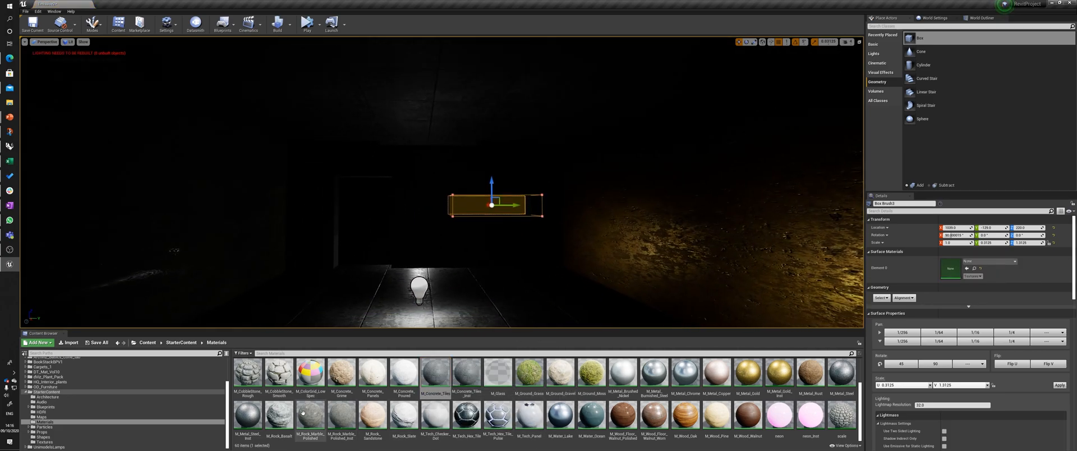
Step: Apply M_Rock_Marble_Polished to the gold side wall and M_Metal_Gold to a surface of the end wall
{"action": "left_click_drag", "start_coordinate": [310, 427], "coordinate": [698, 235]}
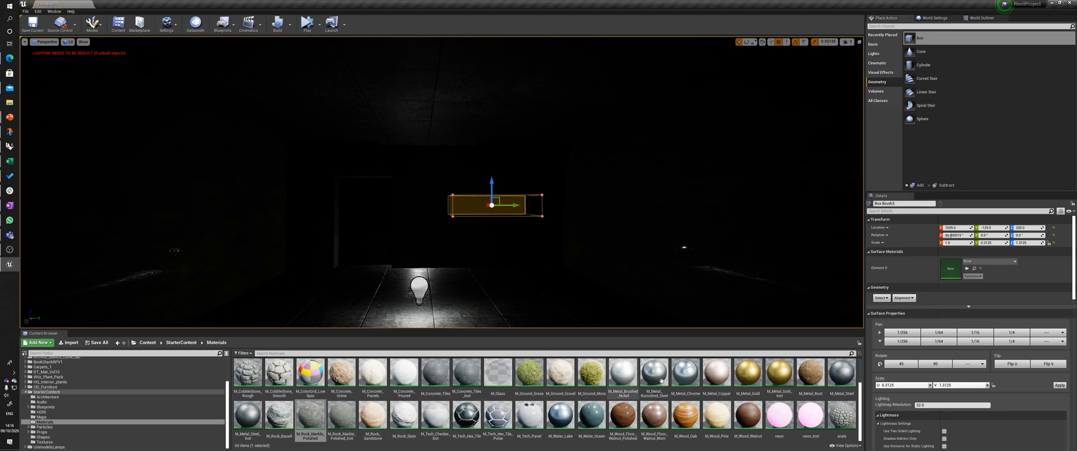
{"action": "left_click_drag", "start_coordinate": [748, 373], "coordinate": [448, 191]}
{"action": "scroll", "coordinate": [448, 191], "scroll_direction": "up", "scroll_amount": 2}
{"action": "mouse_move", "coordinate": [449, 191]}
{"action": "right_mouse_down"}
{"action": "mouse_move", "coordinate": [493, 210]}
{"action": "mouse_move", "coordinate": [474, 216]}
{"action": "mouse_move", "coordinate": [487, 216]}
{"action": "right_mouse_up"}
{"action": "key", "text": "w"}
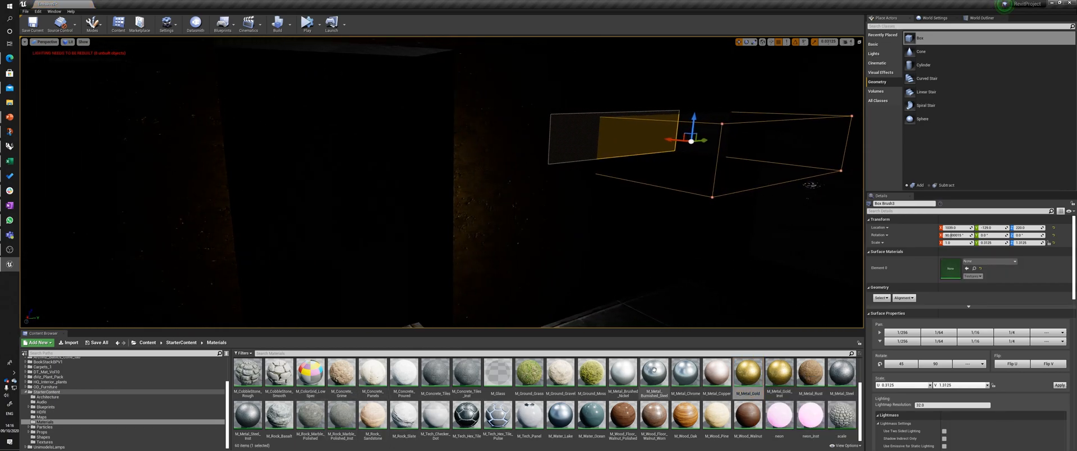
Step: Clear the window brush selection and apply M_Metal_Gold to the end wall's room-facing surface
{"action": "key", "text": "Delete"}
{"action": "left_click_drag", "start_coordinate": [744, 371], "coordinate": [364, 42]}
{"action": "left_click_drag", "start_coordinate": [738, 370], "coordinate": [711, 138]}
{"action": "right_click_drag", "start_coordinate": [711, 138], "coordinate": [605, 148]}
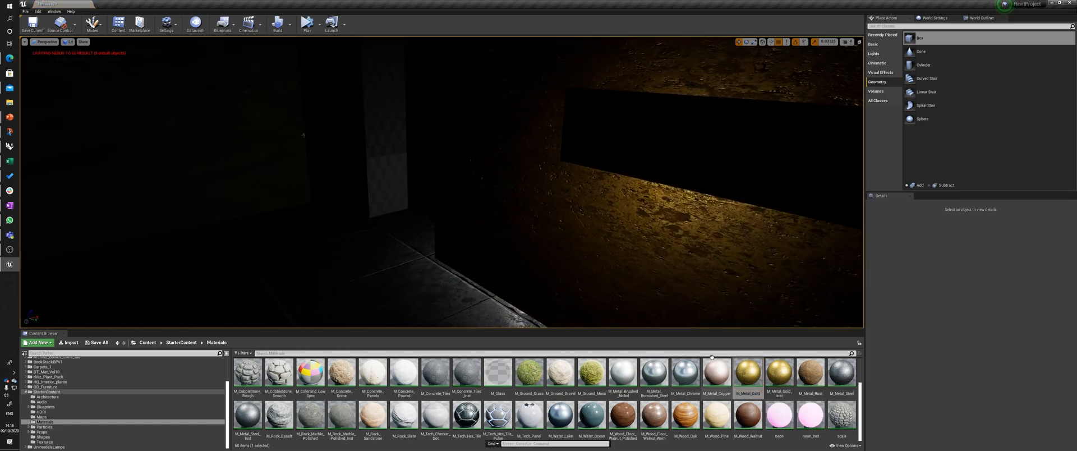
Step: Apply M_Metal_Gold to the remaining end wall surfaces around the window and doorway openings
{"action": "left_click_drag", "start_coordinate": [743, 368], "coordinate": [597, 129]}
{"action": "left_click_drag", "start_coordinate": [737, 363], "coordinate": [387, 118]}
{"action": "right_click_drag", "start_coordinate": [387, 120], "coordinate": [382, 190]}
{"action": "left_click_drag", "start_coordinate": [737, 386], "coordinate": [578, 162]}
{"action": "right_click_drag", "start_coordinate": [578, 163], "coordinate": [519, 167]}
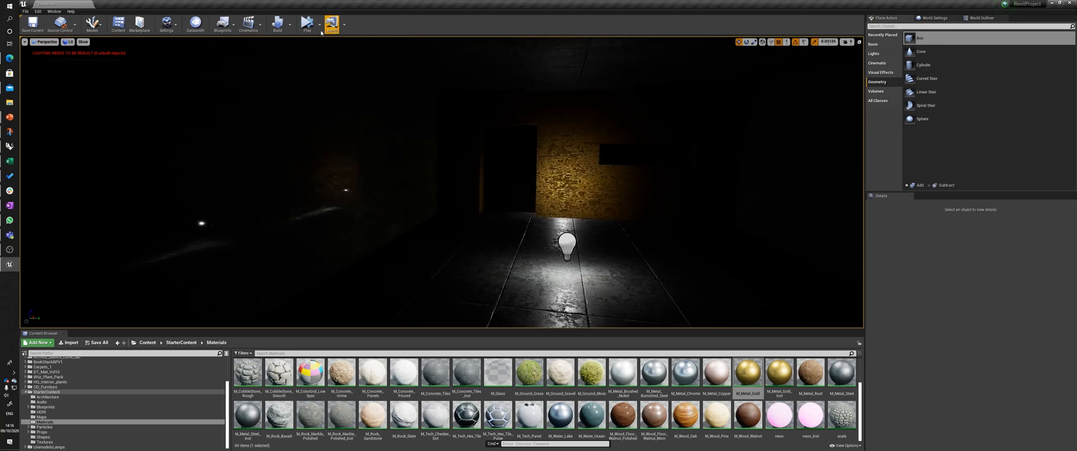
Step: Build the level's lighting, close the message log, and inspect the room
{"action": "left_click", "coordinate": [278, 24]}
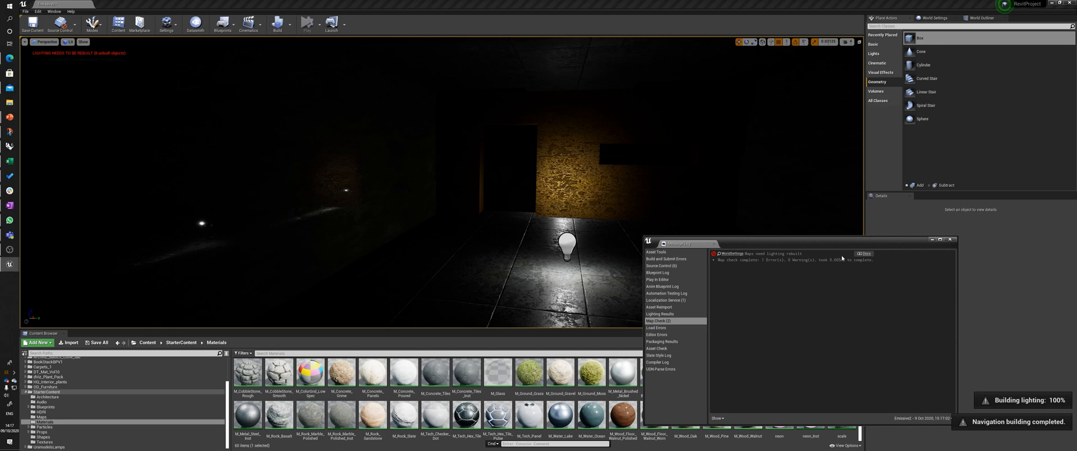
{"action": "left_click", "coordinate": [890, 241]}
{"action": "right_click_drag", "start_coordinate": [702, 213], "coordinate": [584, 241]}
{"action": "left_click", "coordinate": [582, 213]}
{"action": "mouse_move", "coordinate": [581, 214]}
{"action": "right_mouse_down"}
{"action": "mouse_move", "coordinate": [634, 238]}
{"action": "mouse_move", "coordinate": [603, 214]}
{"action": "mouse_move", "coordinate": [530, 205]}
{"action": "mouse_move", "coordinate": [595, 203]}
{"action": "right_mouse_up"}
{"action": "key", "text": "Escape"}
{"action": "key", "text": "w"}
{"action": "right_click_drag", "start_coordinate": [518, 202], "coordinate": [547, 259]}
{"action": "right_click_drag", "start_coordinate": [614, 162], "coordinate": [630, 110]}
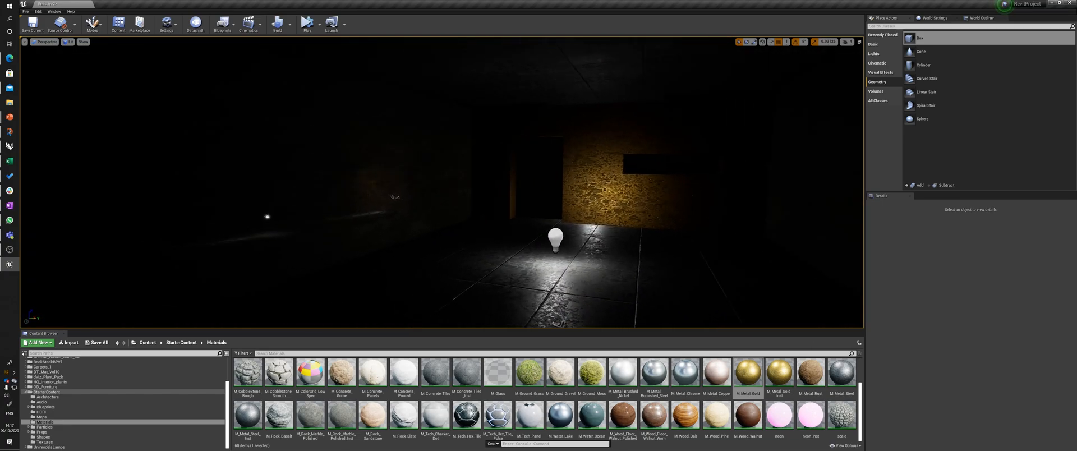
Step: Browse the StarterContent materials, including the emissive and neon ones, and check the folder and filter options
{"action": "scroll", "coordinate": [335, 387], "scroll_direction": "up", "scroll_amount": 2}
{"action": "left_click", "coordinate": [336, 383]}
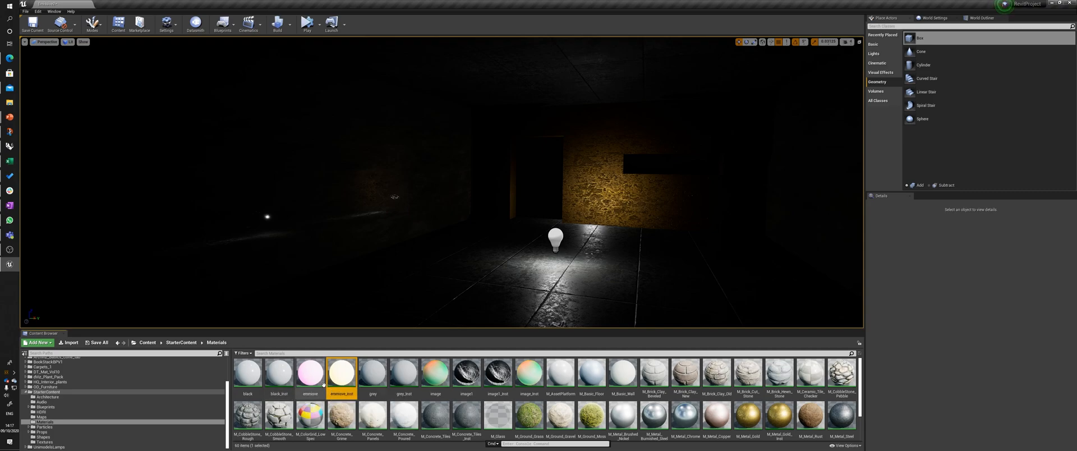
{"action": "scroll", "coordinate": [463, 386], "scroll_direction": "down", "scroll_amount": 2}
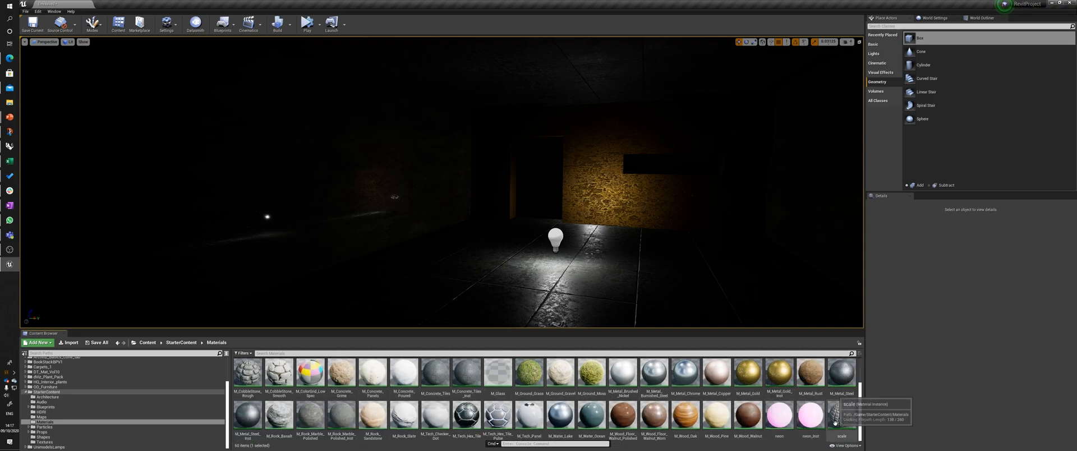
{"action": "right_click", "coordinate": [805, 444]}
{"action": "left_click", "coordinate": [783, 448]}
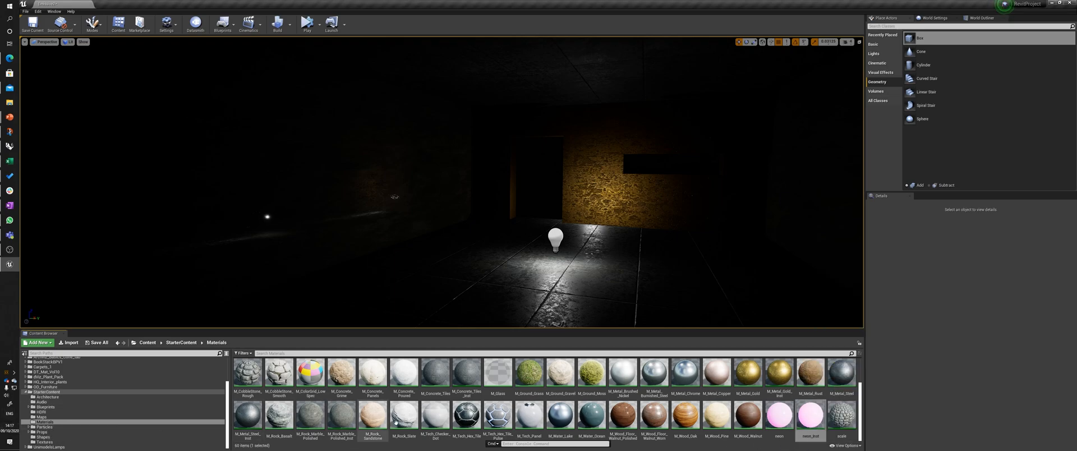
{"action": "right_click", "coordinate": [136, 422]}
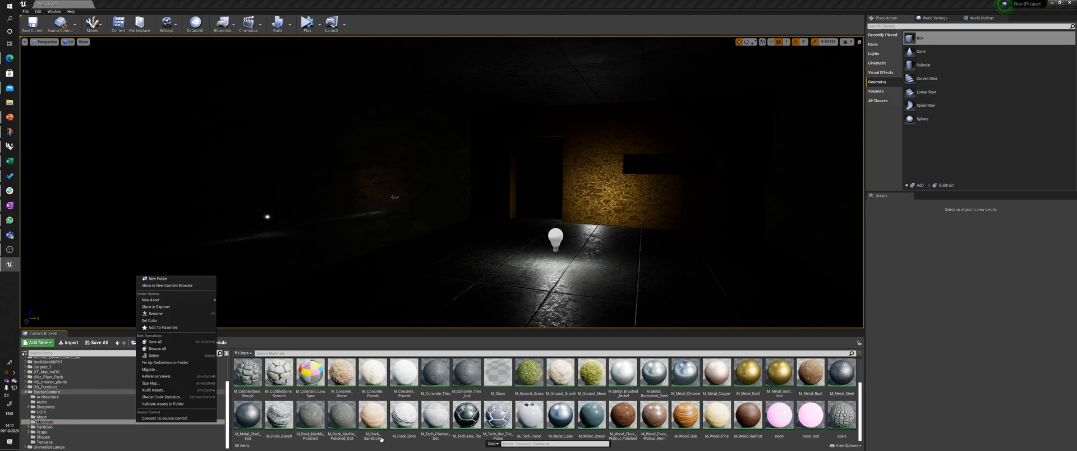
{"action": "left_click", "coordinate": [459, 446]}
{"action": "right_click", "coordinate": [460, 441]}
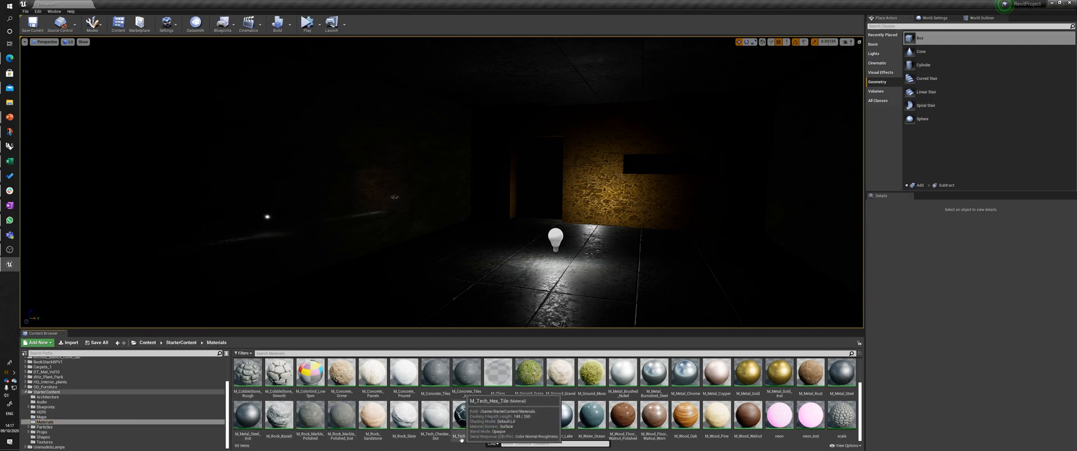
{"action": "key", "text": "Escape"}
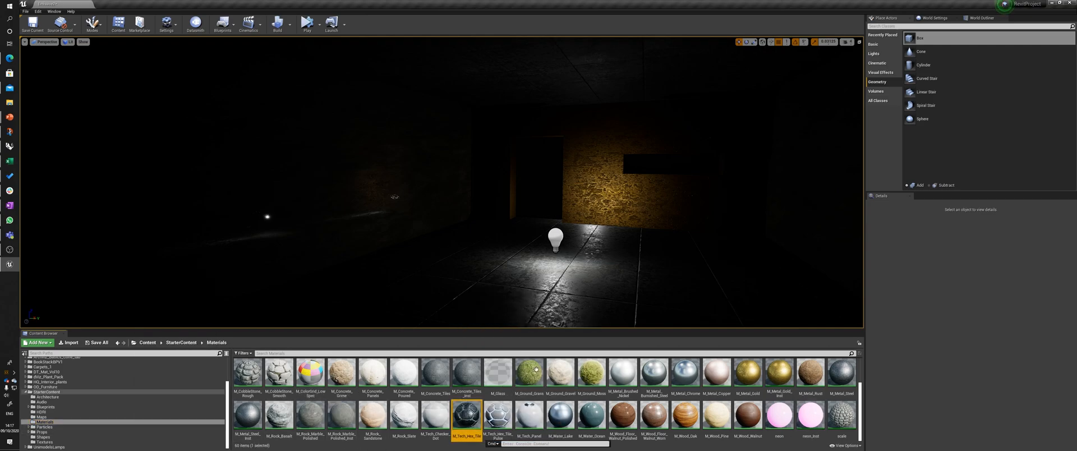
{"action": "scroll", "coordinate": [575, 414], "scroll_direction": "up", "scroll_amount": 2}
{"action": "scroll", "coordinate": [675, 387], "scroll_direction": "down", "scroll_amount": 2}
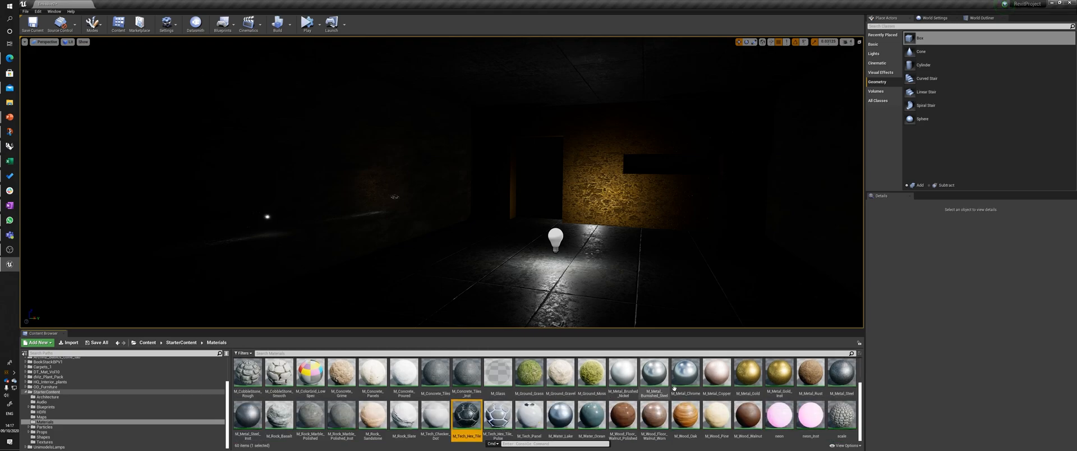
{"action": "left_click", "coordinate": [244, 353]}
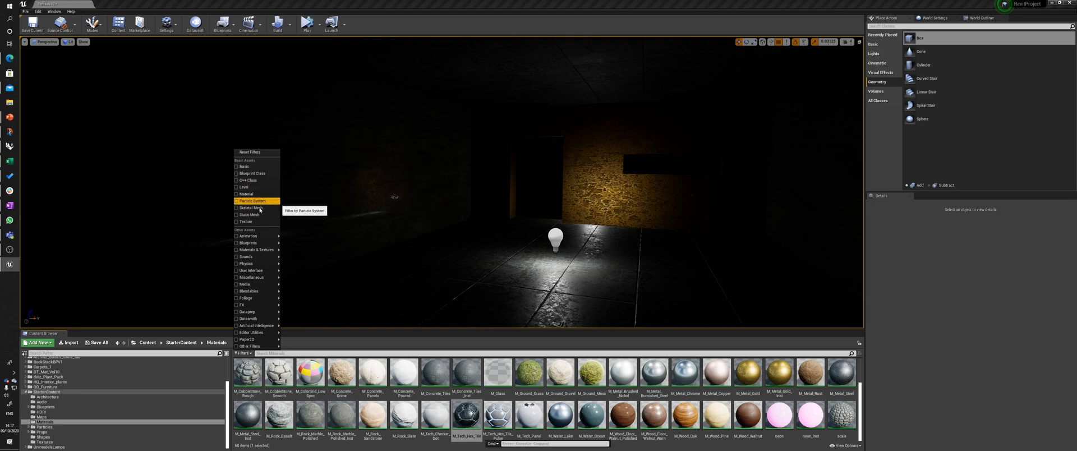
{"action": "key", "text": "Escape"}
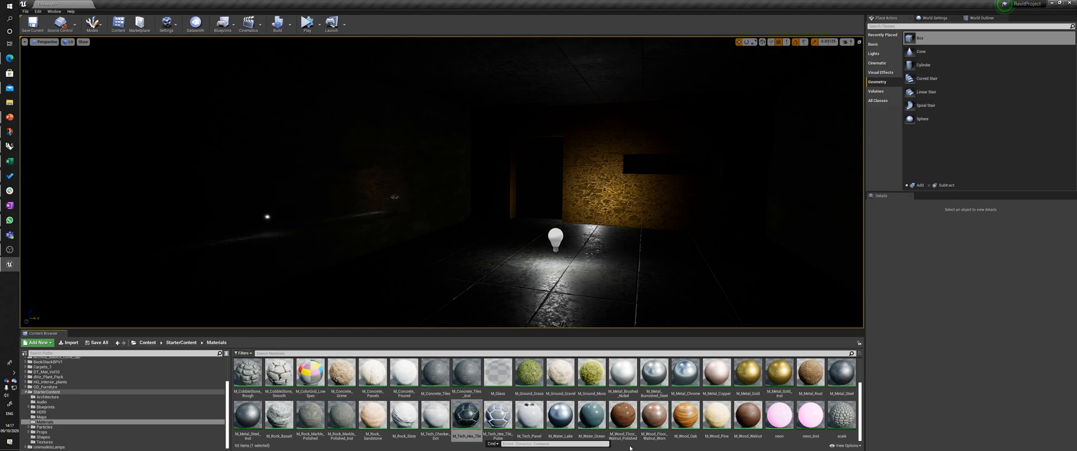
Step: Create a new material named Emissive_blue in the StarterContent Materials folder
{"action": "right_click", "coordinate": [855, 394]}
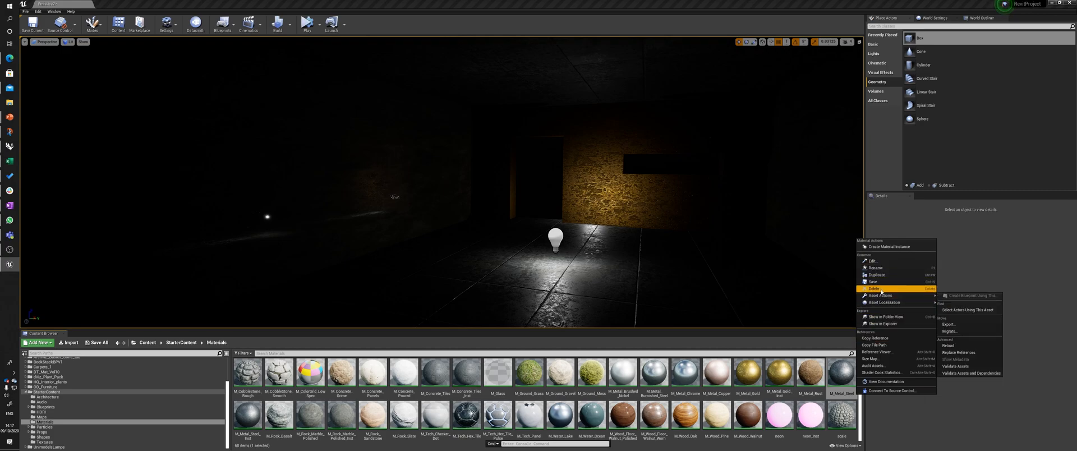
{"action": "key", "text": "Escape"}
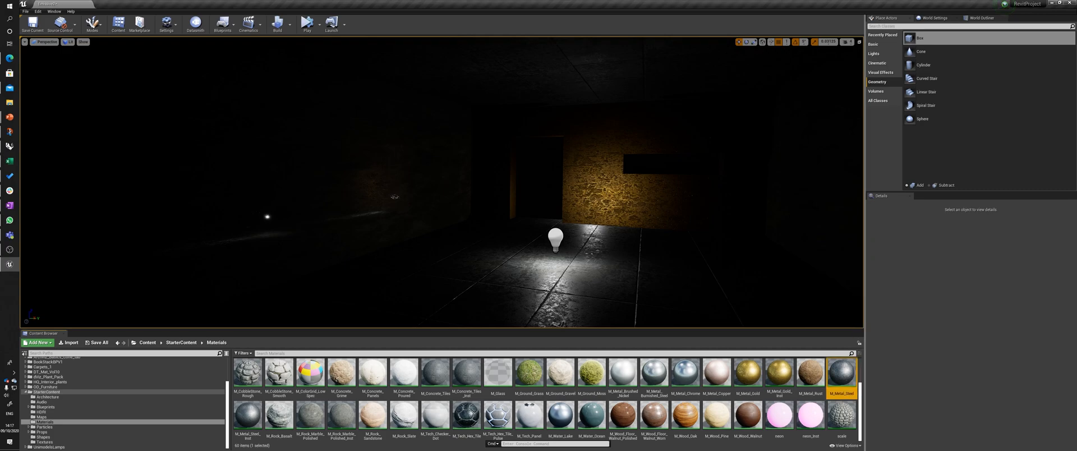
{"action": "right_click", "coordinate": [52, 422]}
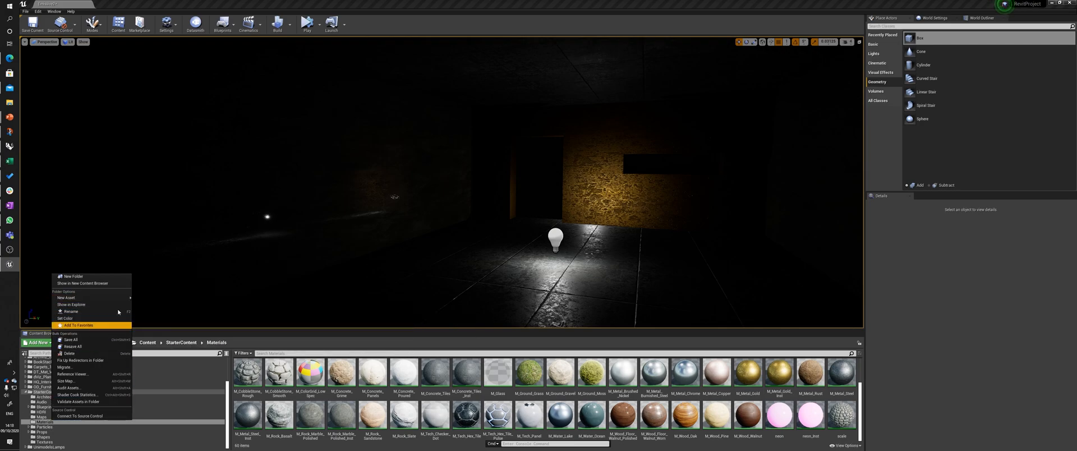
{"action": "mouse_move", "coordinate": [124, 300]}
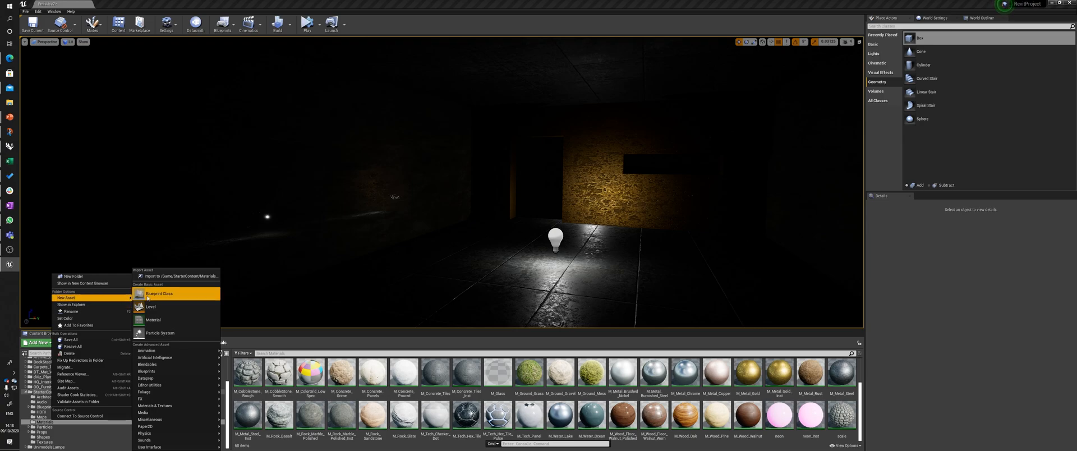
{"action": "left_click", "coordinate": [153, 319]}
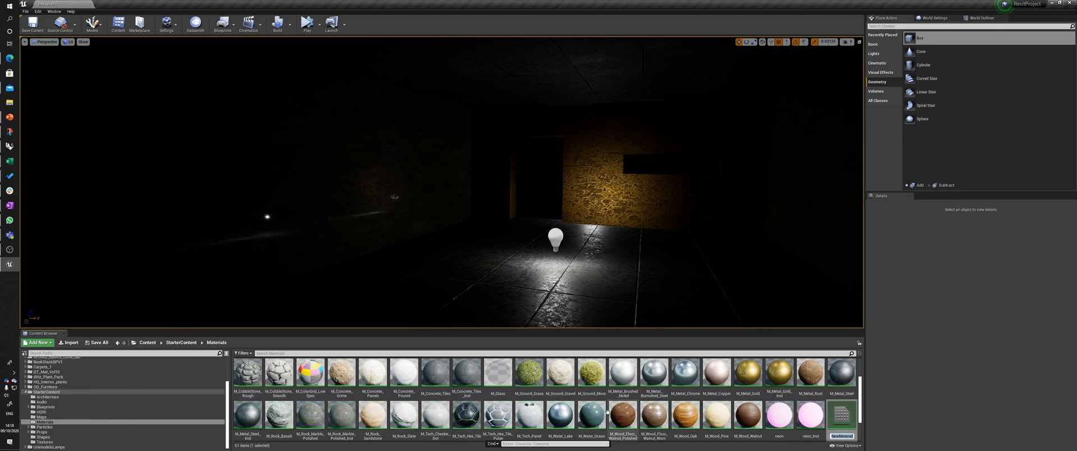
{"action": "scroll", "coordinate": [651, 405], "scroll_direction": "down", "scroll_amount": 1}
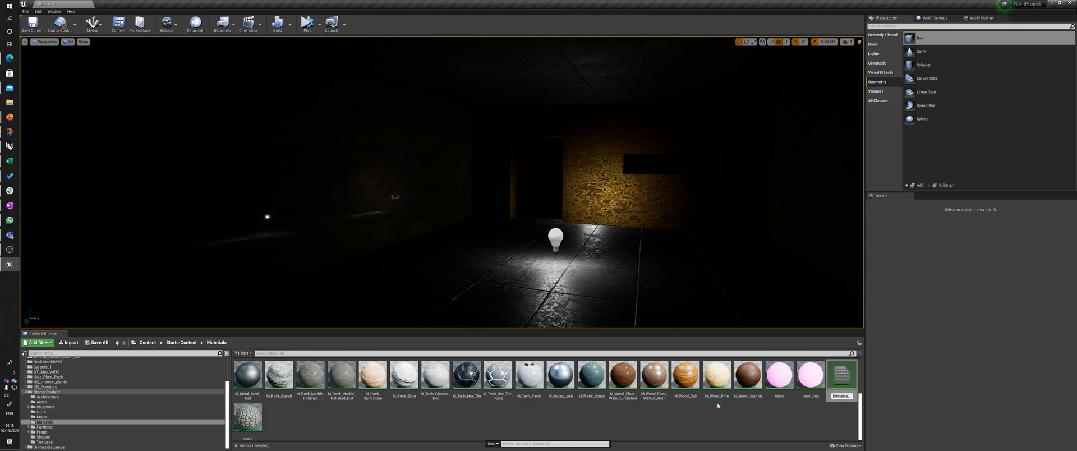
{"action": "key", "text": "Return"}
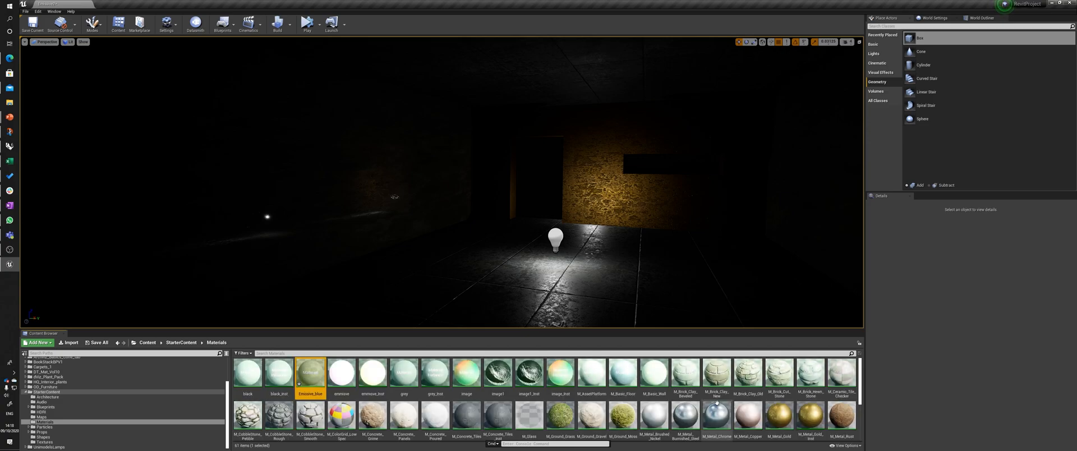
Step: Place a basic cube on the room floor beside the point light
{"action": "right_click_drag", "start_coordinate": [445, 303], "coordinate": [446, 326]}
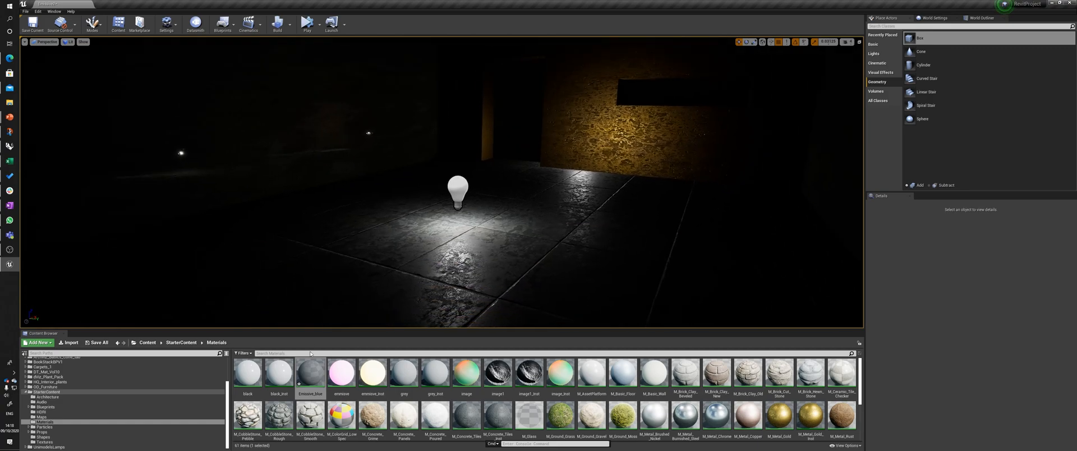
{"action": "left_click", "coordinate": [874, 44]}
{"action": "left_click_drag", "start_coordinate": [948, 115], "coordinate": [346, 179]}
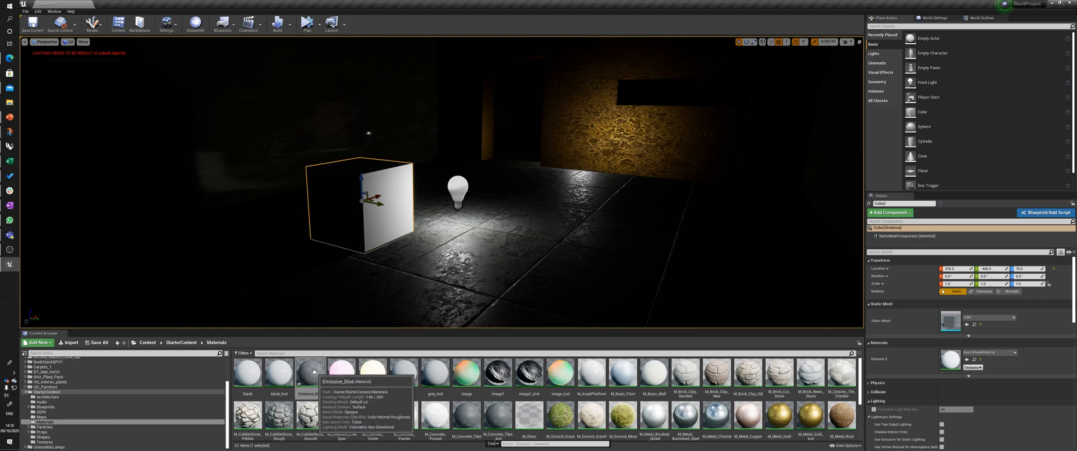
Step: Open the Emissive_blue material, add a Constant3Vector node and connect it to Base Color
{"action": "double_click", "coordinate": [308, 385]}
{"action": "right_click_drag", "start_coordinate": [673, 148], "coordinate": [726, 143]}
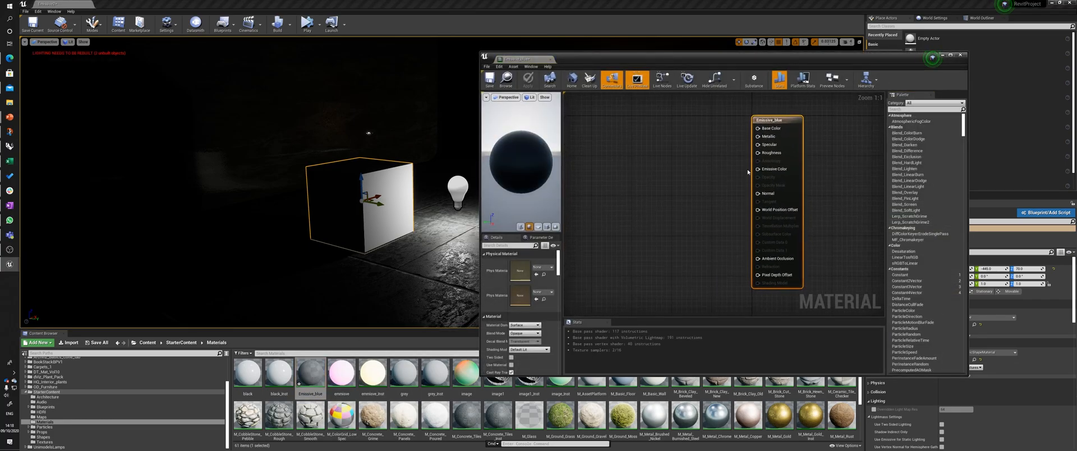
{"action": "right_click_drag", "start_coordinate": [687, 166], "coordinate": [740, 168]}
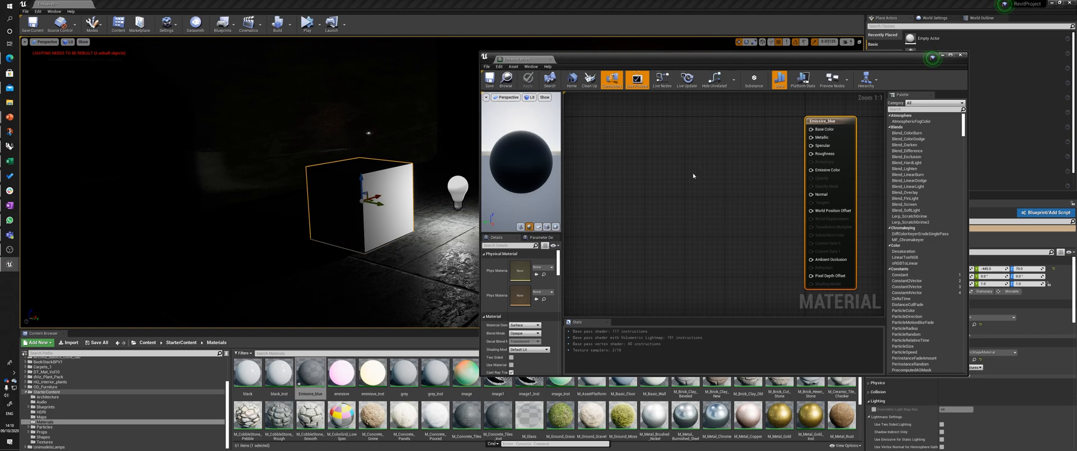
{"action": "left_click", "coordinate": [697, 152]}
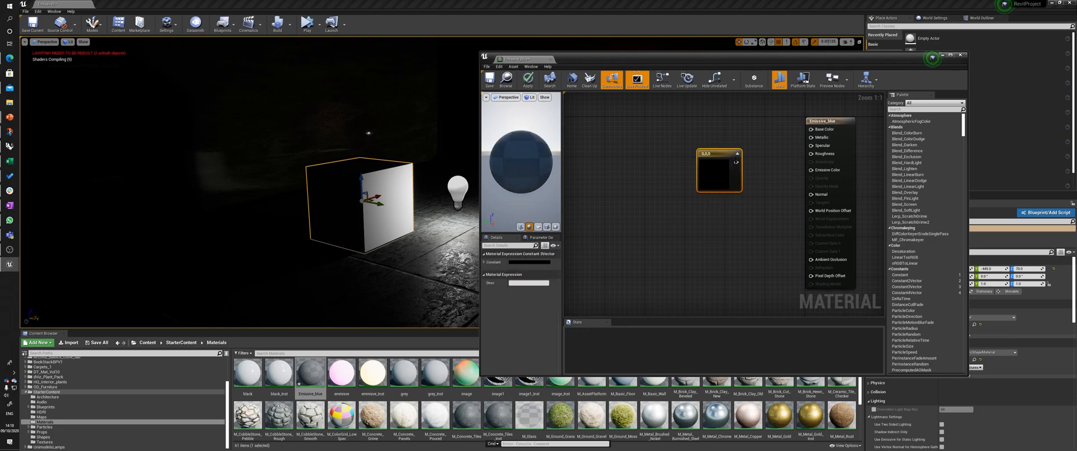
{"action": "left_click_drag", "start_coordinate": [736, 162], "coordinate": [701, 142]}
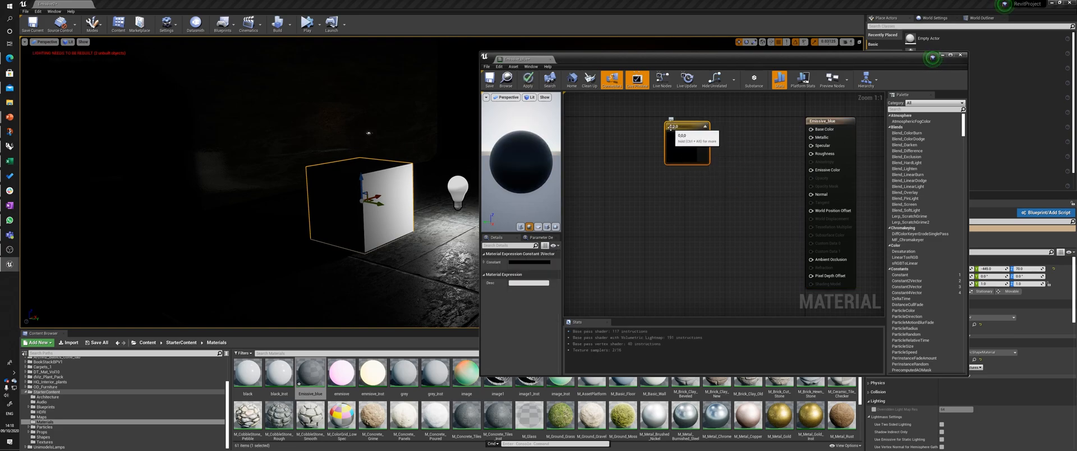
{"action": "left_click_drag", "start_coordinate": [704, 137], "coordinate": [811, 129]}
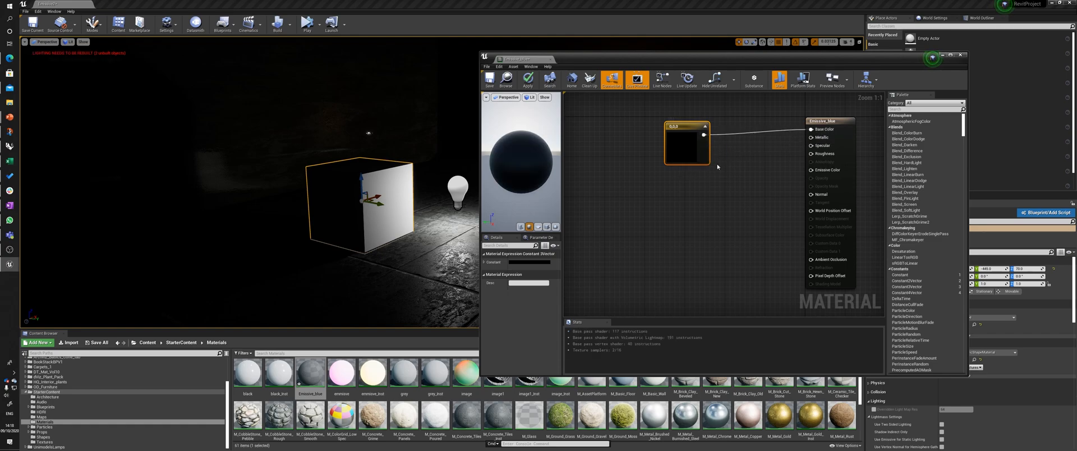
Step: Add a second Constant3Vector below the first and connect it to Emissive Color
{"action": "key", "text": "3"}
{"action": "left_click", "coordinate": [679, 191]}
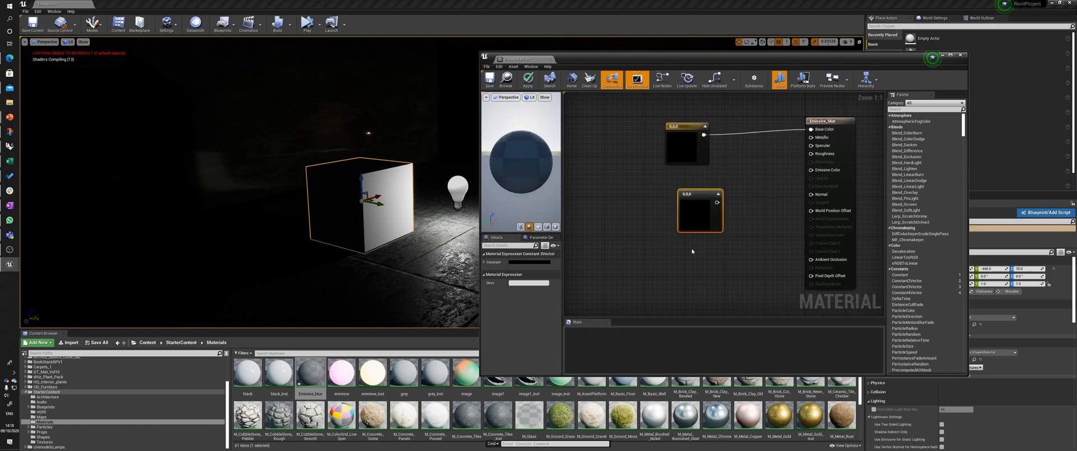
{"action": "left_click_drag", "start_coordinate": [702, 193], "coordinate": [811, 170]}
{"action": "left_click_drag", "start_coordinate": [681, 193], "coordinate": [685, 174]}
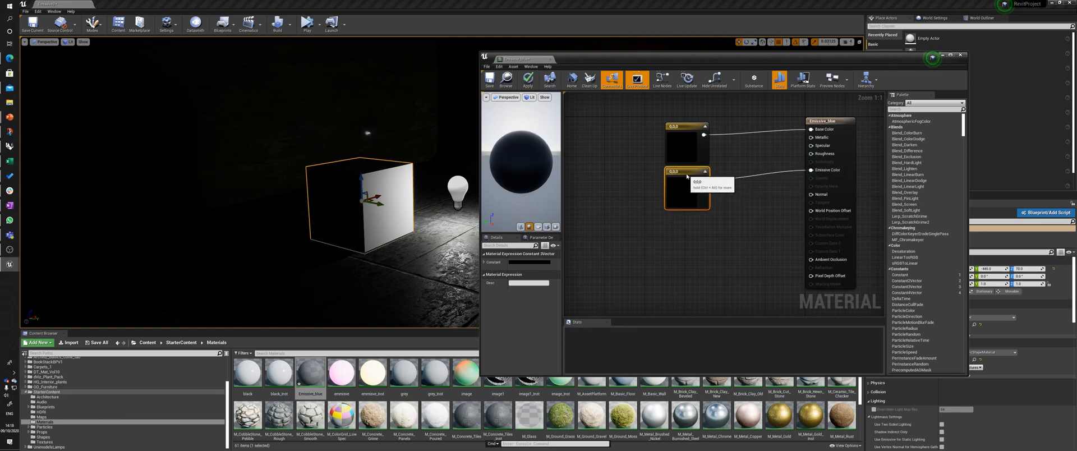
{"action": "left_click", "coordinate": [679, 238]}
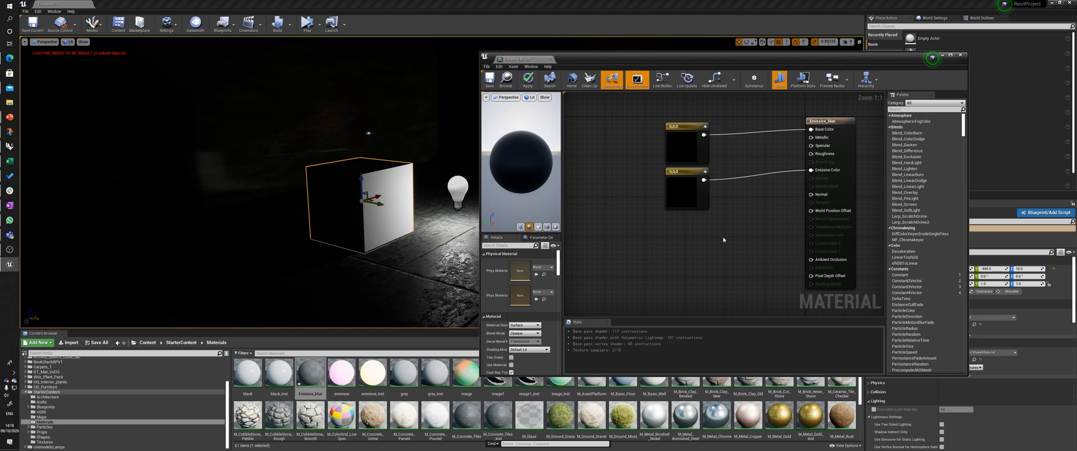
Step: Add a Constant node and convert it to a scalar parameter named boost
{"action": "key", "text": "1"}
{"action": "left_click", "coordinate": [734, 215]}
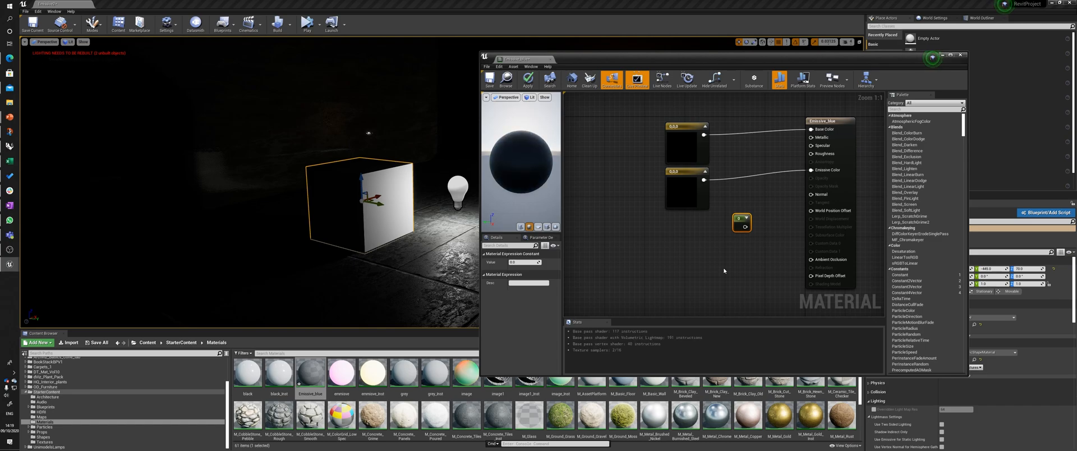
{"action": "right_click", "coordinate": [741, 222]}
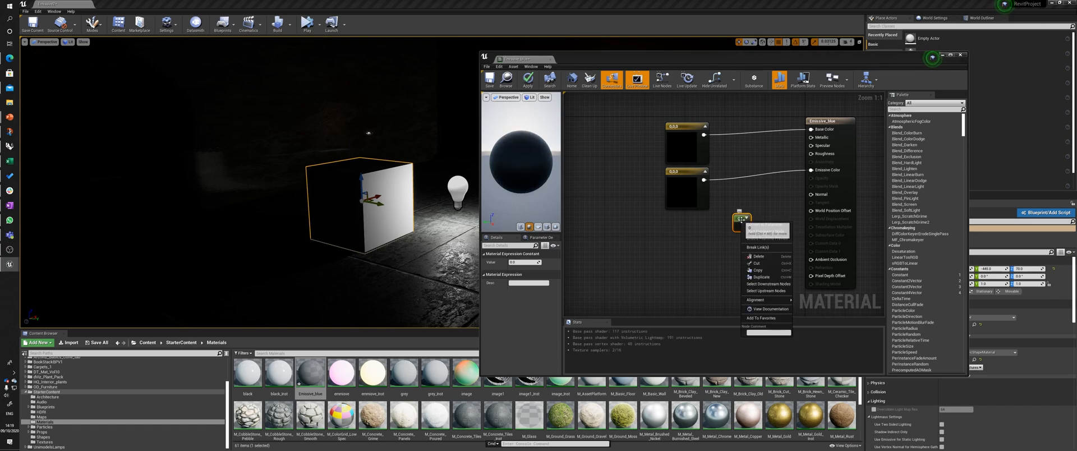
{"action": "left_click", "coordinate": [767, 225]}
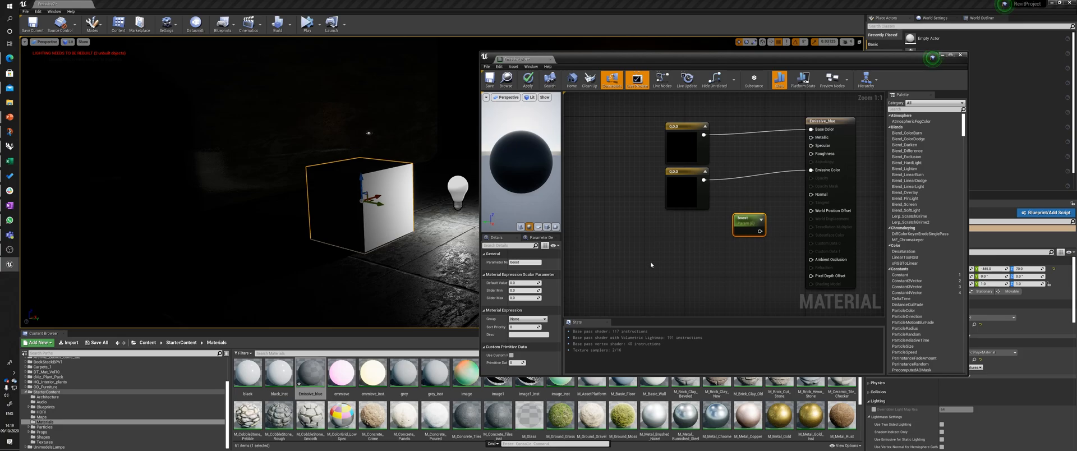
Step: Add another Constant node and convert it to a scalar parameter named rough
{"action": "left_click", "coordinate": [672, 250]}
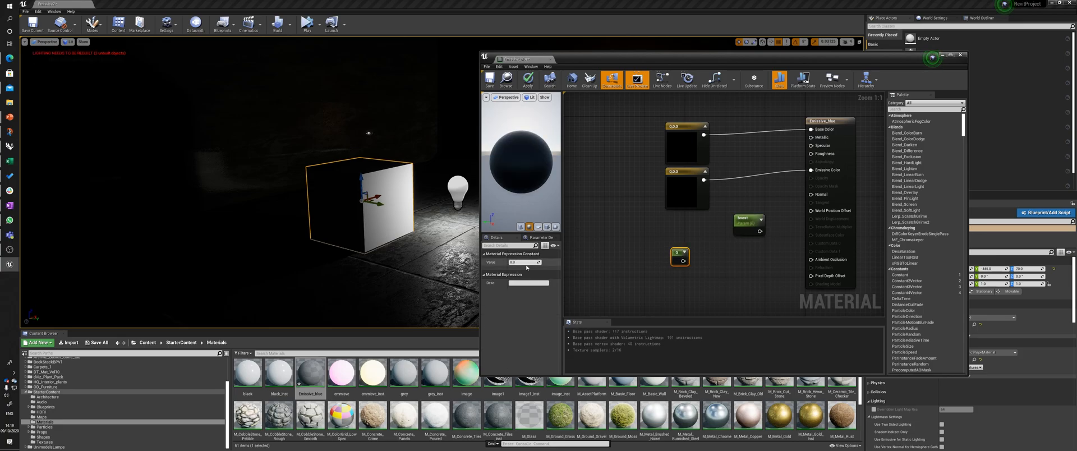
{"action": "right_click", "coordinate": [679, 256]}
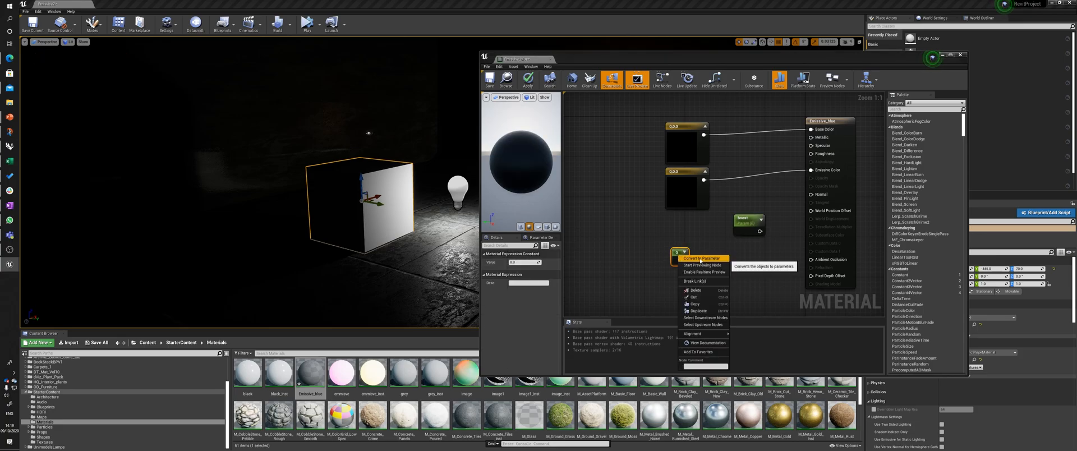
{"action": "left_click", "coordinate": [701, 263]}
{"action": "left_click", "coordinate": [521, 262]}
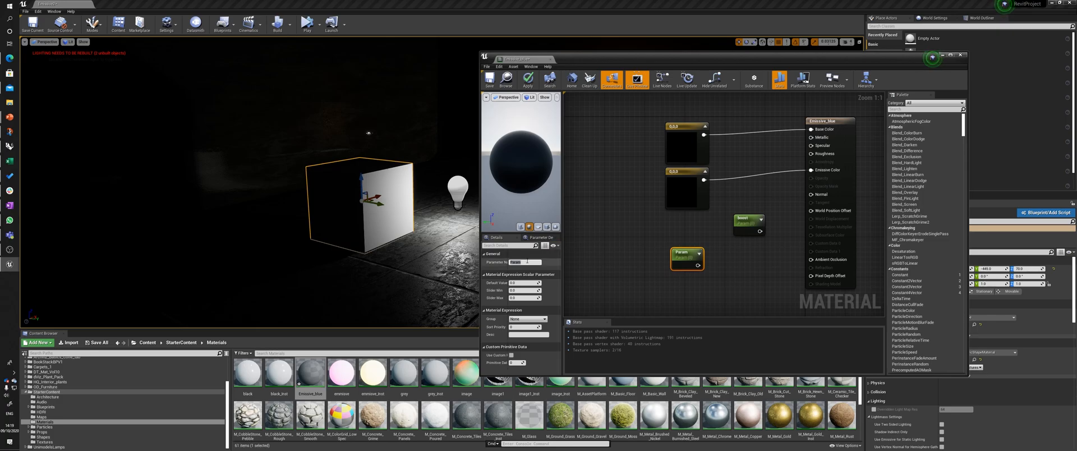
{"action": "type", "text": "rough"}
{"action": "key", "text": "Return"}
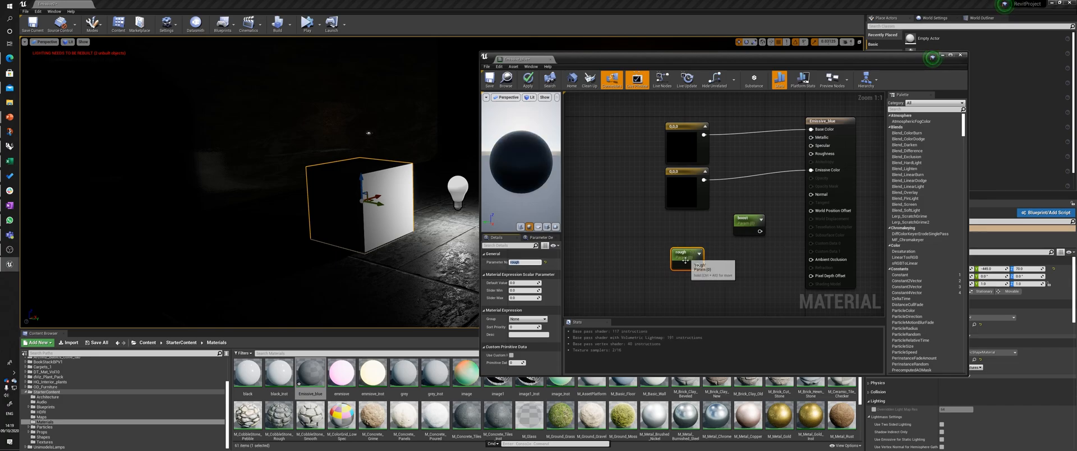
Step: Connect the rough parameter to Roughness and rearrange the rough and boost nodes
{"action": "left_click_drag", "start_coordinate": [698, 265], "coordinate": [809, 158]}
{"action": "left_click_drag", "start_coordinate": [746, 220], "coordinate": [734, 279]}
{"action": "left_click_drag", "start_coordinate": [688, 249], "coordinate": [757, 208]}
{"action": "left_click_drag", "start_coordinate": [737, 276], "coordinate": [722, 256]}
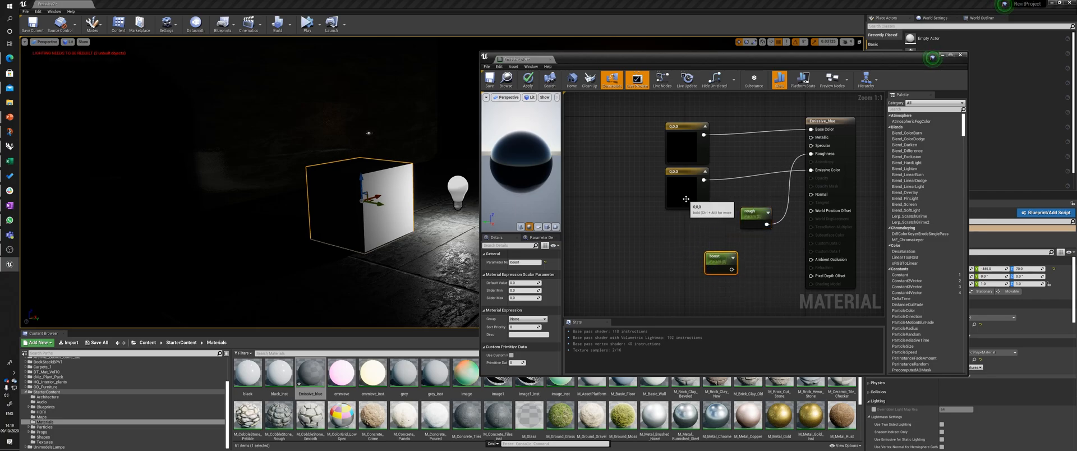
Step: Set the emissive Constant3Vector to a bright cyan-blue with saturation and value at 1.0
{"action": "left_click", "coordinate": [690, 194]}
{"action": "double_click", "coordinate": [690, 194]}
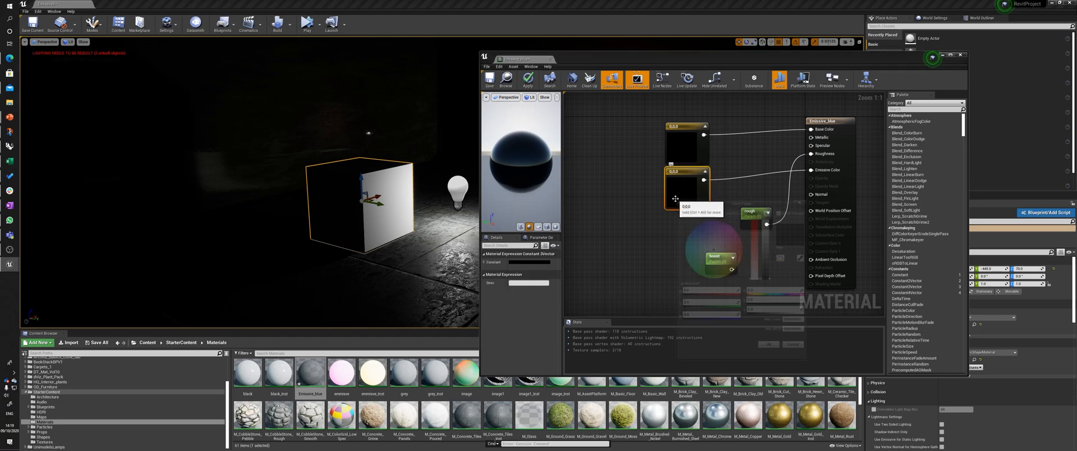
{"action": "left_click_drag", "start_coordinate": [696, 246], "coordinate": [690, 248]}
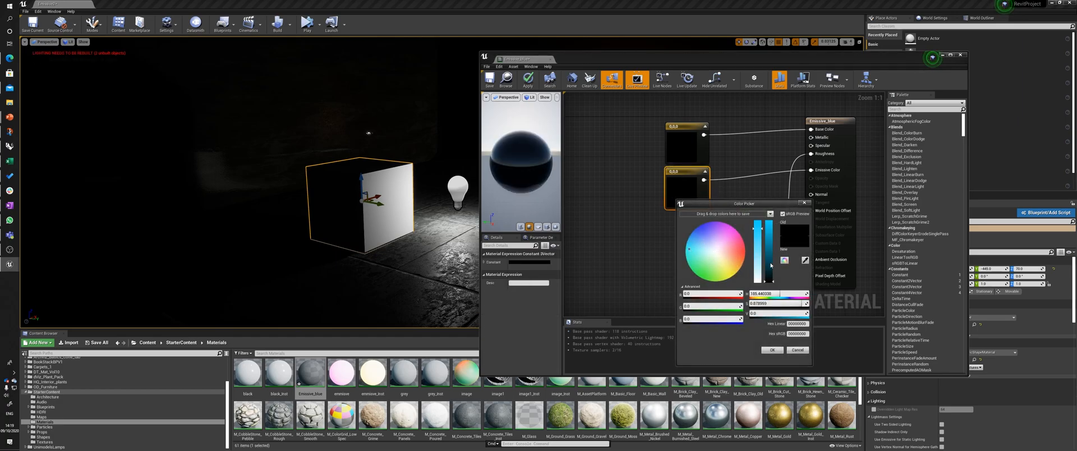
{"action": "left_click_drag", "start_coordinate": [758, 227], "coordinate": [758, 221]}
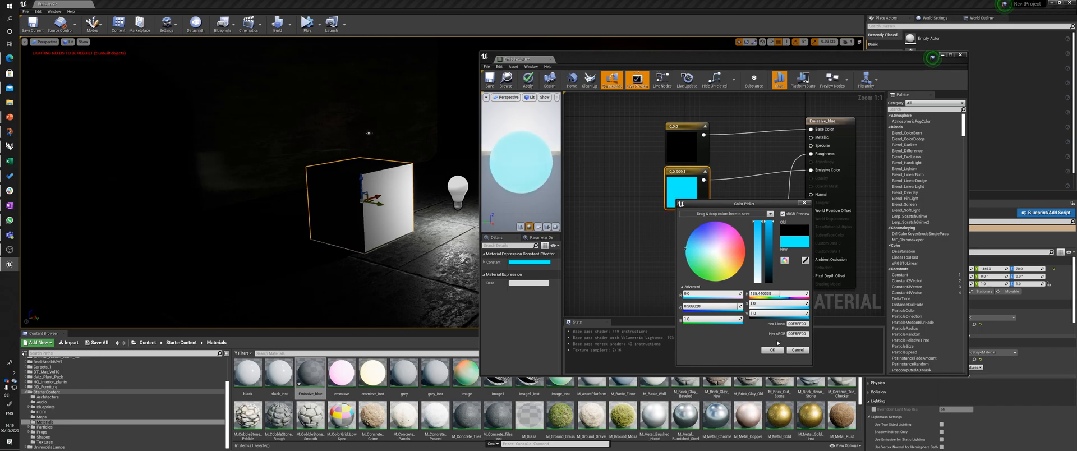
{"action": "left_click", "coordinate": [779, 349]}
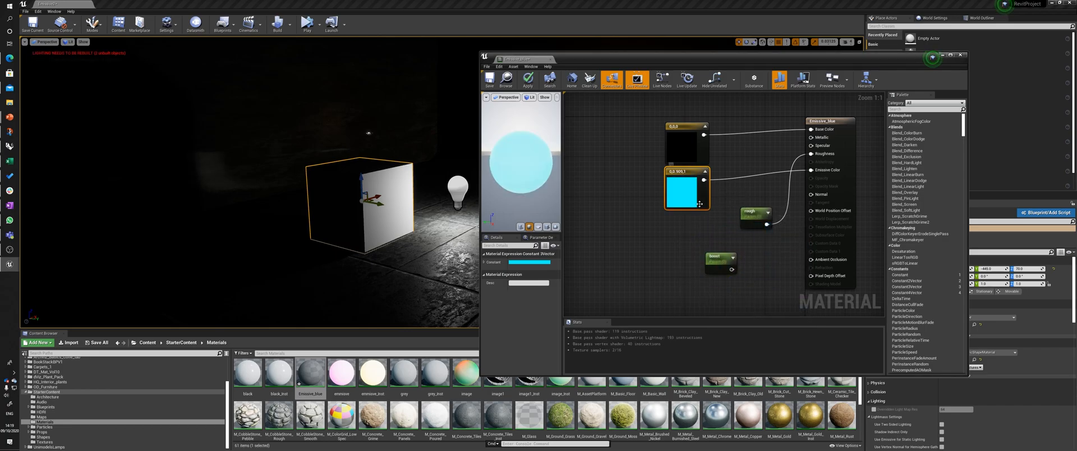
Step: Set boost's default to 1 and feed the emissive colour and boost through a new Multiply node into Emissive Color
{"action": "left_click_drag", "start_coordinate": [723, 263], "coordinate": [678, 268]}
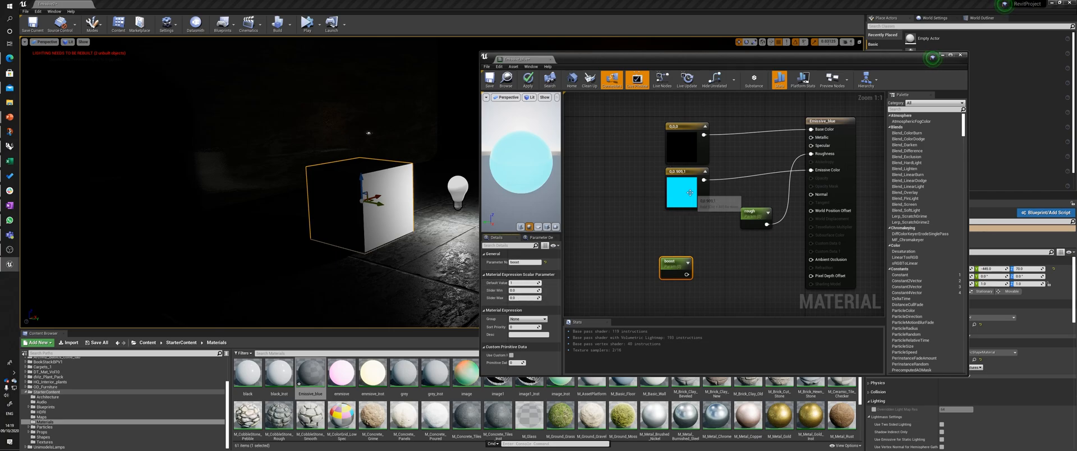
{"action": "left_click", "coordinate": [730, 273]}
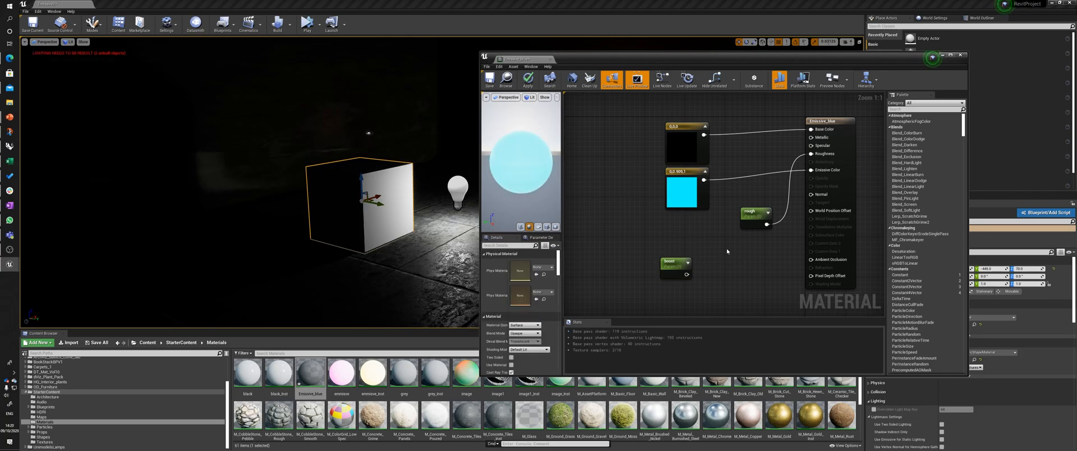
{"action": "left_click", "coordinate": [730, 247]}
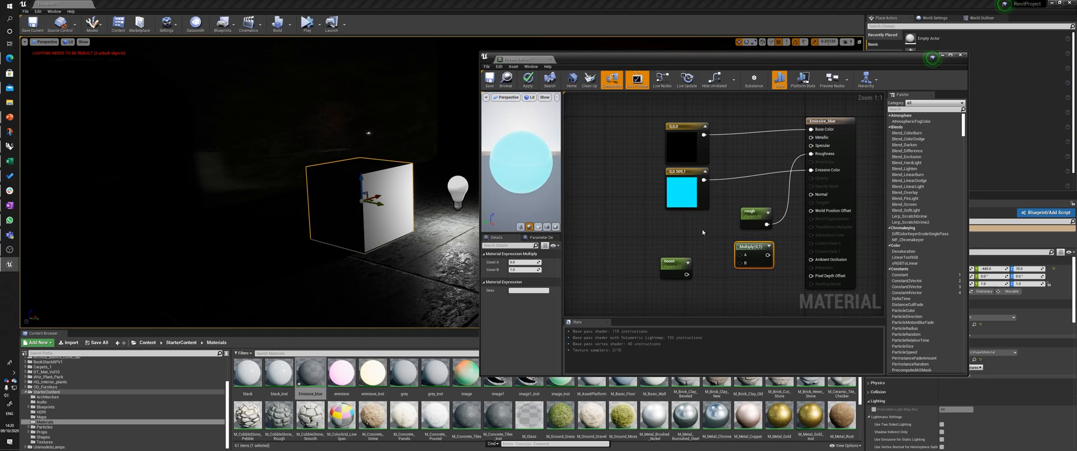
{"action": "left_click_drag", "start_coordinate": [704, 179], "coordinate": [738, 252]}
{"action": "key", "text": "Escape"}
{"action": "left_click_drag", "start_coordinate": [704, 180], "coordinate": [739, 259]}
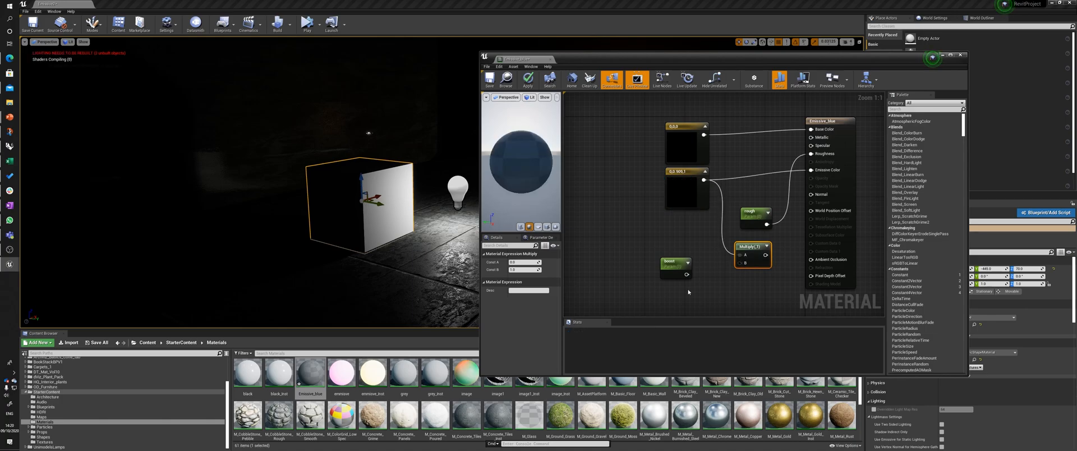
{"action": "left_click_drag", "start_coordinate": [685, 278], "coordinate": [811, 170]}
Step: Move the rough parameter beside the Roughness input, set its default value to 0.5 and save the material
{"action": "left_click_drag", "start_coordinate": [756, 218], "coordinate": [755, 157]}
{"action": "left_click", "coordinate": [533, 283]}
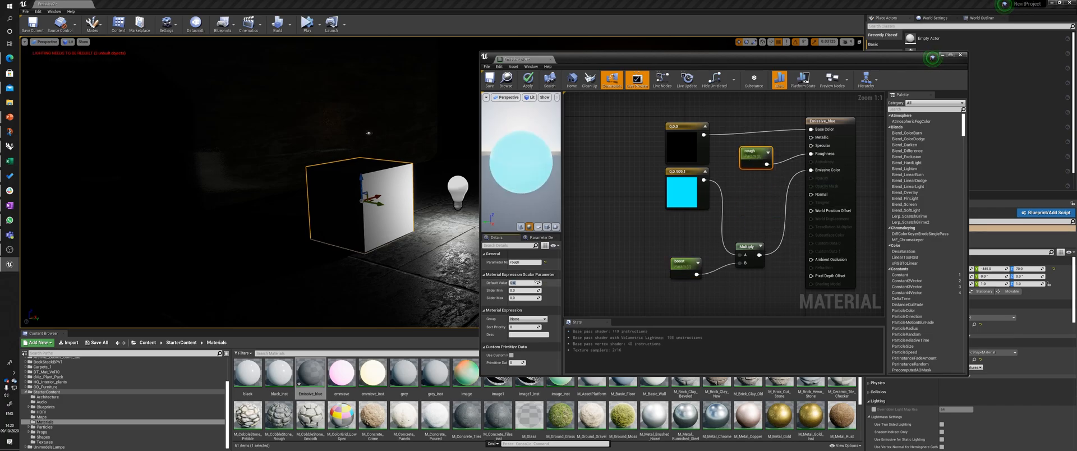
{"action": "type", "text": "0.5"}
{"action": "key", "text": "Return"}
{"action": "left_click", "coordinate": [489, 80]}
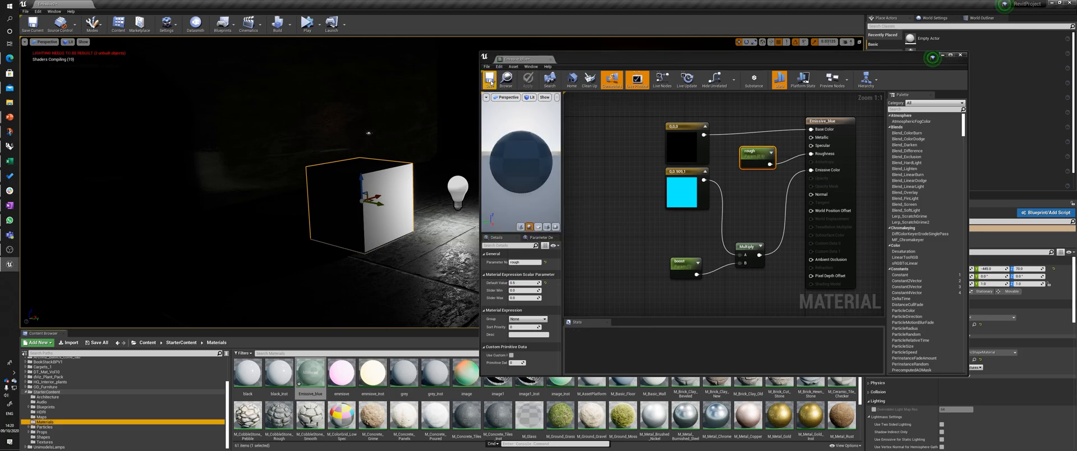
Step: Change the base colour Constant3Vector to a pale cyan with saturation about 0.35, and save and apply the material
{"action": "left_click", "coordinate": [673, 140]}
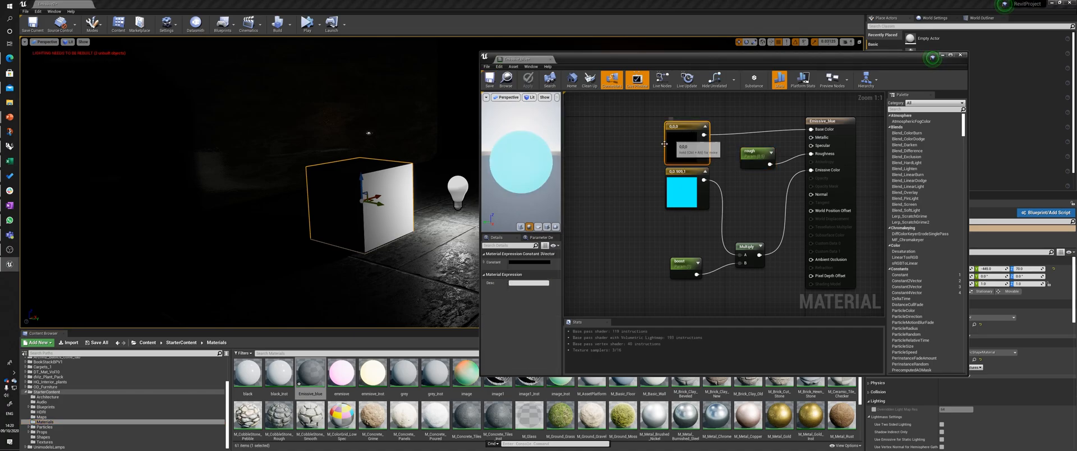
{"action": "left_click_drag", "start_coordinate": [696, 148], "coordinate": [694, 138]}
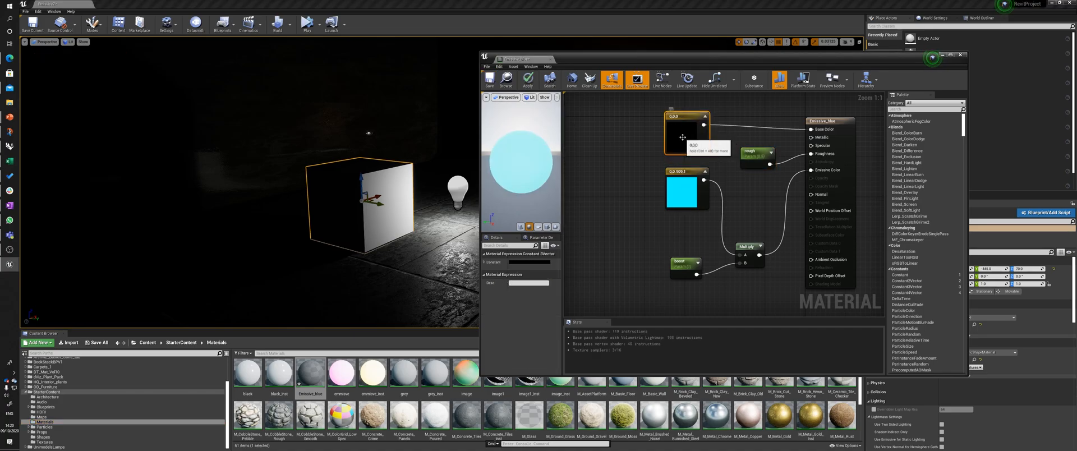
{"action": "double_click", "coordinate": [693, 138]}
{"action": "left_click_drag", "start_coordinate": [779, 169], "coordinate": [779, 160]}
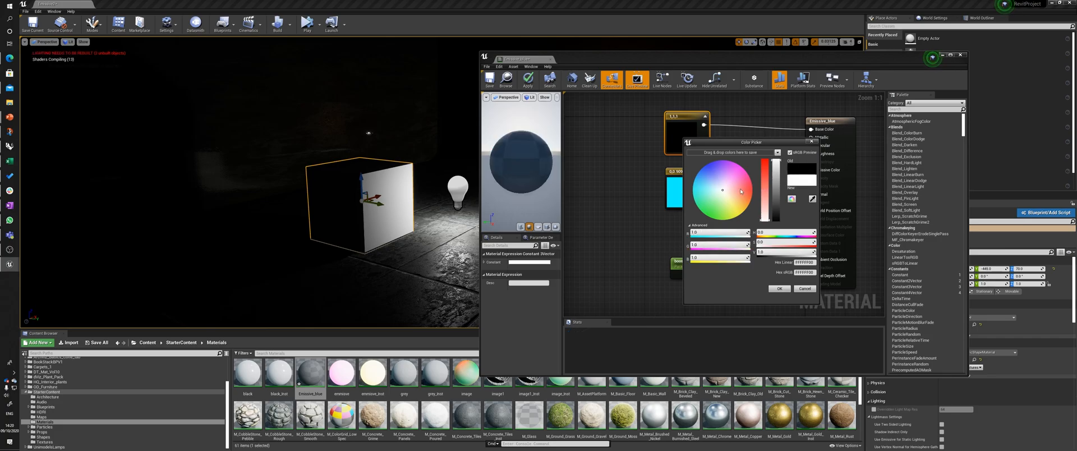
{"action": "left_click", "coordinate": [704, 189]}
{"action": "left_click", "coordinate": [695, 190]}
{"action": "left_click_drag", "start_coordinate": [767, 212], "coordinate": [767, 205]}
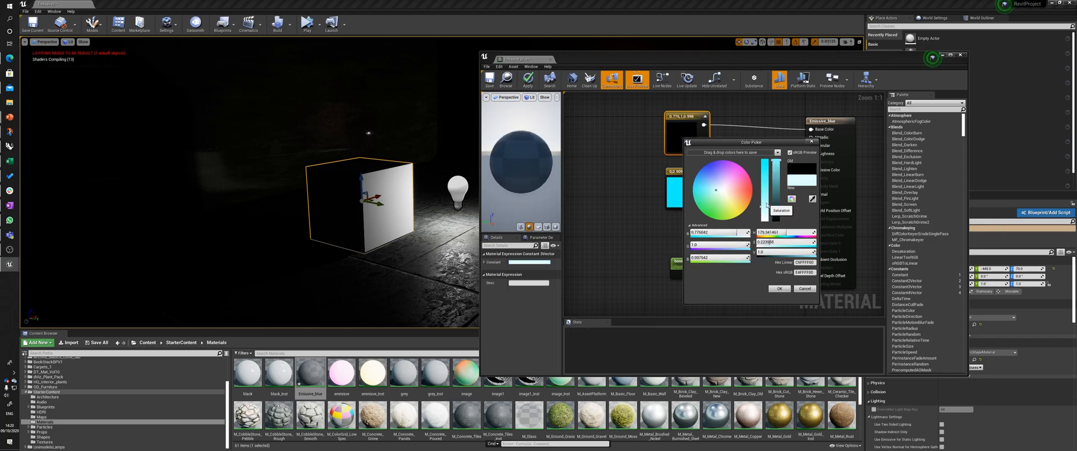
{"action": "left_click", "coordinate": [766, 200]}
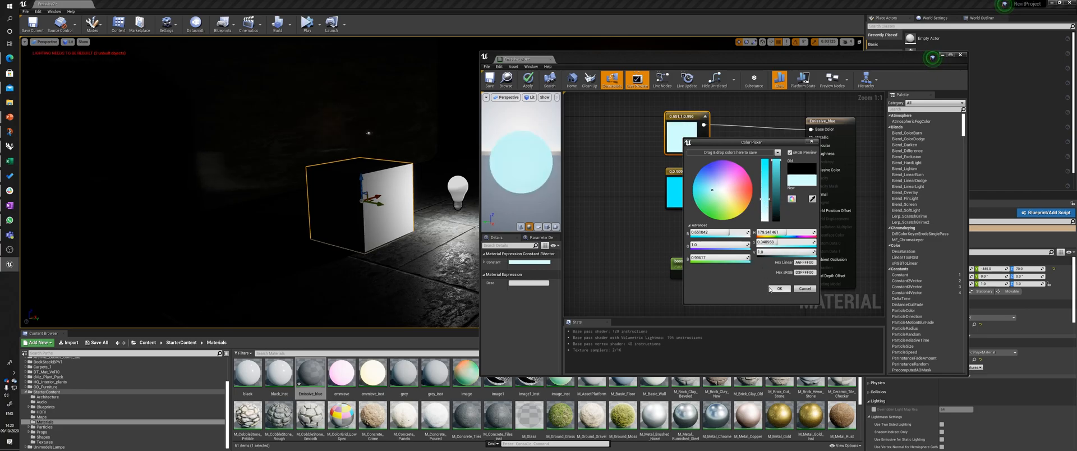
{"action": "left_click", "coordinate": [779, 288]}
{"action": "left_click", "coordinate": [490, 79]}
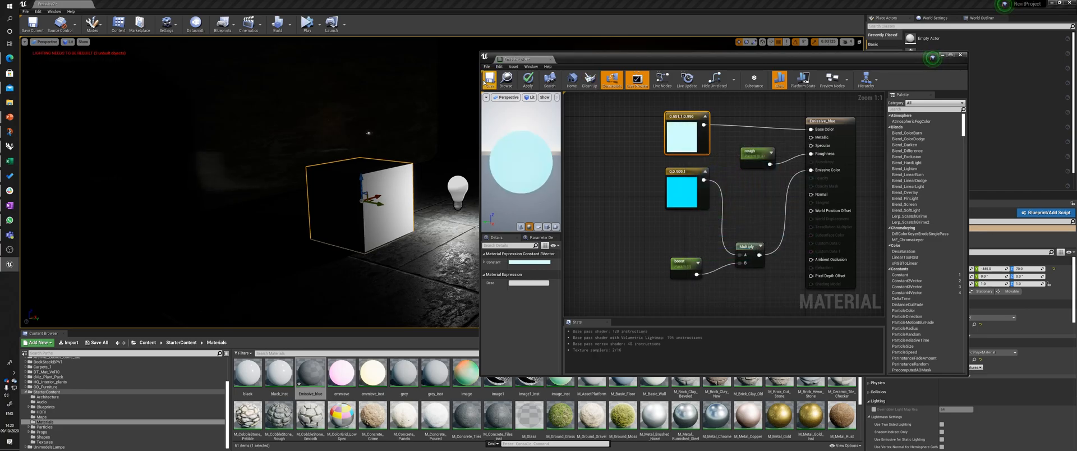
{"action": "left_click", "coordinate": [533, 81]}
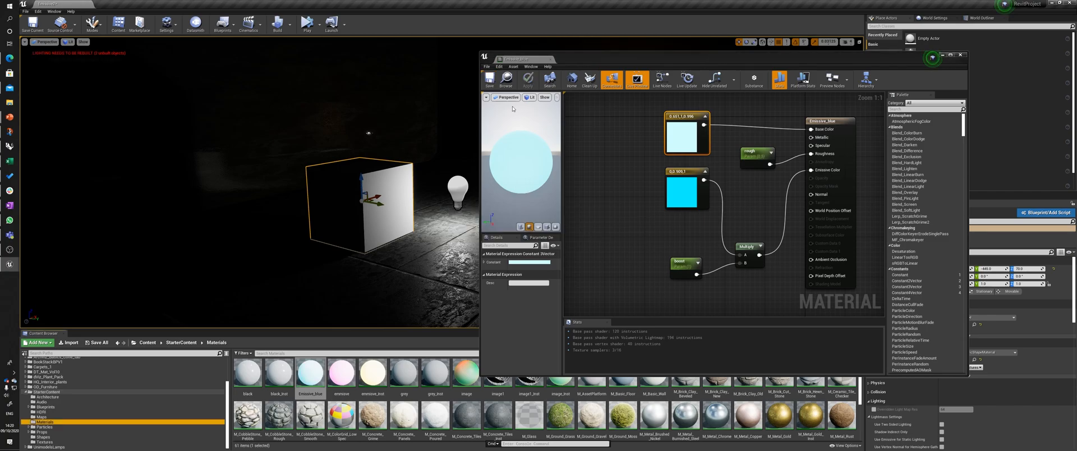
Step: Close the material editor and assign the Emissive_blue material to the cube in the room
{"action": "left_click_drag", "start_coordinate": [830, 61], "coordinate": [747, 66]}
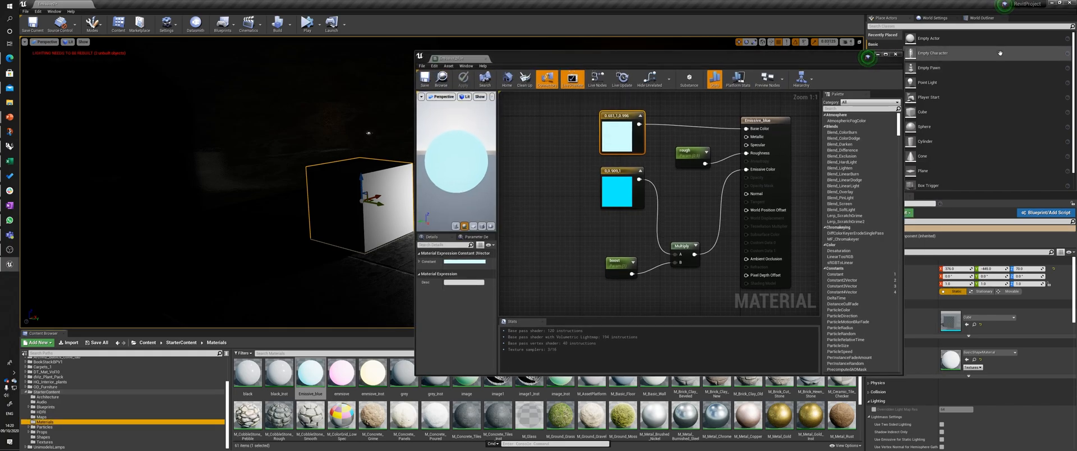
{"action": "left_click", "coordinate": [890, 45]}
{"action": "left_click_drag", "start_coordinate": [310, 373], "coordinate": [359, 213]}
Step: Delete the point light beside the blue cube
{"action": "right_click_drag", "start_coordinate": [408, 245], "coordinate": [264, 219]}
{"action": "left_click", "coordinate": [279, 182]}
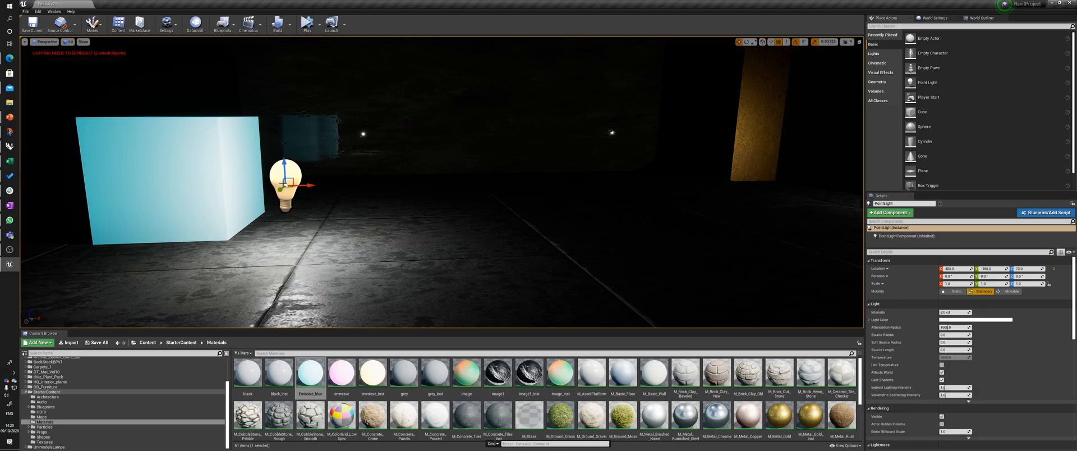
{"action": "key", "text": "Delete"}
Step: Build the level's lighting and close the map check message log
{"action": "right_click_drag", "start_coordinate": [284, 179], "coordinate": [321, 149]}
{"action": "left_click", "coordinate": [278, 24]}
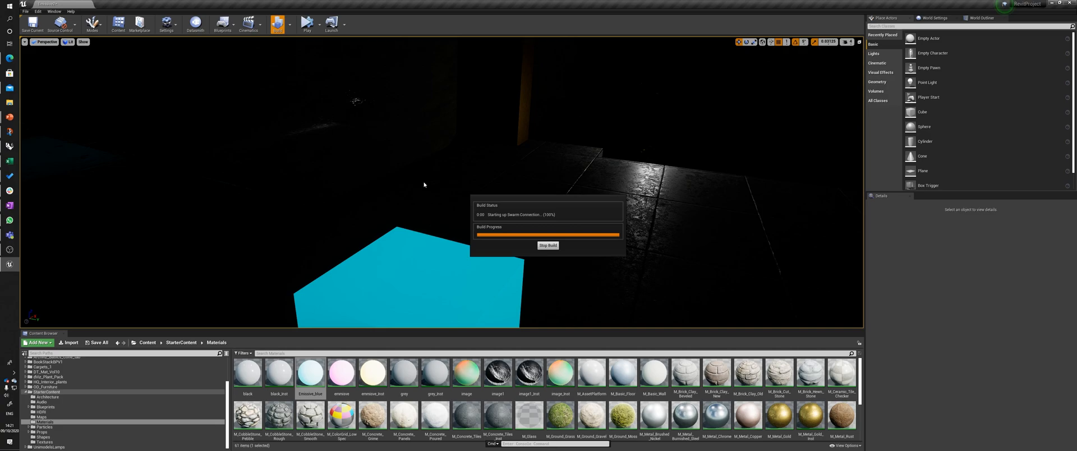
{"action": "right_click", "coordinate": [385, 185]}
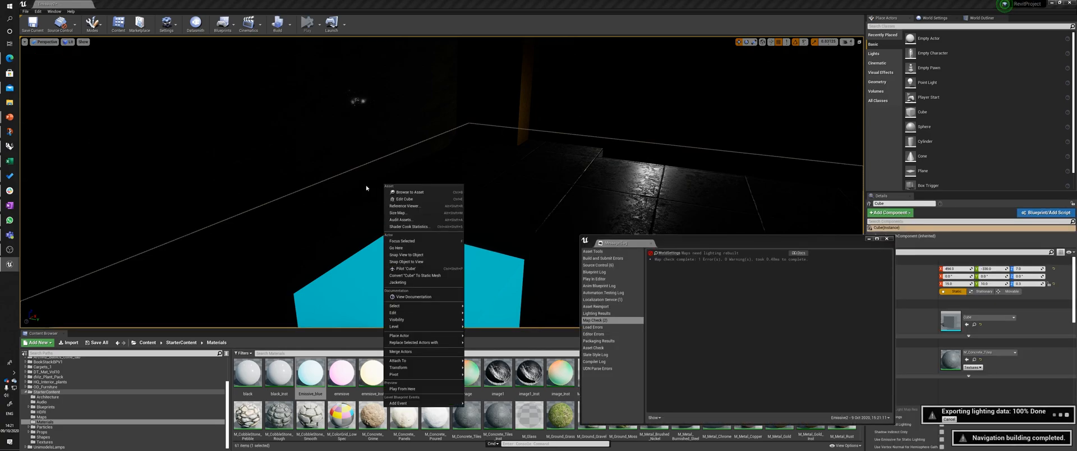
{"action": "key", "text": "Escape"}
{"action": "right_click_drag", "start_coordinate": [544, 113], "coordinate": [545, 116]}
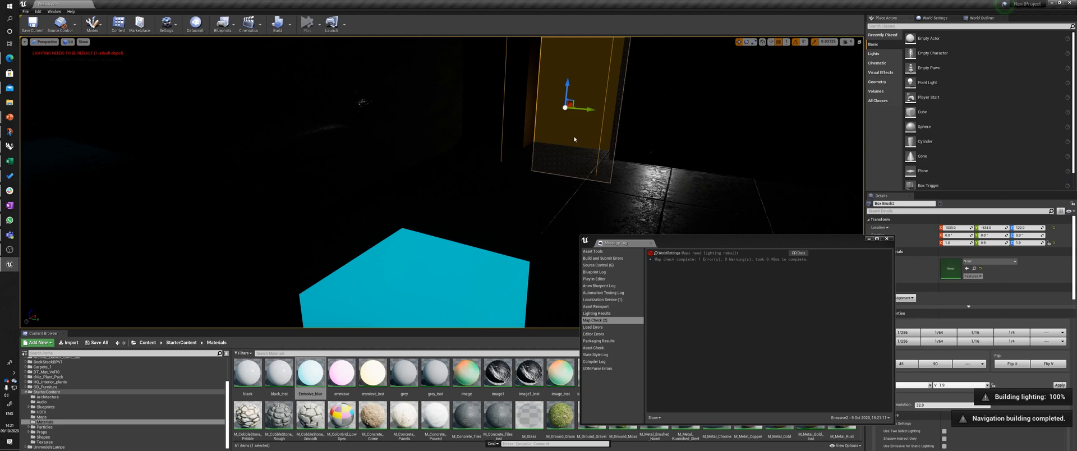
{"action": "mouse_move", "coordinate": [545, 163]}
{"action": "right_mouse_down"}
{"action": "mouse_move", "coordinate": [554, 152]}
{"action": "mouse_move", "coordinate": [536, 154]}
{"action": "right_mouse_up"}
{"action": "key", "text": "s"}
{"action": "key", "text": "Escape"}
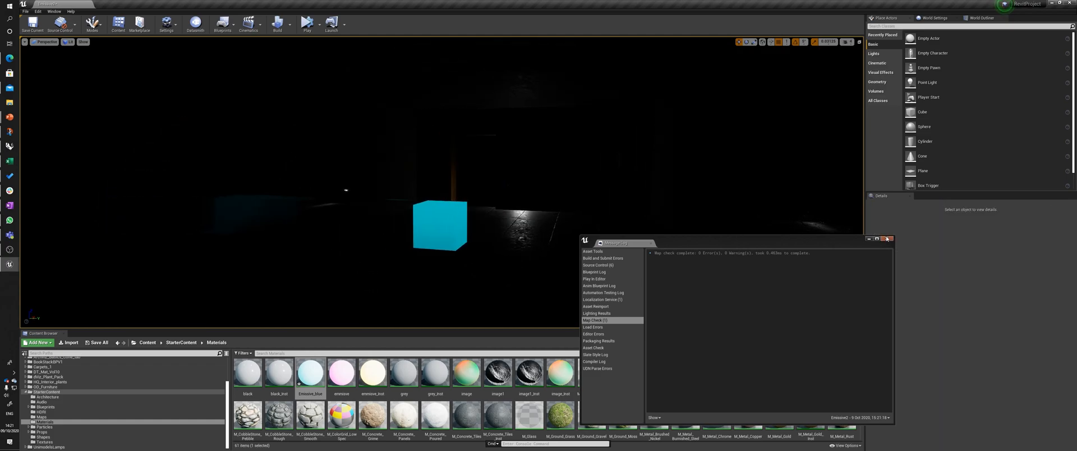
{"action": "left_click", "coordinate": [887, 239]}
Step: Enable Use Emissive for Static Lighting on the blue cube, rebuild the lighting and inspect the cube up close
{"action": "left_click", "coordinate": [464, 230]}
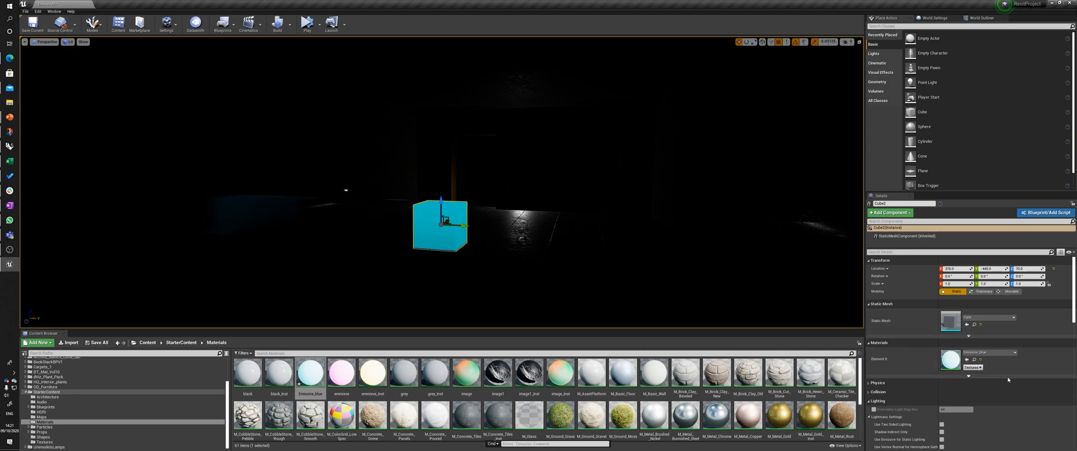
{"action": "scroll", "coordinate": [957, 309], "scroll_direction": "down", "scroll_amount": 4}
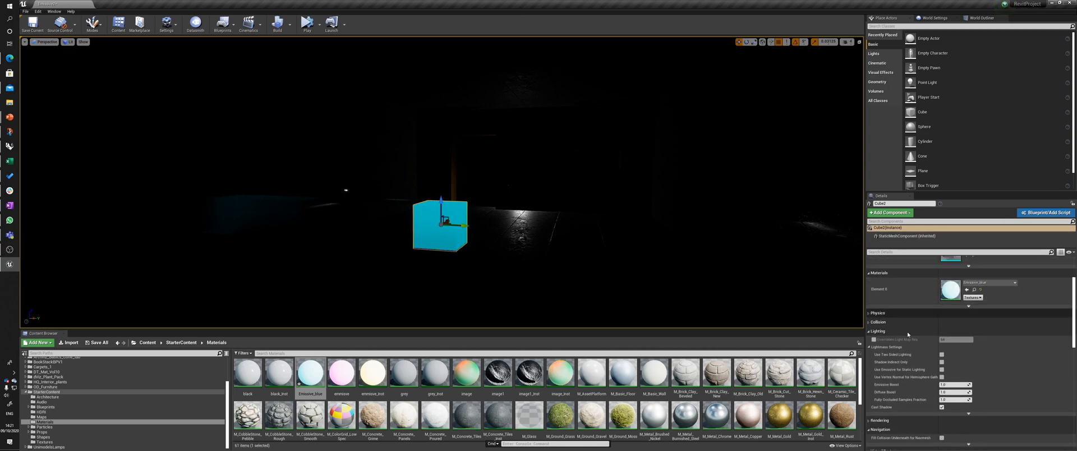
{"action": "left_click", "coordinate": [869, 331]}
{"action": "left_click", "coordinate": [869, 332]}
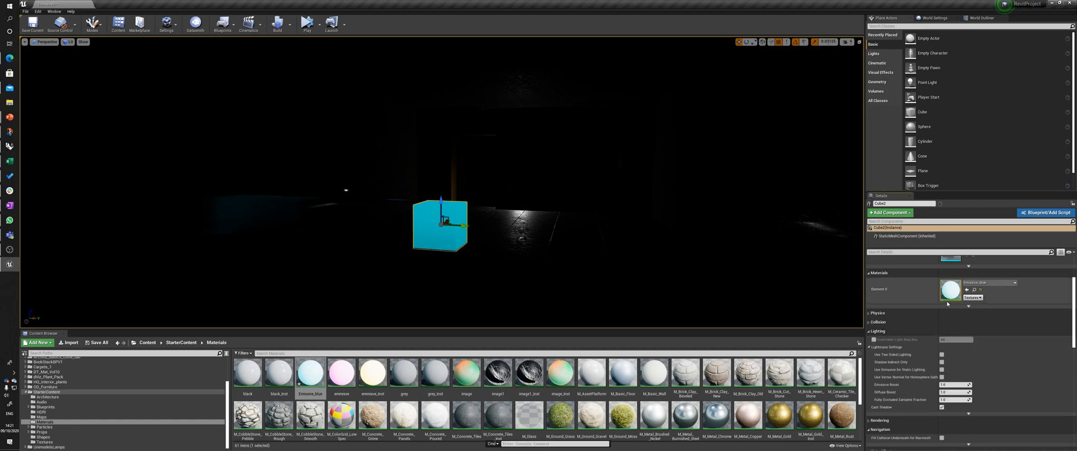
{"action": "left_click", "coordinate": [941, 370]}
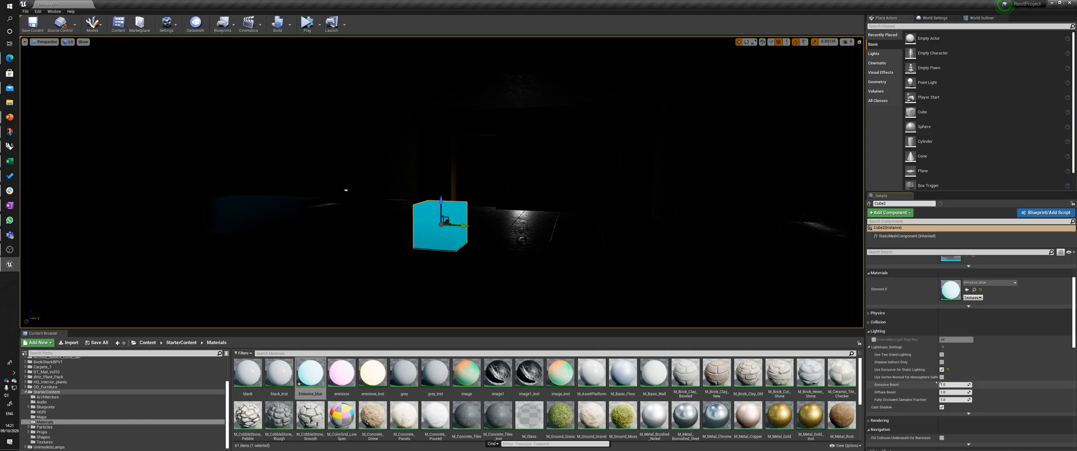
{"action": "left_click", "coordinate": [276, 24]}
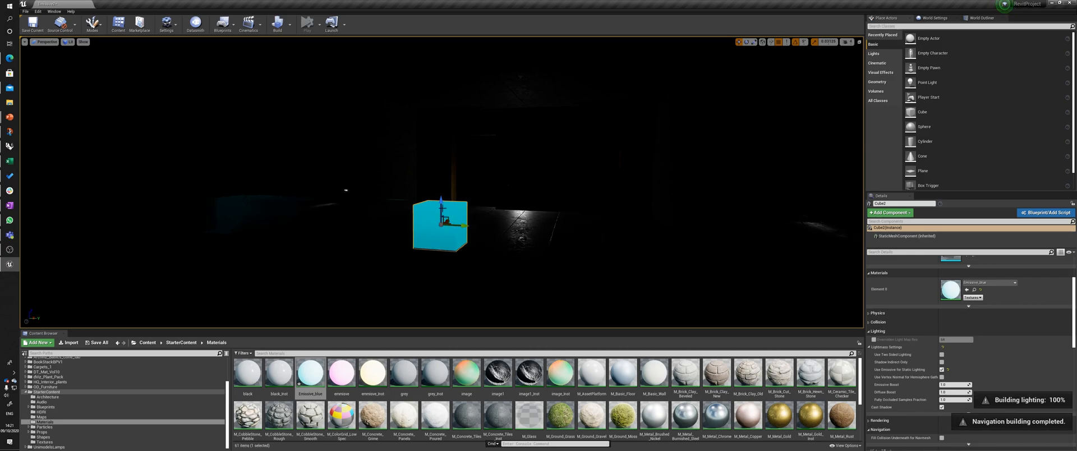
{"action": "left_click", "coordinate": [465, 174]}
{"action": "right_click_drag", "start_coordinate": [465, 174], "coordinate": [256, 157]}
{"action": "key", "text": "w"}
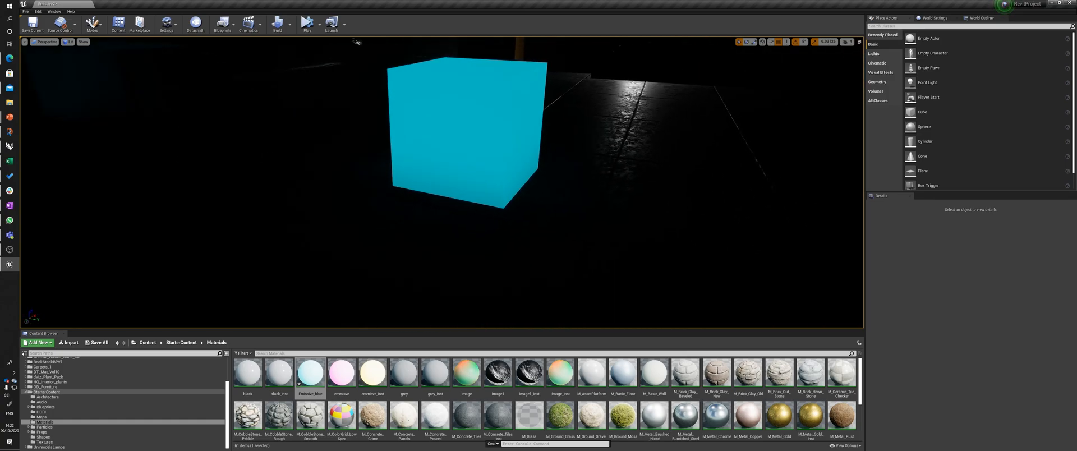
{"action": "right_click_drag", "start_coordinate": [260, 314], "coordinate": [274, 297]}
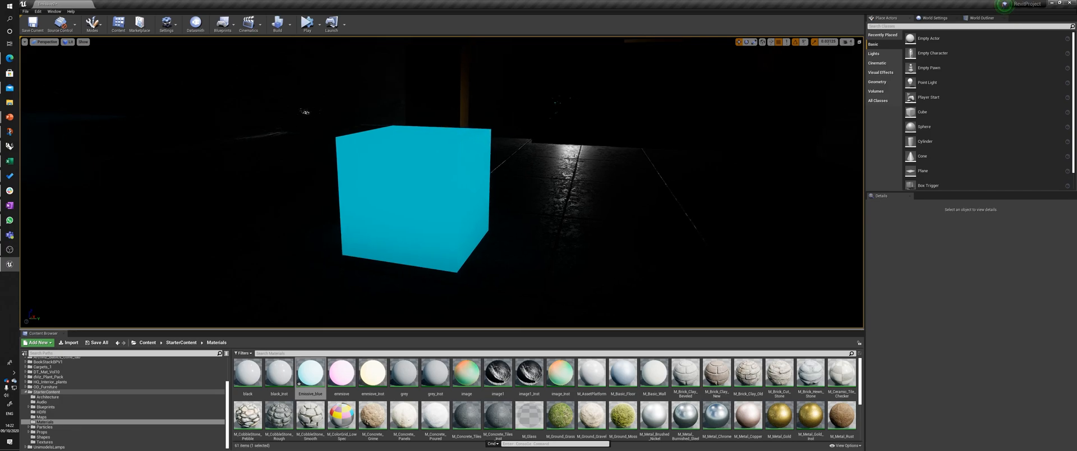
Step: Create a material instance from Emissive_blue, keeping the suggested name
{"action": "left_click", "coordinate": [415, 185]}
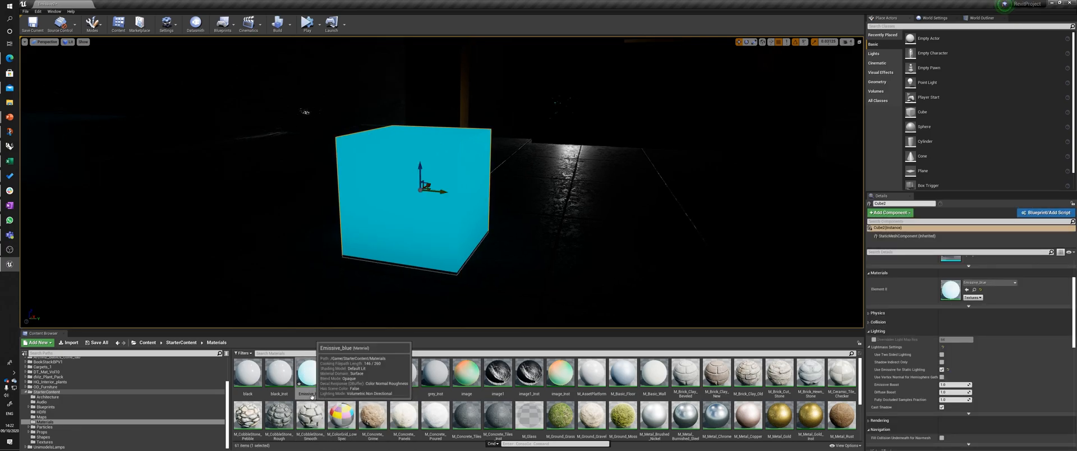
{"action": "right_click", "coordinate": [312, 381]}
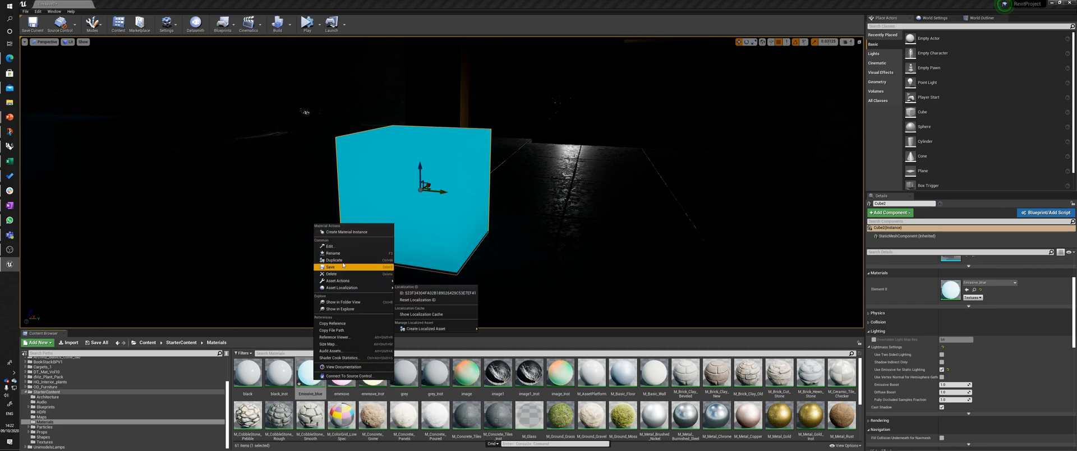
{"action": "left_click", "coordinate": [352, 231]}
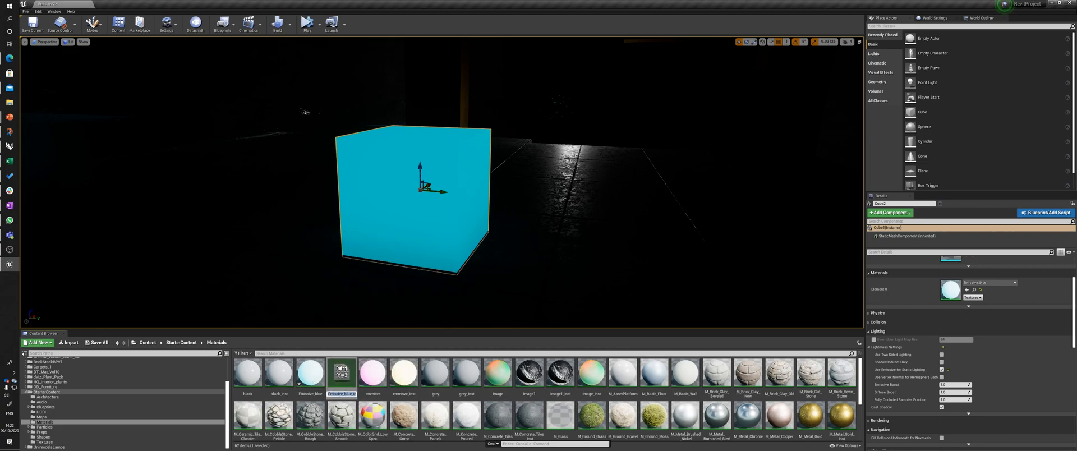
{"action": "key", "text": "Return"}
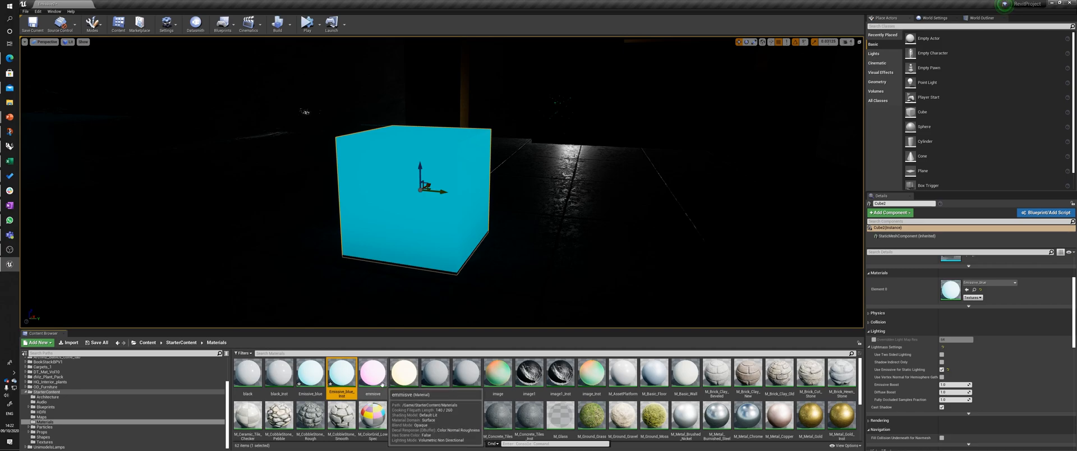
Step: Open the new Emissive_blue instance and enable its boost and rough parameter overrides
{"action": "double_click", "coordinate": [339, 370]}
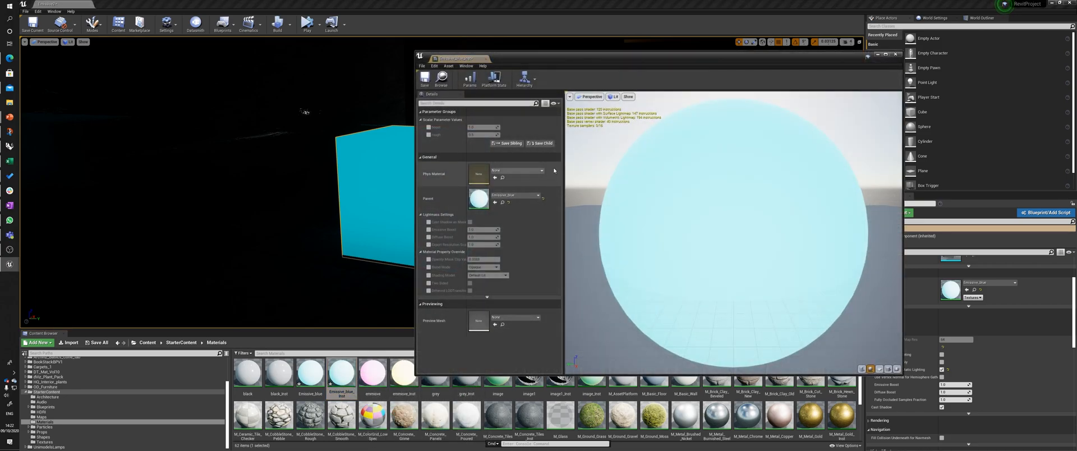
{"action": "left_click_drag", "start_coordinate": [605, 59], "coordinate": [702, 59]}
{"action": "left_click", "coordinate": [524, 126]}
{"action": "left_click", "coordinate": [524, 133]}
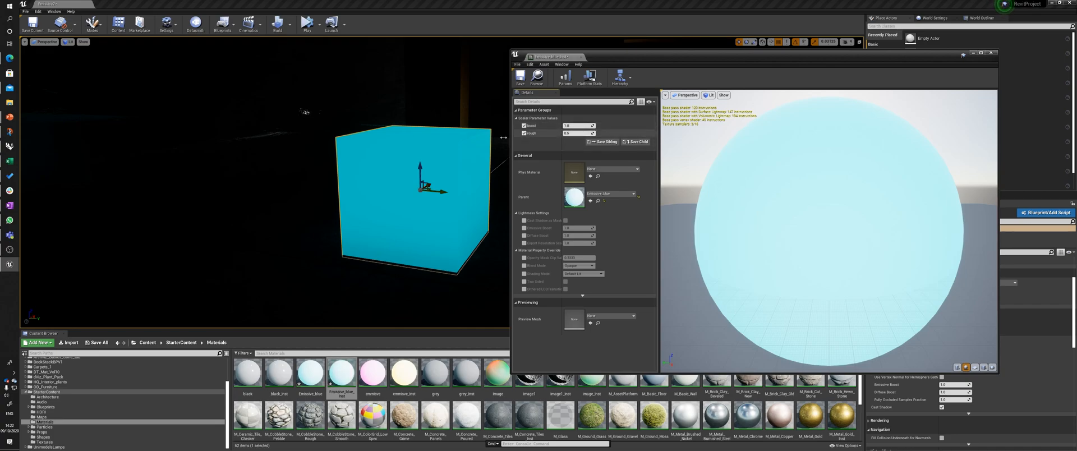
Step: Switch the instance's preview mesh to a cube and orbit it to view its sides
{"action": "right_click_drag", "start_coordinate": [477, 157], "coordinate": [496, 151]}
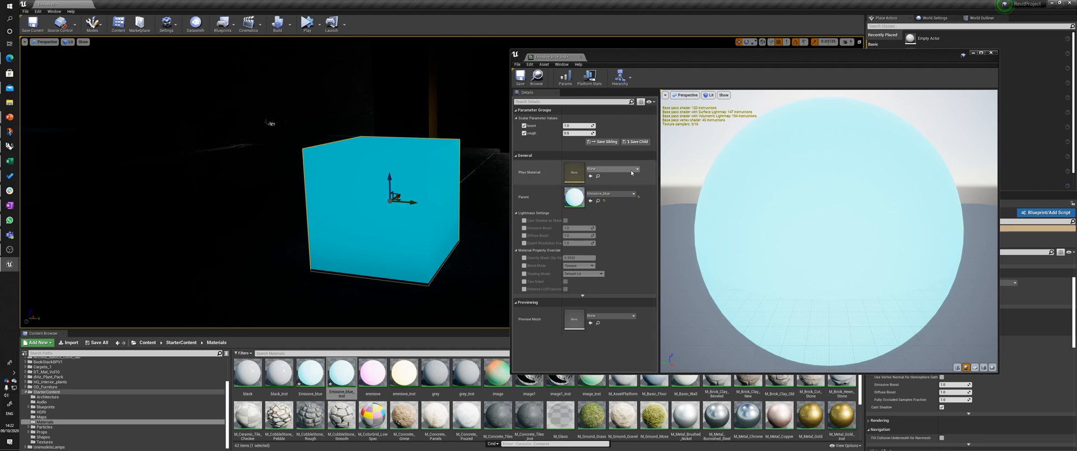
{"action": "scroll", "coordinate": [836, 242], "scroll_direction": "down", "scroll_amount": 5}
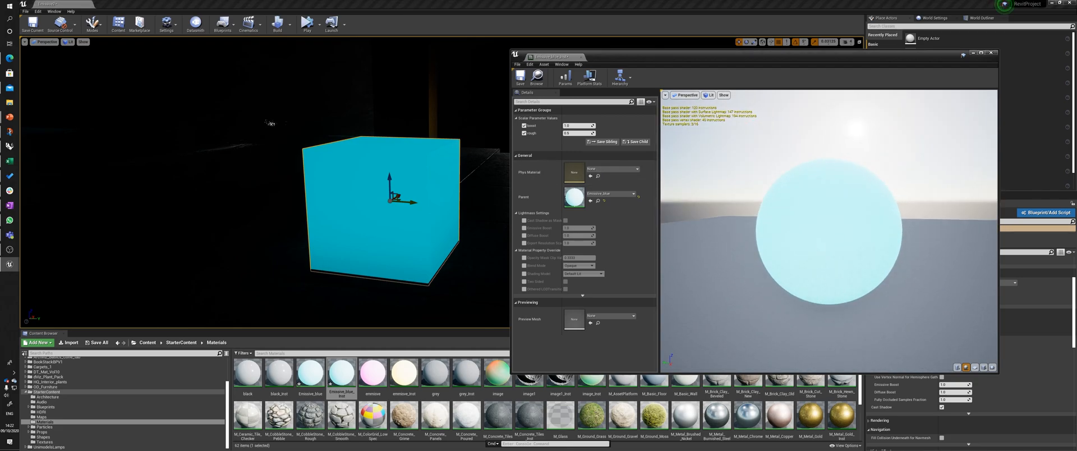
{"action": "left_click_drag", "start_coordinate": [883, 240], "coordinate": [822, 262]}
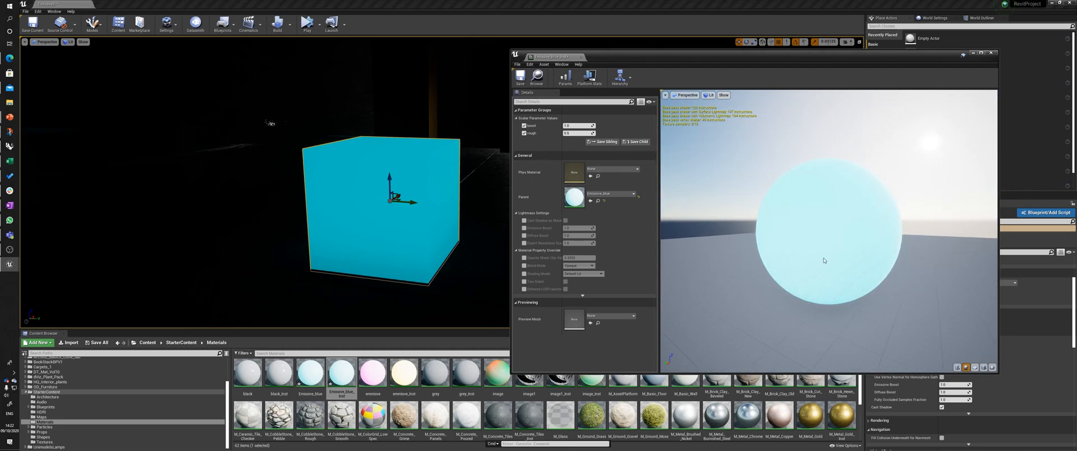
{"action": "left_click", "coordinate": [984, 367]}
{"action": "left_click_drag", "start_coordinate": [829, 224], "coordinate": [942, 255]}
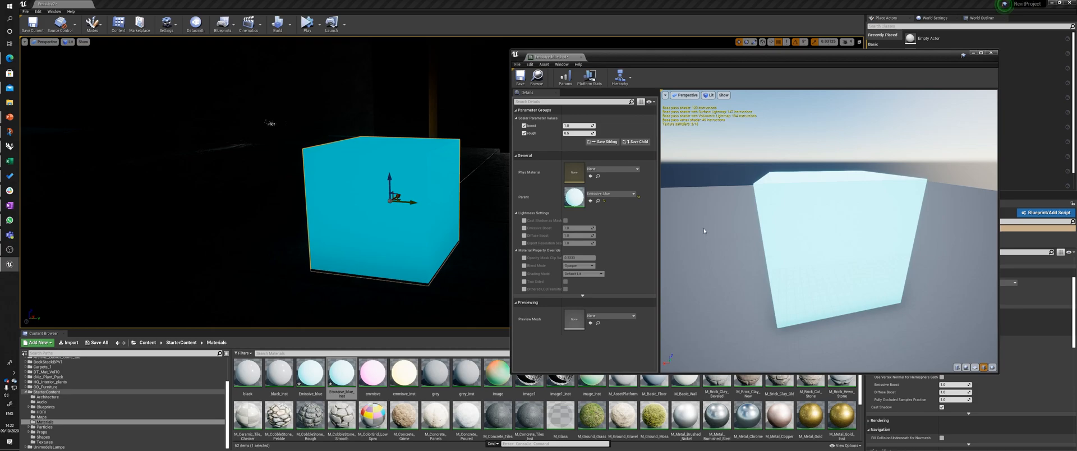
Step: Set the instance's boost parameter to 2
{"action": "left_click_drag", "start_coordinate": [577, 126], "coordinate": [571, 126]}
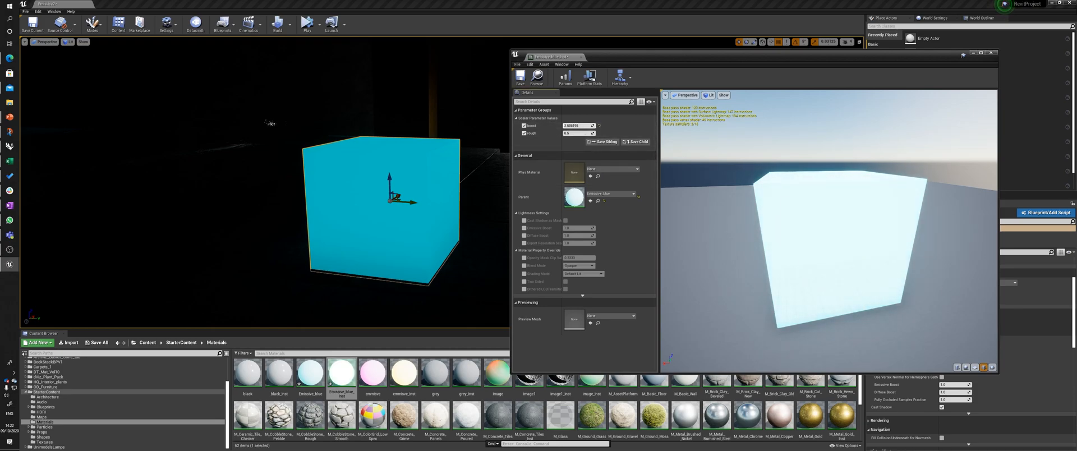
{"action": "mouse_move", "coordinate": [571, 125]}
{"action": "left_mouse_down"}
{"action": "mouse_move", "coordinate": [584, 126]}
{"action": "mouse_move", "coordinate": [572, 126]}
{"action": "left_mouse_up"}
{"action": "left_click", "coordinate": [576, 126]}
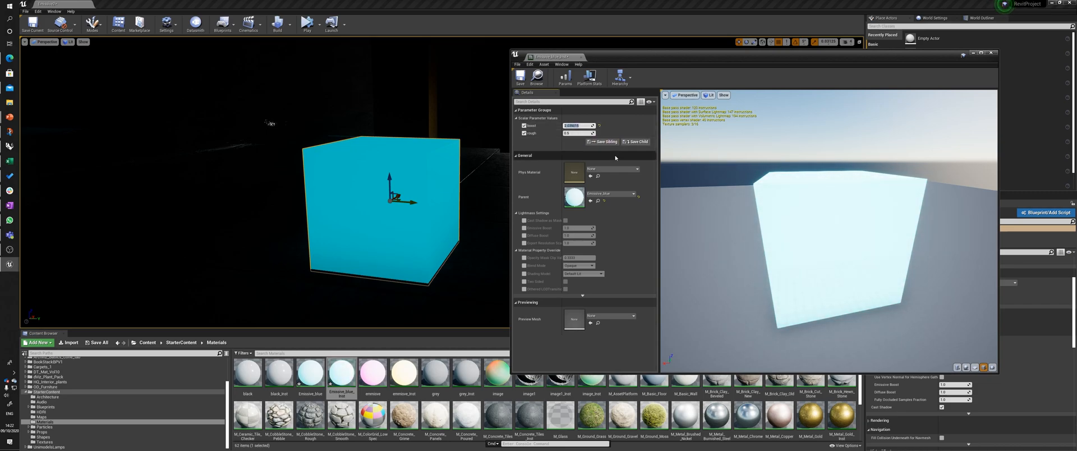
{"action": "type", "text": "2"}
Step: Set the instance's rough parameter to 0.8
{"action": "left_click", "coordinate": [581, 133]}
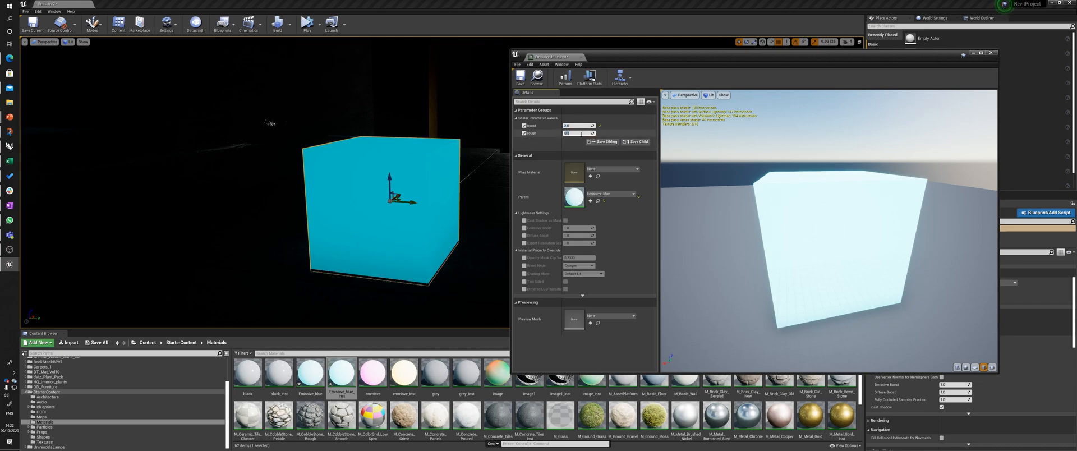
{"action": "left_click_drag", "start_coordinate": [642, 62], "coordinate": [611, 42]}
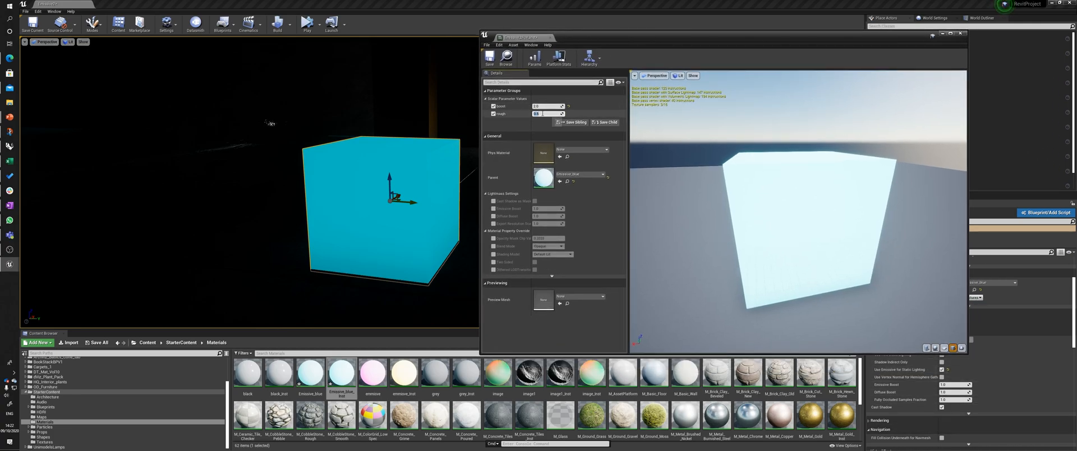
{"action": "left_click_drag", "start_coordinate": [564, 114], "coordinate": [552, 114]}
{"action": "type", "text": "0.8"}
{"action": "key", "text": "Return"}
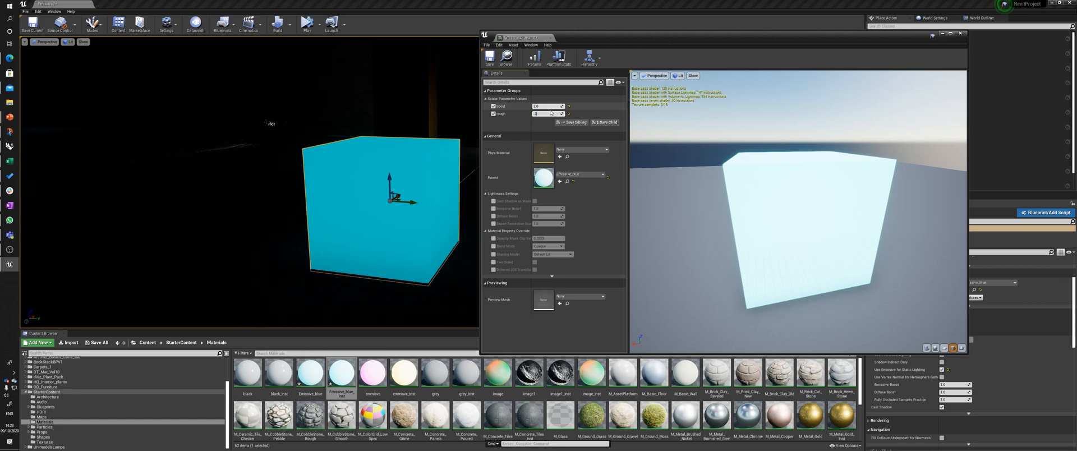
Step: Apply the new rough value to the instance, check the preview cube from near and far, and save the instance
{"action": "key", "text": "Return"}
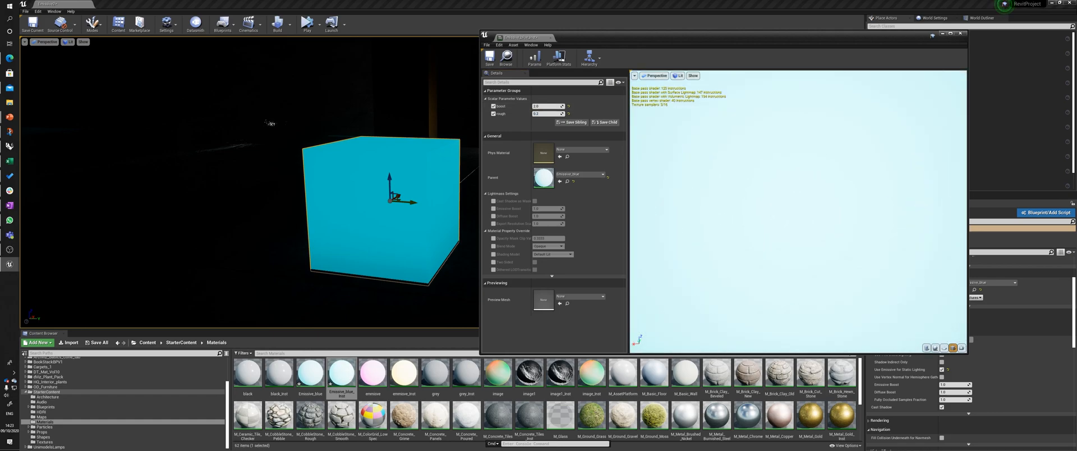
{"action": "scroll", "coordinate": [713, 163], "scroll_direction": "up", "scroll_amount": 2}
{"action": "scroll", "coordinate": [730, 169], "scroll_direction": "down", "scroll_amount": 5}
{"action": "scroll", "coordinate": [747, 177], "scroll_direction": "up", "scroll_amount": 4}
{"action": "scroll", "coordinate": [781, 206], "scroll_direction": "down", "scroll_amount": 4}
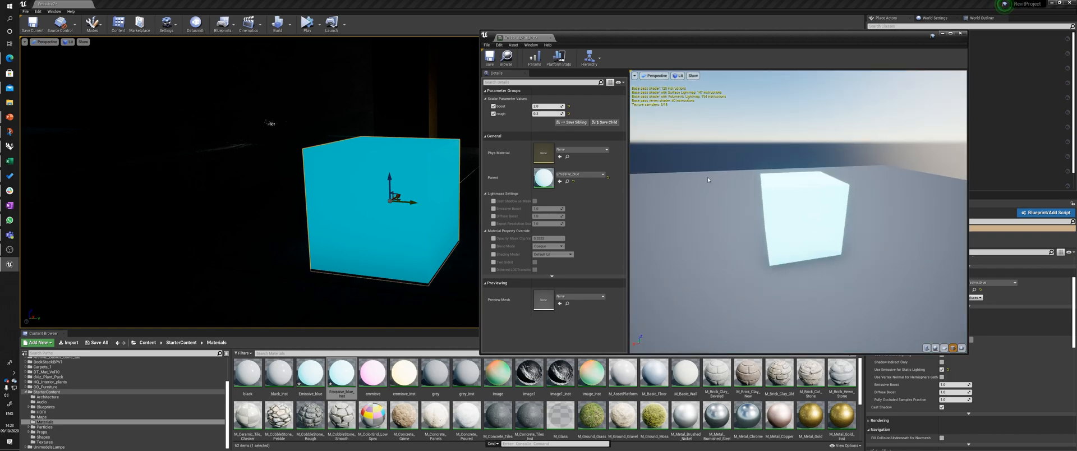
{"action": "left_click", "coordinate": [489, 58]}
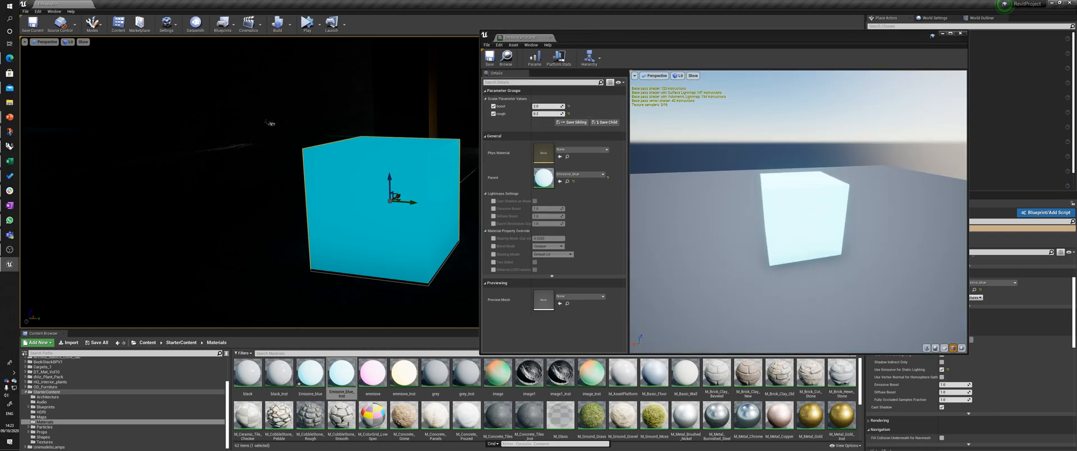
Step: Apply Emissive_blue_Inst to the cube in the level and save the instance with its boost set to 2
{"action": "left_click_drag", "start_coordinate": [342, 372], "coordinate": [342, 191]}
{"action": "left_click_drag", "start_coordinate": [547, 106], "coordinate": [561, 106]}
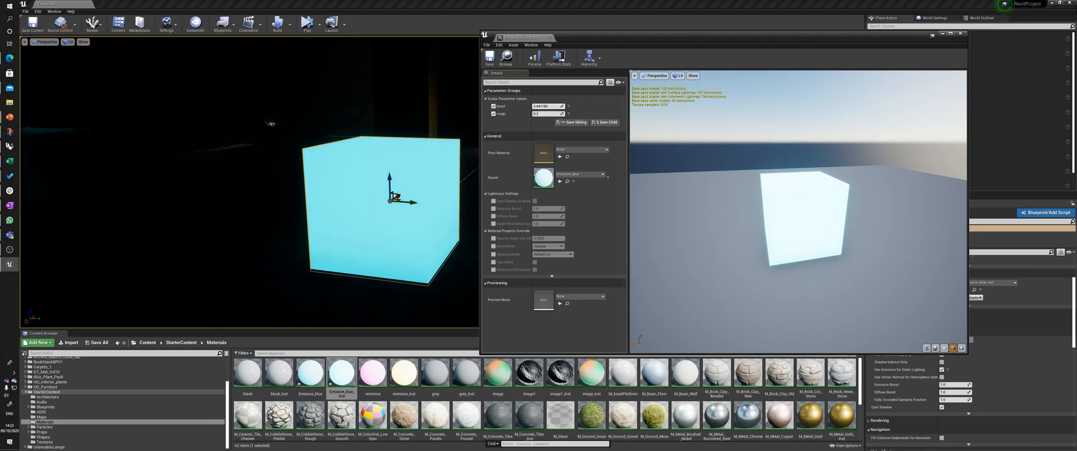
{"action": "type", "text": "2"}
{"action": "key", "text": "Return"}
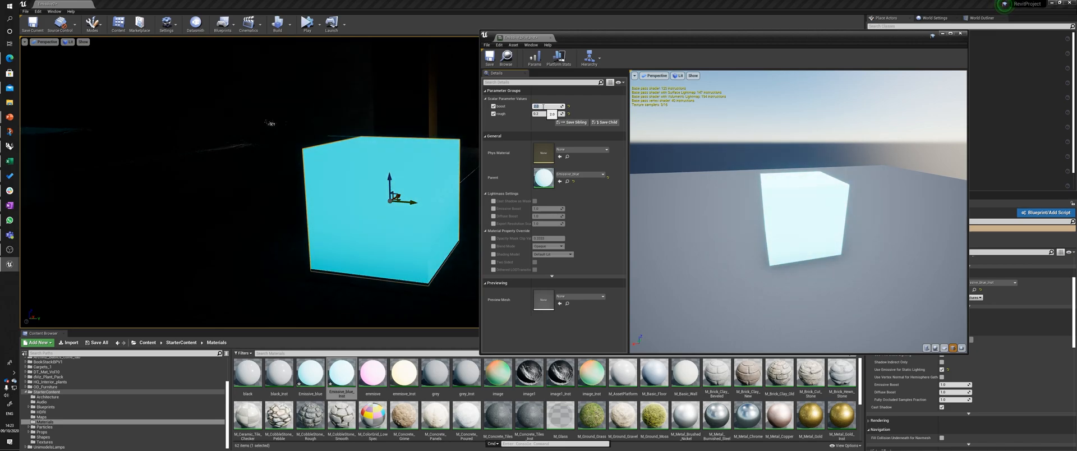
{"action": "left_click", "coordinate": [489, 57]}
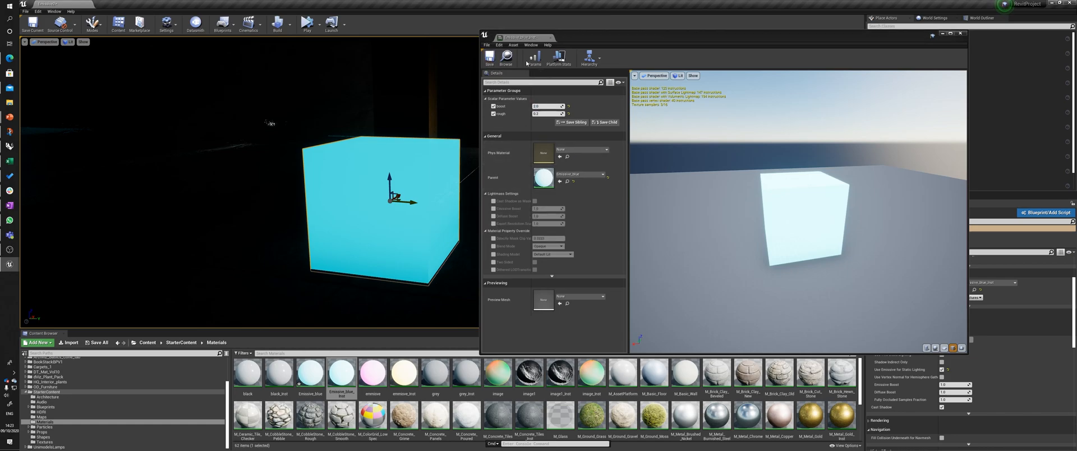
{"action": "left_click_drag", "start_coordinate": [638, 38], "coordinate": [562, 40]}
{"action": "left_click", "coordinate": [890, 36]}
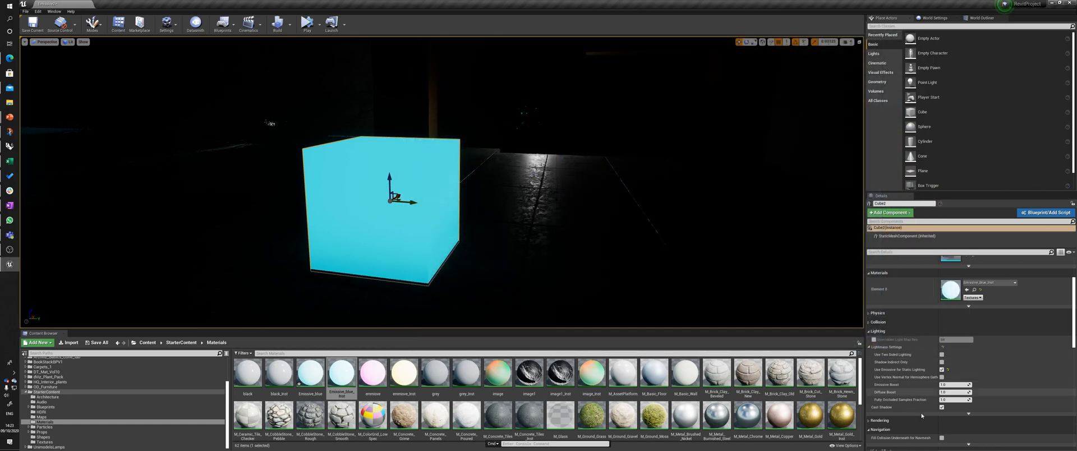
Step: Raise the Lightmass emissive boost of the blue cube and build the lighting
{"action": "scroll", "coordinate": [931, 399], "scroll_direction": "down", "scroll_amount": 1}
{"action": "scroll", "coordinate": [931, 399], "scroll_direction": "down", "scroll_amount": 1}
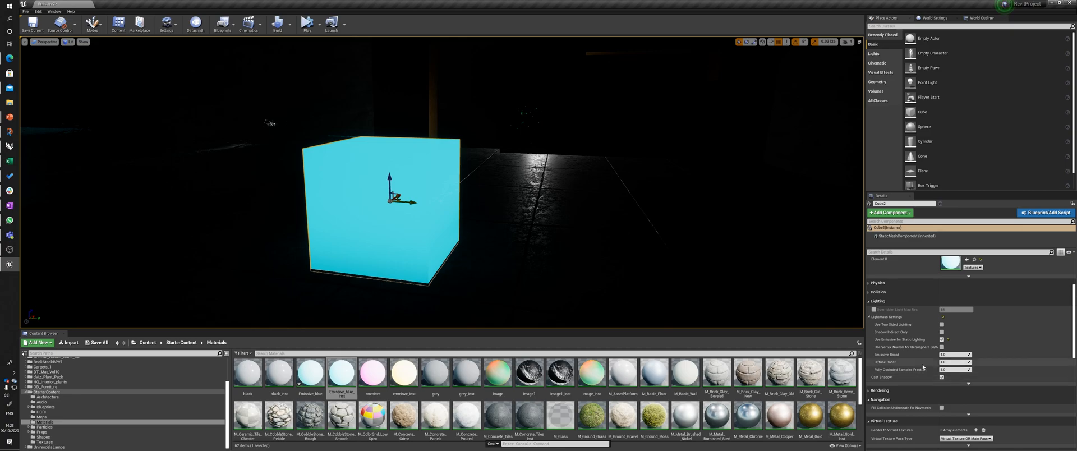
{"action": "right_click_drag", "start_coordinate": [561, 196], "coordinate": [505, 224]}
{"action": "right_click_drag", "start_coordinate": [505, 196], "coordinate": [474, 133]}
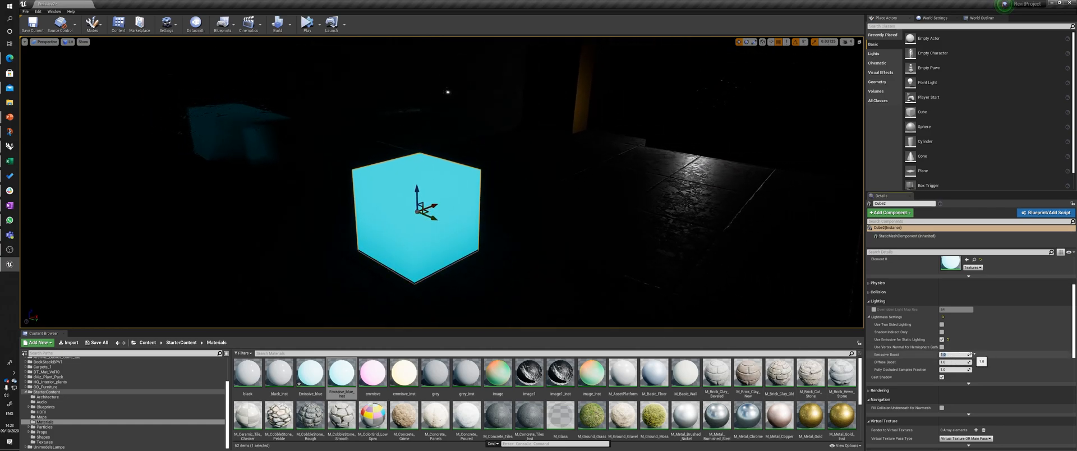
{"action": "key", "text": "Return"}
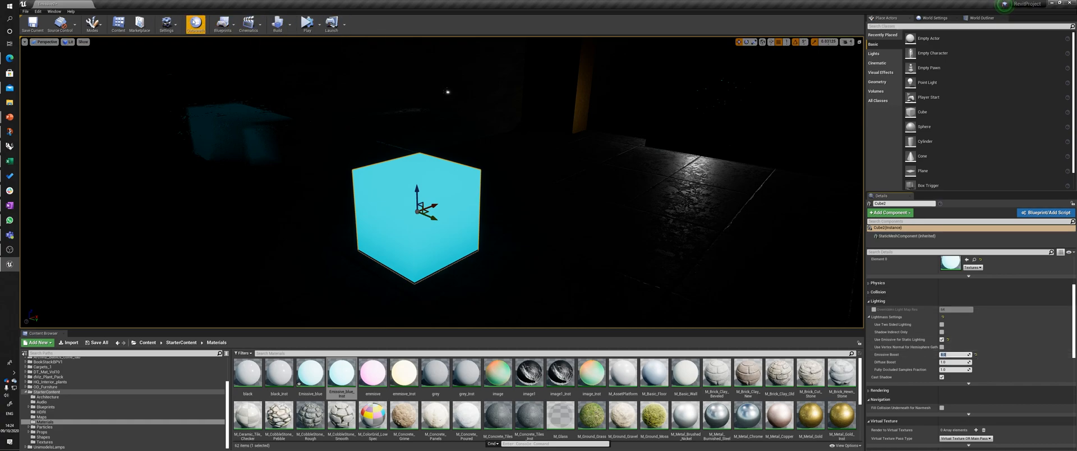
{"action": "left_click", "coordinate": [277, 23]}
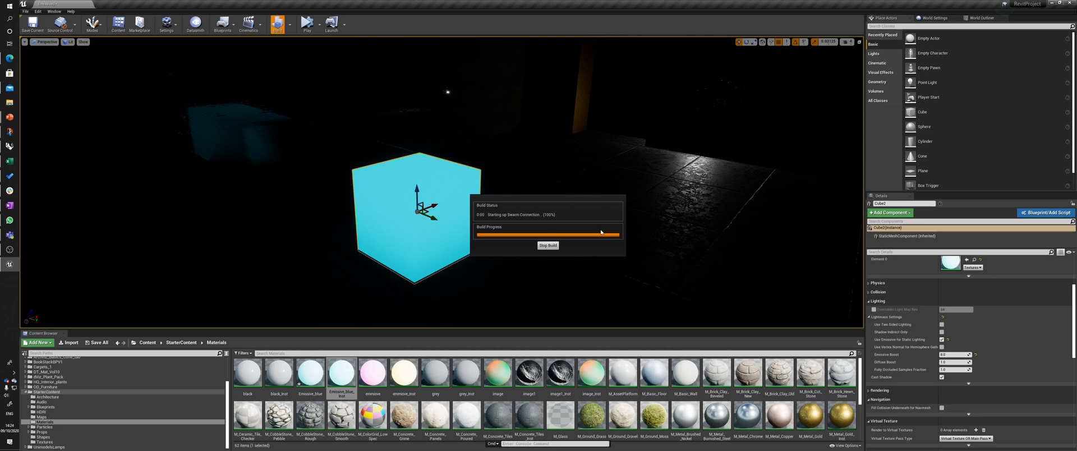
Step: Look around the room to examine the light the blue cube casts on the walls and floor
{"action": "left_click", "coordinate": [516, 289]}
{"action": "right_click_drag", "start_coordinate": [516, 290], "coordinate": [566, 252]}
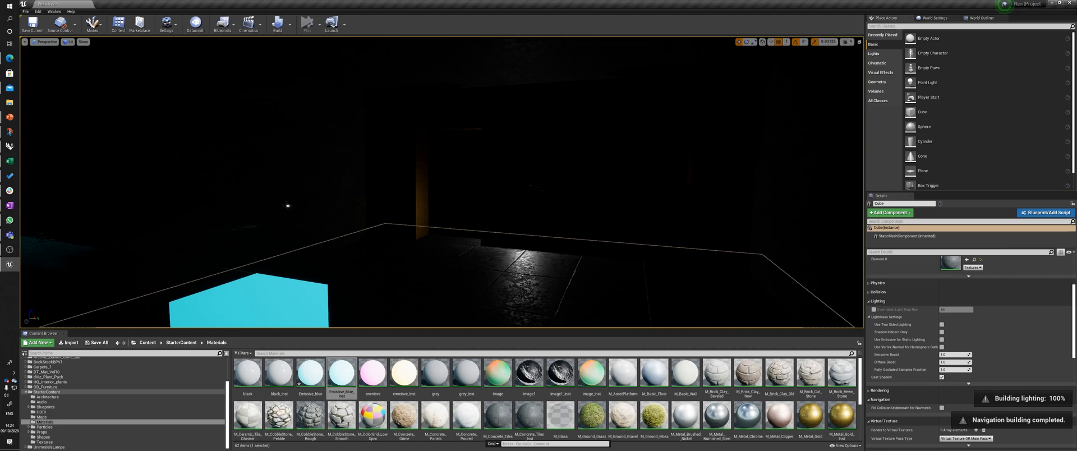
{"action": "left_click", "coordinate": [450, 221]}
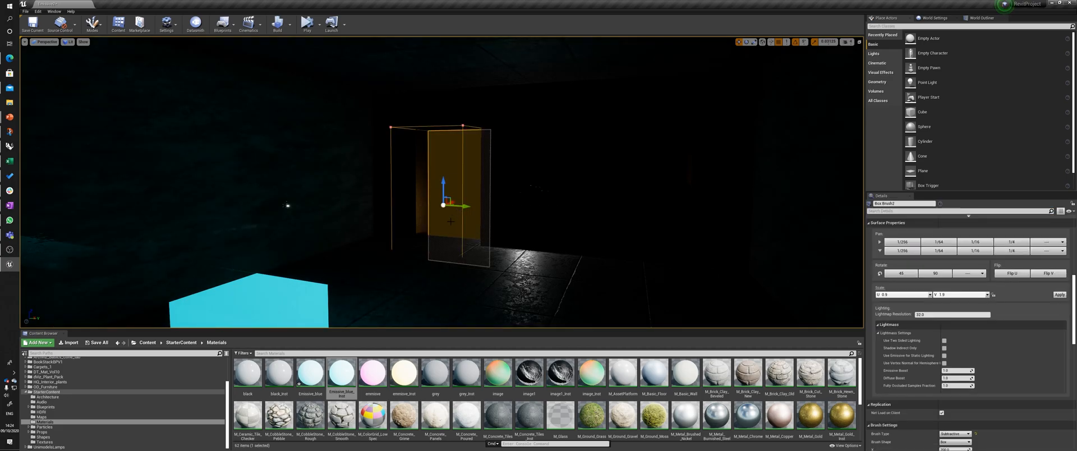
{"action": "key", "text": "Escape"}
{"action": "key", "text": "s"}
{"action": "mouse_move", "coordinate": [450, 221]}
{"action": "right_mouse_down"}
{"action": "mouse_move", "coordinate": [415, 219]}
{"action": "mouse_move", "coordinate": [460, 243]}
{"action": "right_mouse_up"}
{"action": "key", "text": "w"}
Step: Nudge the blue cube along the floor and undo the move
{"action": "left_click", "coordinate": [451, 250]}
{"action": "mouse_move", "coordinate": [486, 232]}
{"action": "left_mouse_down"}
{"action": "mouse_move", "coordinate": [412, 230]}
{"action": "mouse_move", "coordinate": [672, 244]}
{"action": "mouse_move", "coordinate": [630, 190]}
{"action": "mouse_move", "coordinate": [635, 245]}
{"action": "mouse_move", "coordinate": [484, 233]}
{"action": "left_mouse_up"}
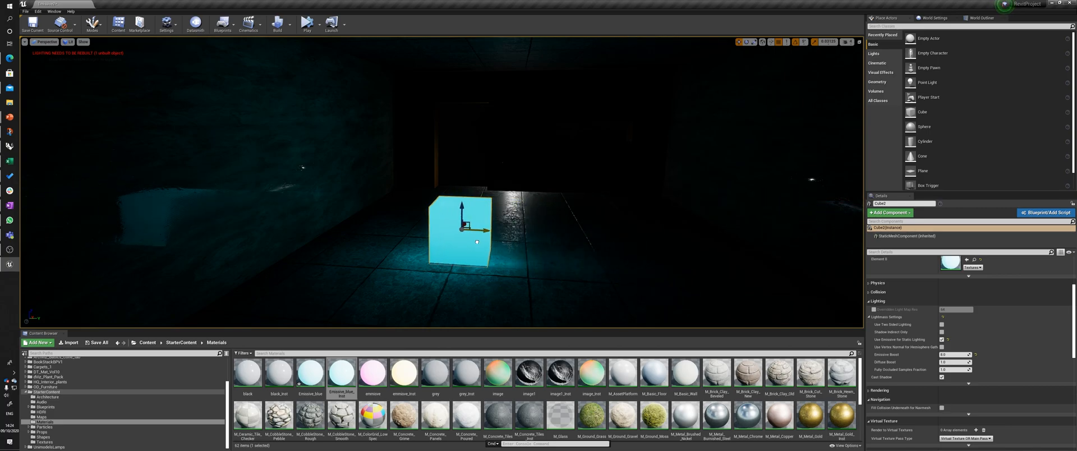
{"action": "right_click_drag", "start_coordinate": [489, 232], "coordinate": [435, 232]}
{"action": "key", "text": "d"}
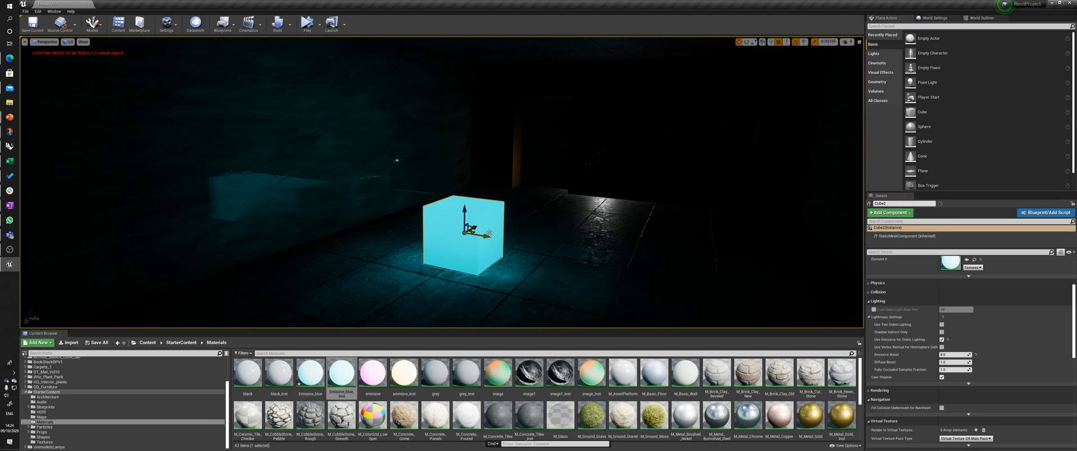
{"action": "key", "text": "ctrl+z"}
{"action": "key", "text": "ctrl+z"}
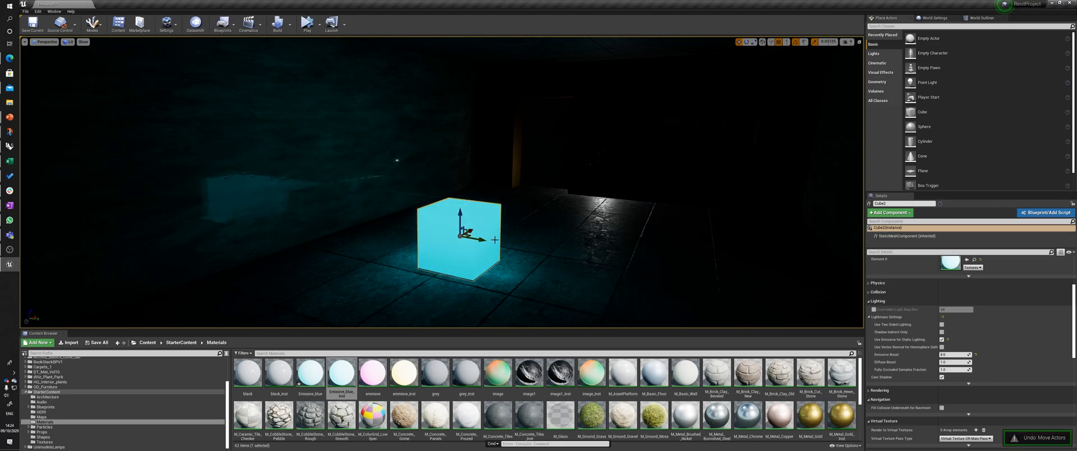
{"action": "scroll", "coordinate": [1012, 287], "scroll_direction": "up", "scroll_amount": 3}
{"action": "scroll", "coordinate": [1012, 288], "scroll_direction": "up", "scroll_amount": 2}
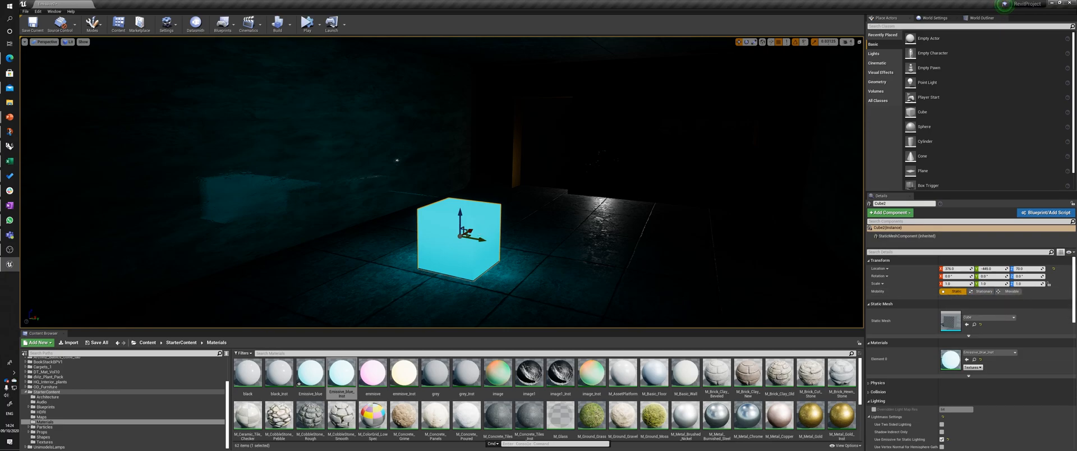
Step: Try moving the blue cube farther across the room and undo that move
{"action": "left_click", "coordinate": [537, 161]}
{"action": "key", "text": "Escape"}
{"action": "right_click_drag", "start_coordinate": [526, 247], "coordinate": [438, 258]}
{"action": "left_click", "coordinate": [441, 216]}
{"action": "left_click_drag", "start_coordinate": [473, 209], "coordinate": [594, 234]}
{"action": "key", "text": "ctrl+z"}
{"action": "right_click_drag", "start_coordinate": [563, 193], "coordinate": [423, 193]}
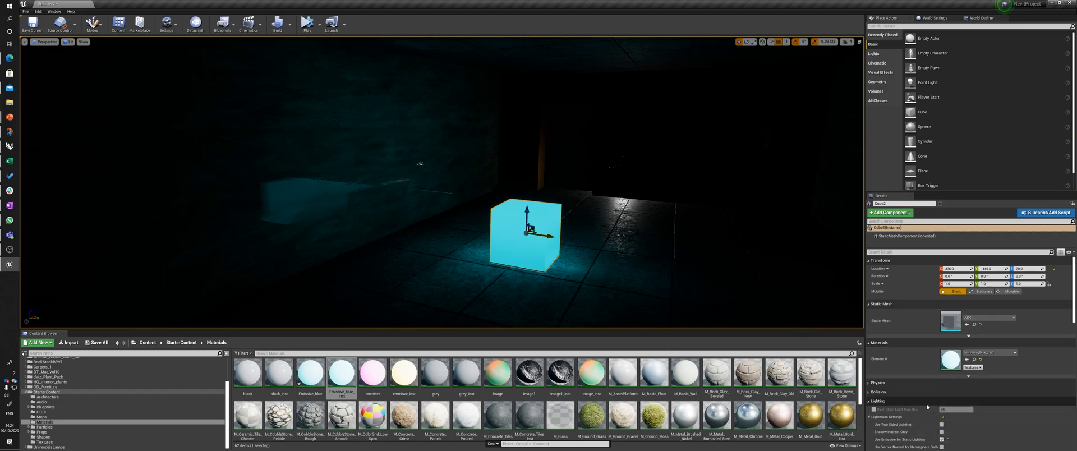
Step: Lower the blue cube's Lightmass emissive boost, rebuild the lighting, and view the cube's glow in the room
{"action": "scroll", "coordinate": [944, 427], "scroll_direction": "down", "scroll_amount": 2}
{"action": "left_click", "coordinate": [948, 395]}
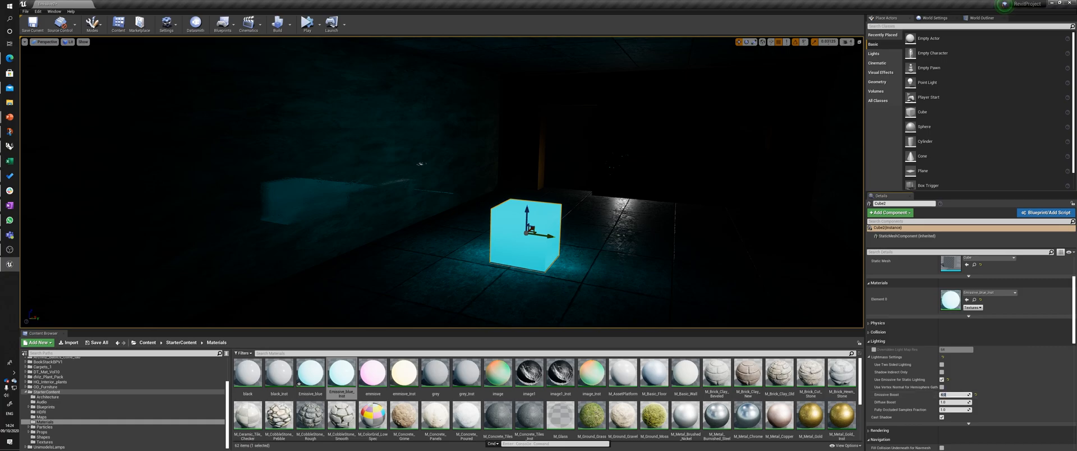
{"action": "left_click", "coordinate": [251, 31]}
{"action": "left_click", "coordinate": [275, 26]}
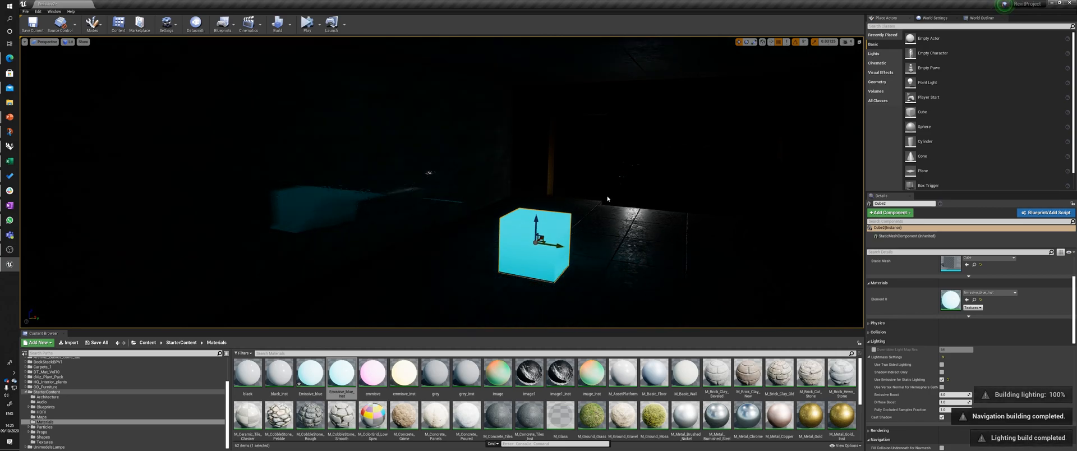
{"action": "right_click_drag", "start_coordinate": [505, 185], "coordinate": [400, 192]}
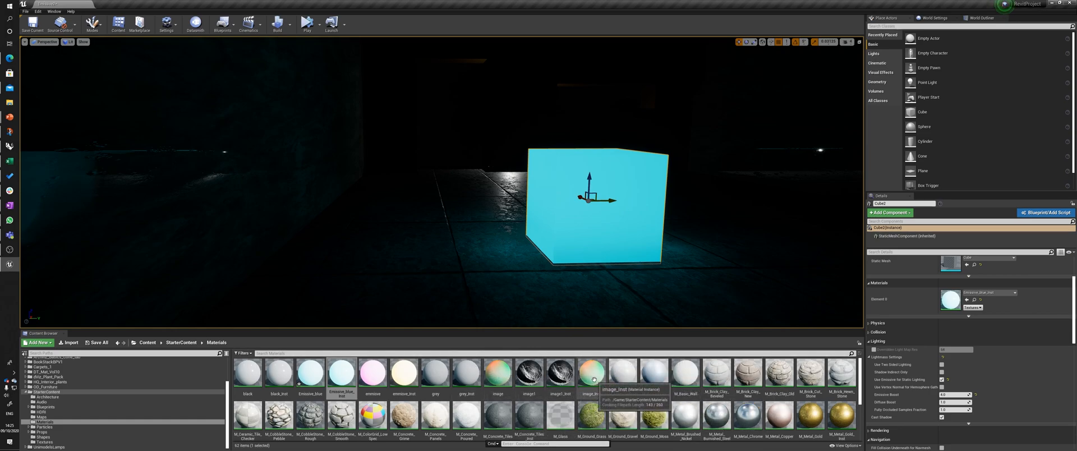
Step: Examine how the texture drives the emissive colour in the image and image1 materials, and close them without applying changes
{"action": "double_click", "coordinate": [498, 373]}
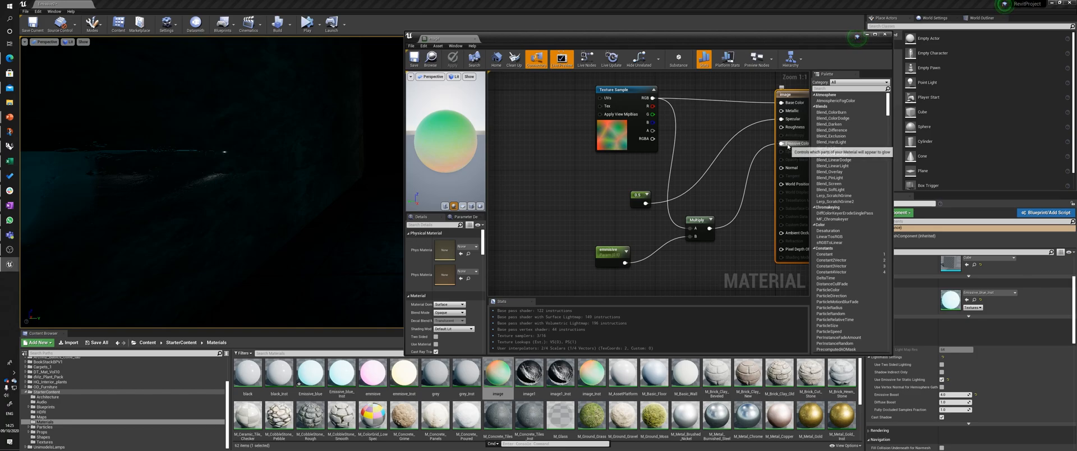
{"action": "left_click_drag", "start_coordinate": [617, 90], "coordinate": [587, 105]}
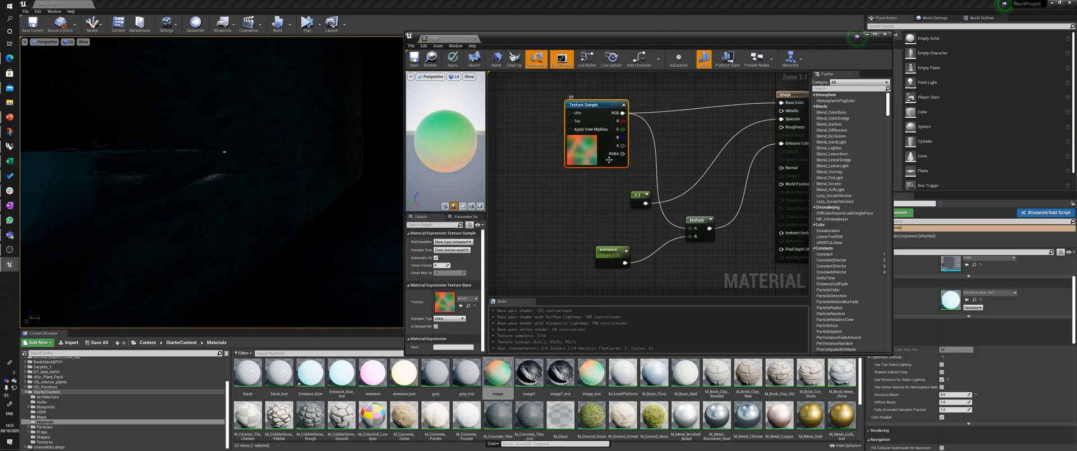
{"action": "right_click_drag", "start_coordinate": [690, 147], "coordinate": [636, 151]}
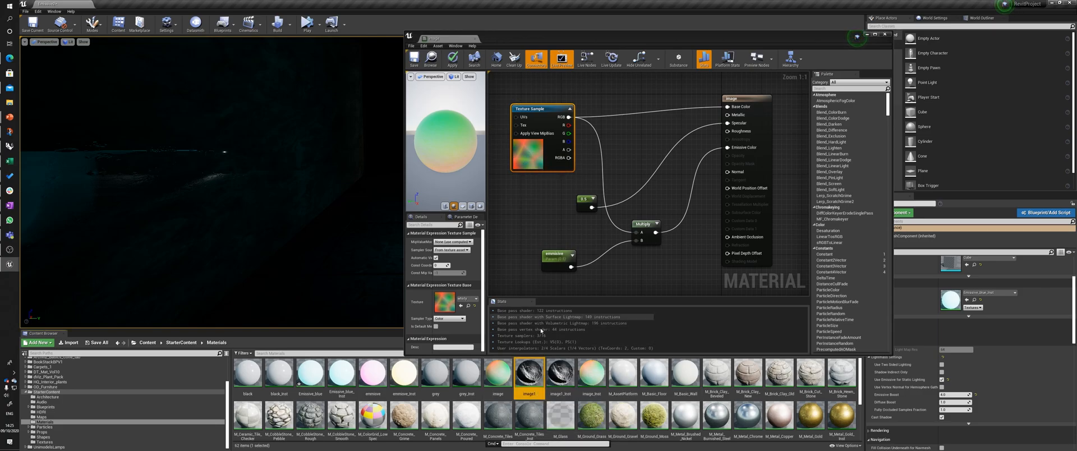
{"action": "double_click", "coordinate": [529, 375]}
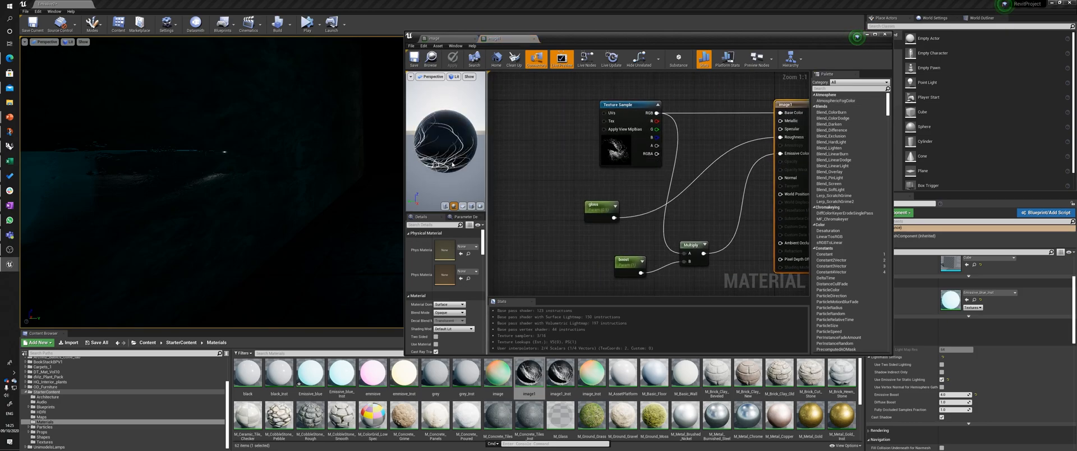
{"action": "left_click", "coordinate": [885, 34]}
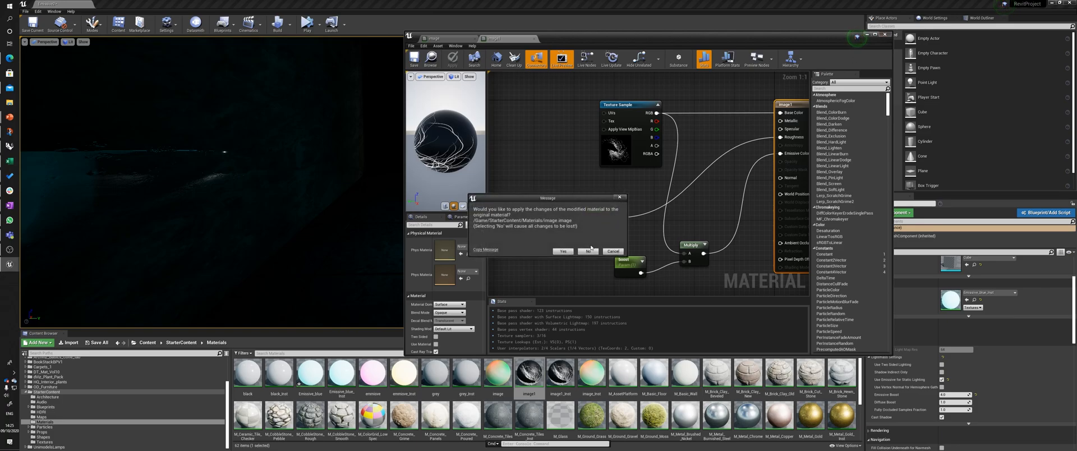
{"action": "left_click", "coordinate": [588, 252]}
Step: Apply the image1 material to the long wall beside the blue cube and replace it with the image1_Inst instance
{"action": "right_click_drag", "start_coordinate": [588, 252], "coordinate": [511, 247]}
{"action": "left_click_drag", "start_coordinate": [529, 373], "coordinate": [412, 136]}
{"action": "right_click_drag", "start_coordinate": [413, 136], "coordinate": [328, 110]}
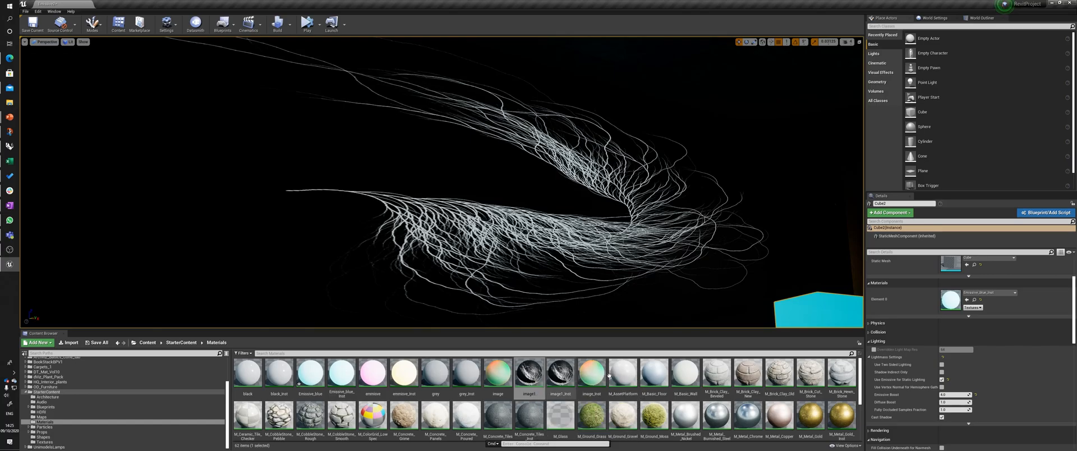
{"action": "left_click", "coordinate": [539, 307]}
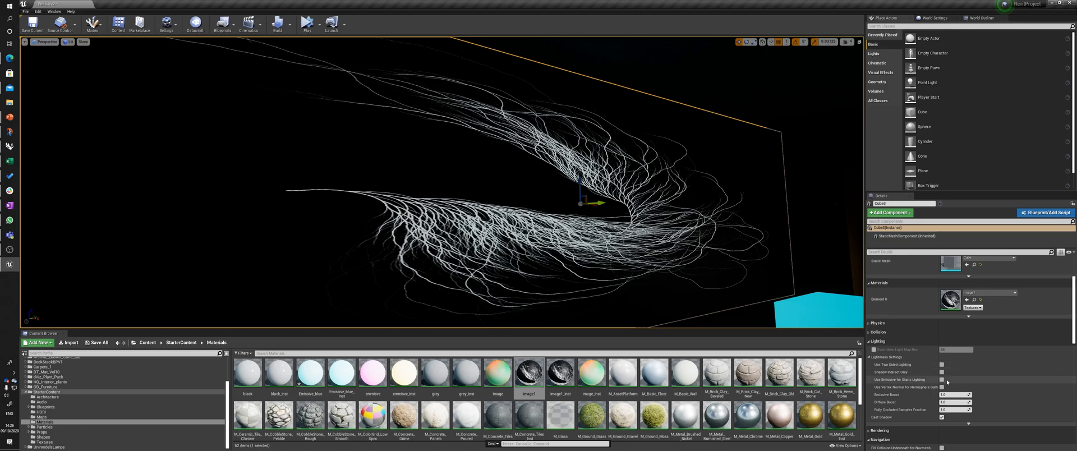
{"action": "left_click_drag", "start_coordinate": [574, 370], "coordinate": [568, 244]}
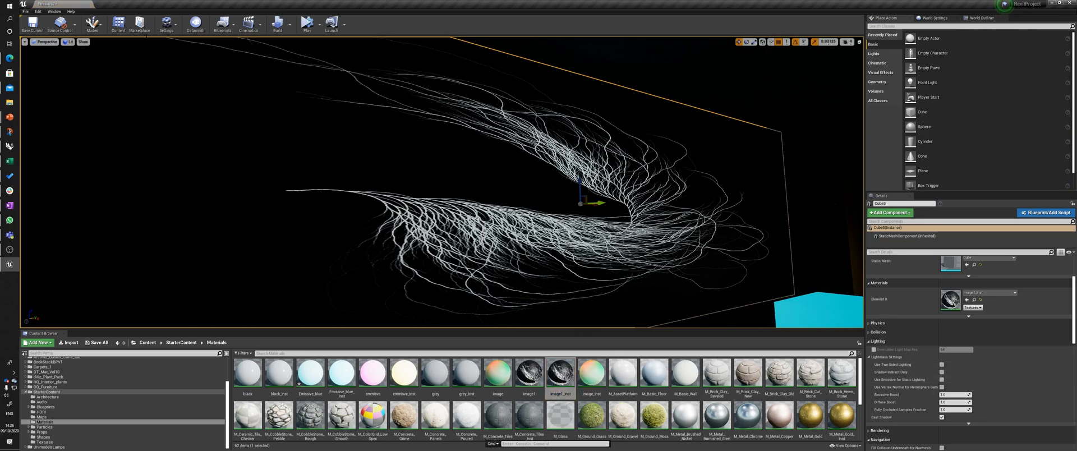
Step: Open the image1_Inst instance and try higher boost values while comparing the glow on the wall
{"action": "double_click", "coordinate": [560, 370]}
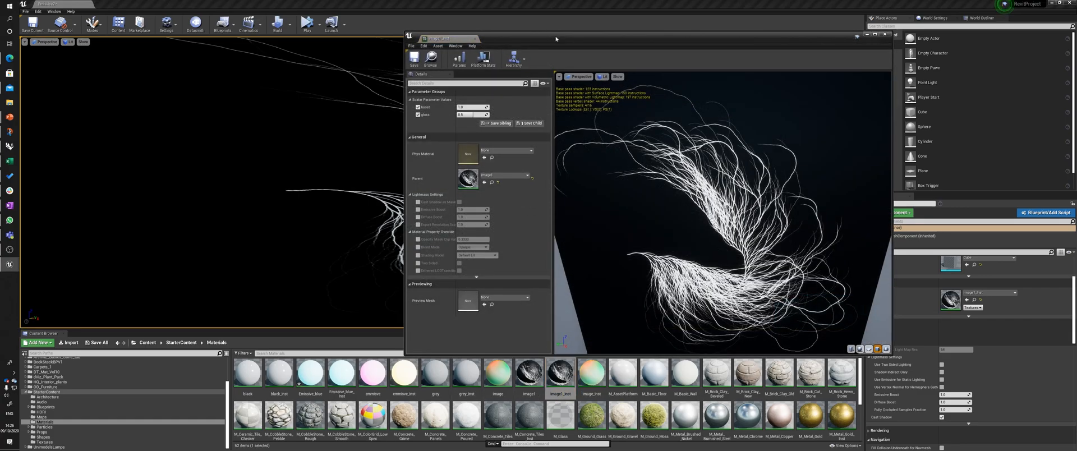
{"action": "left_click_drag", "start_coordinate": [555, 39], "coordinate": [841, 68]}
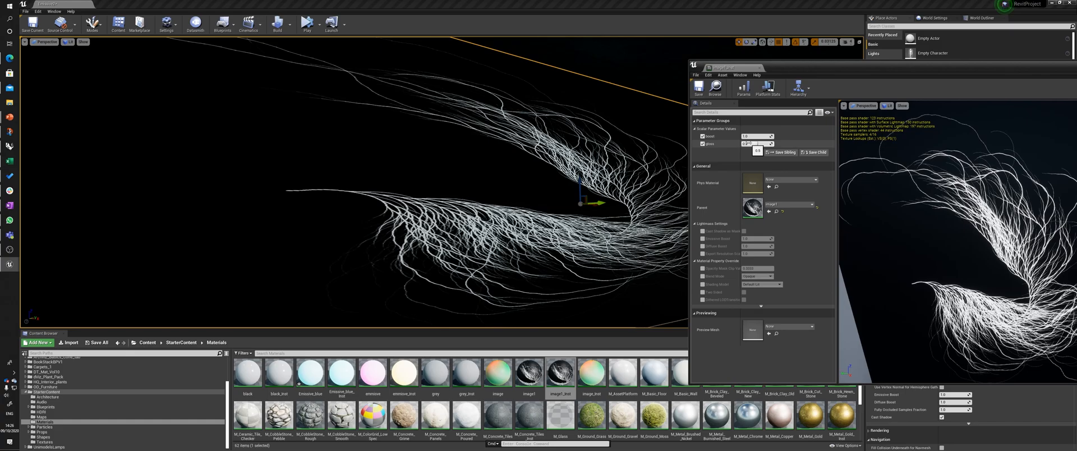
{"action": "mouse_move", "coordinate": [749, 135]}
{"action": "left_mouse_down"}
{"action": "mouse_move", "coordinate": [791, 136]}
{"action": "mouse_move", "coordinate": [765, 136]}
{"action": "left_mouse_up"}
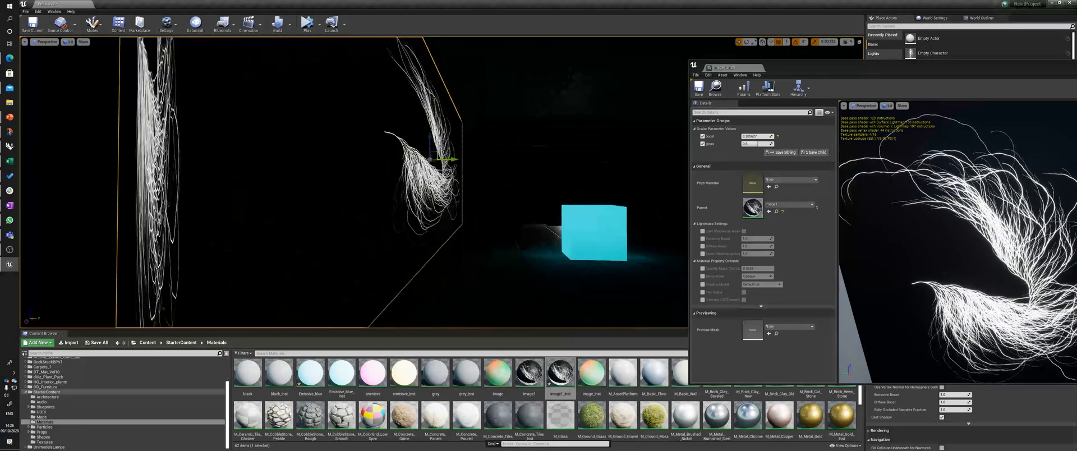
{"action": "mouse_move", "coordinate": [404, 185]}
{"action": "right_mouse_down"}
{"action": "mouse_move", "coordinate": [359, 191]}
{"action": "mouse_move", "coordinate": [387, 182]}
{"action": "right_mouse_up"}
{"action": "mouse_move", "coordinate": [757, 136]}
{"action": "left_mouse_down"}
{"action": "mouse_move", "coordinate": [797, 135]}
{"action": "mouse_move", "coordinate": [767, 136]}
{"action": "left_mouse_up"}
{"action": "right_click_drag", "start_coordinate": [393, 185], "coordinate": [368, 183]}
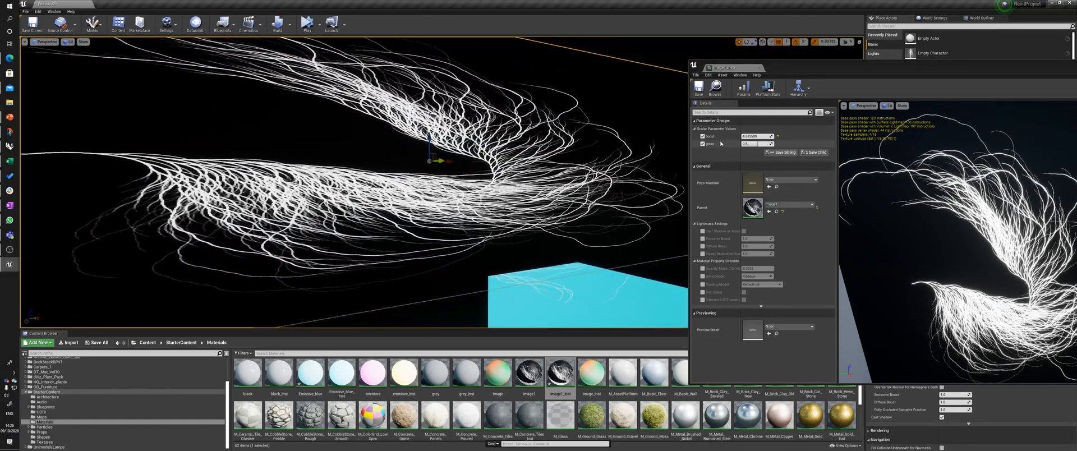
Step: Reset the boost of image1_Inst to its default, close the instance, and view the whole wall
{"action": "left_click", "coordinate": [777, 136]}
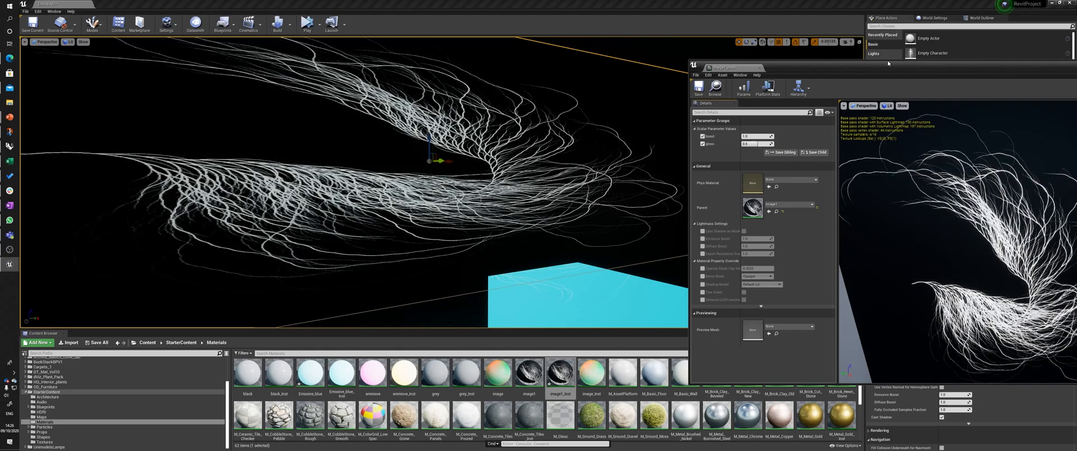
{"action": "left_click_drag", "start_coordinate": [886, 64], "coordinate": [493, 26]}
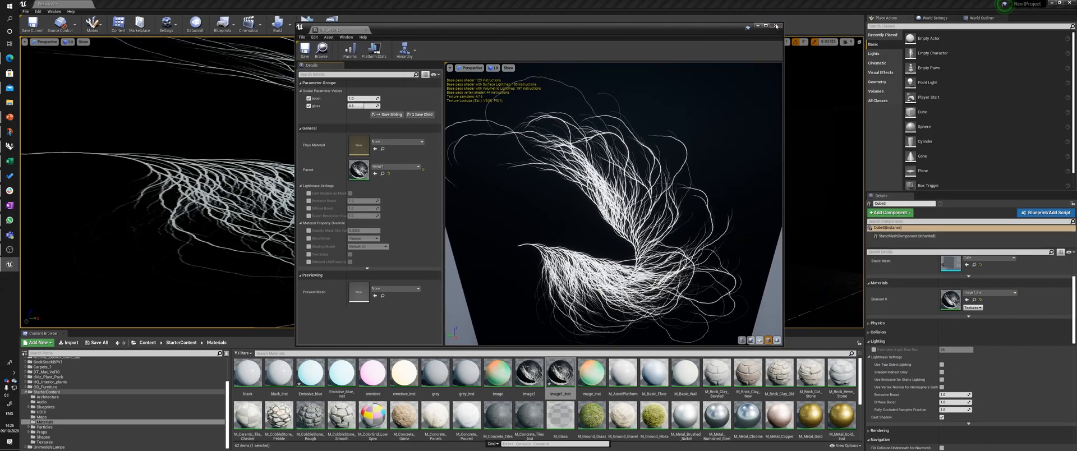
{"action": "left_click", "coordinate": [776, 27]}
{"action": "right_click_drag", "start_coordinate": [493, 43], "coordinate": [431, 46]}
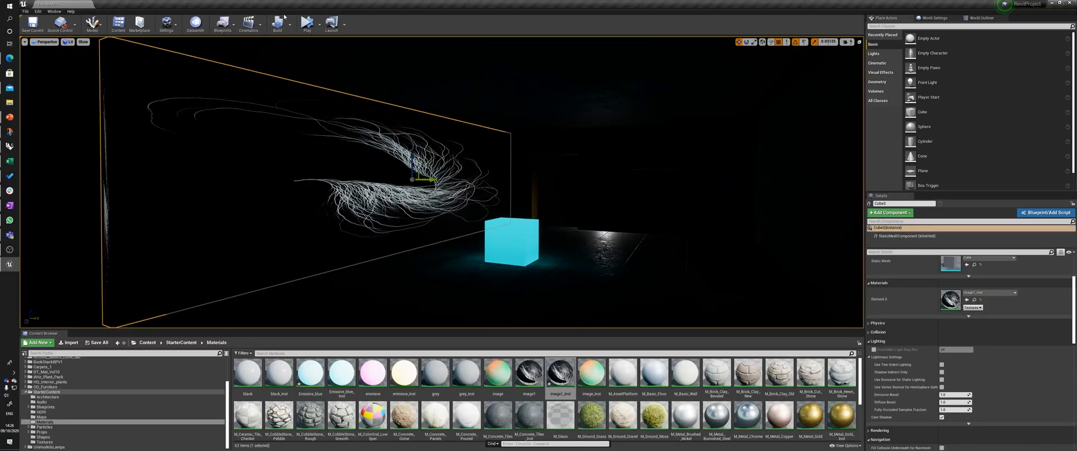
{"action": "left_click", "coordinate": [9, 249]}
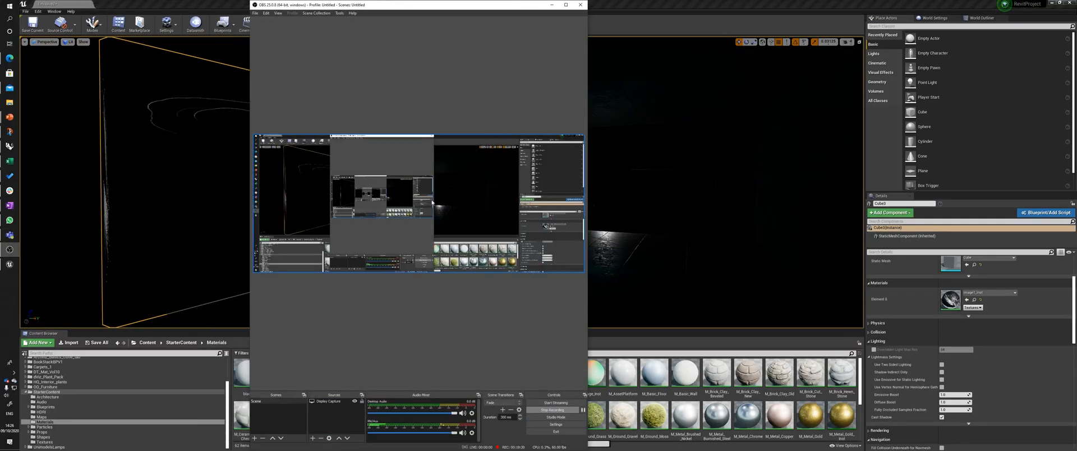